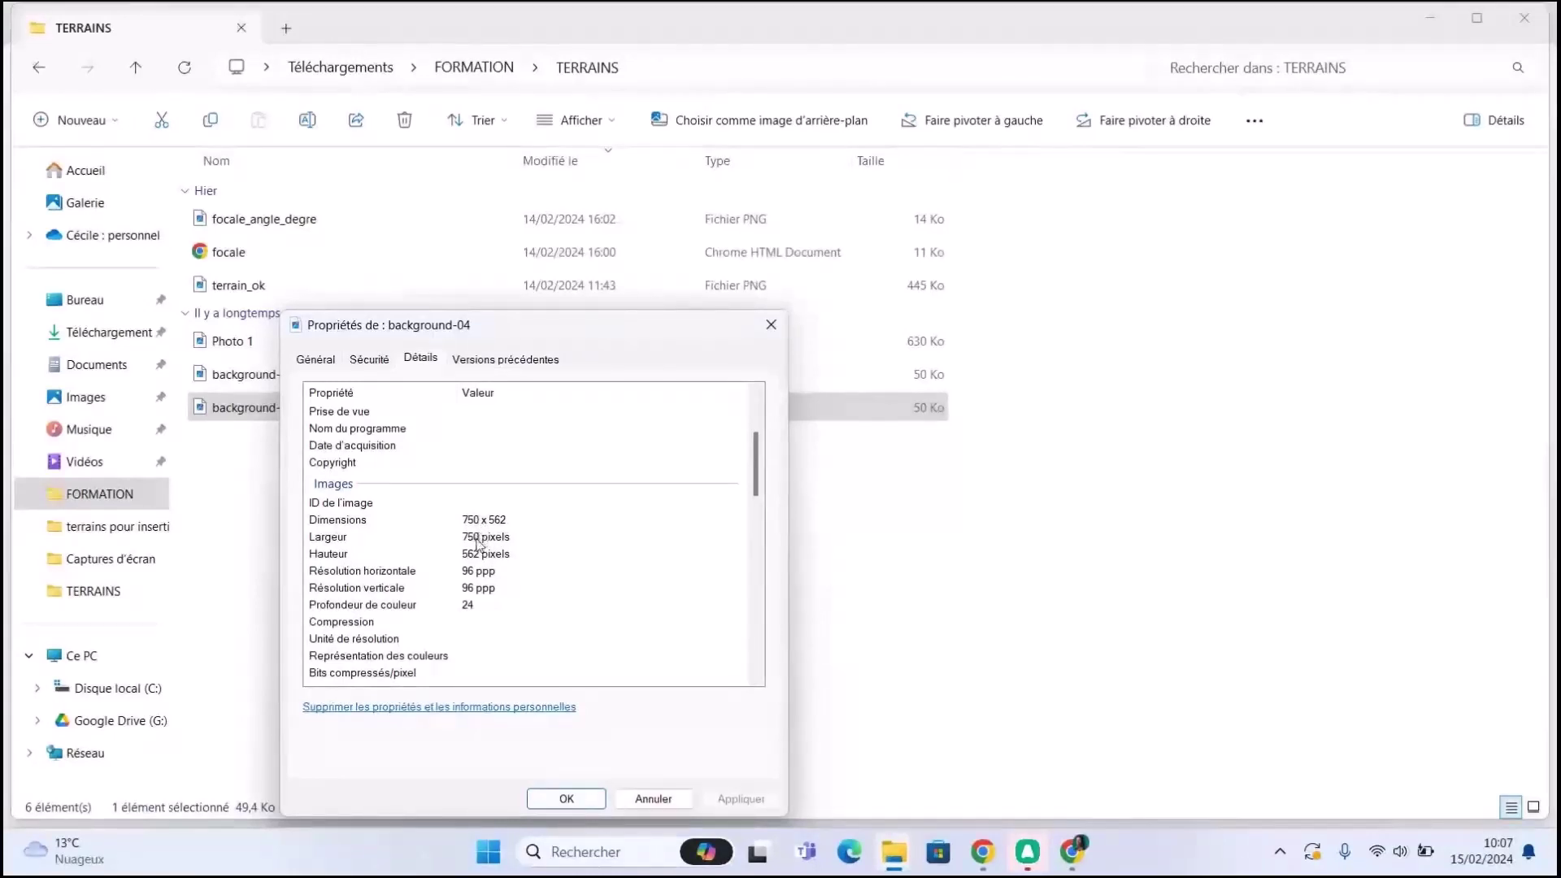
- Review the image dimensions and camera fields in the detailed properties of background-04, and put the file window away
scroll(486, 548, "down", 1)
scroll(486, 548, "down", 3)
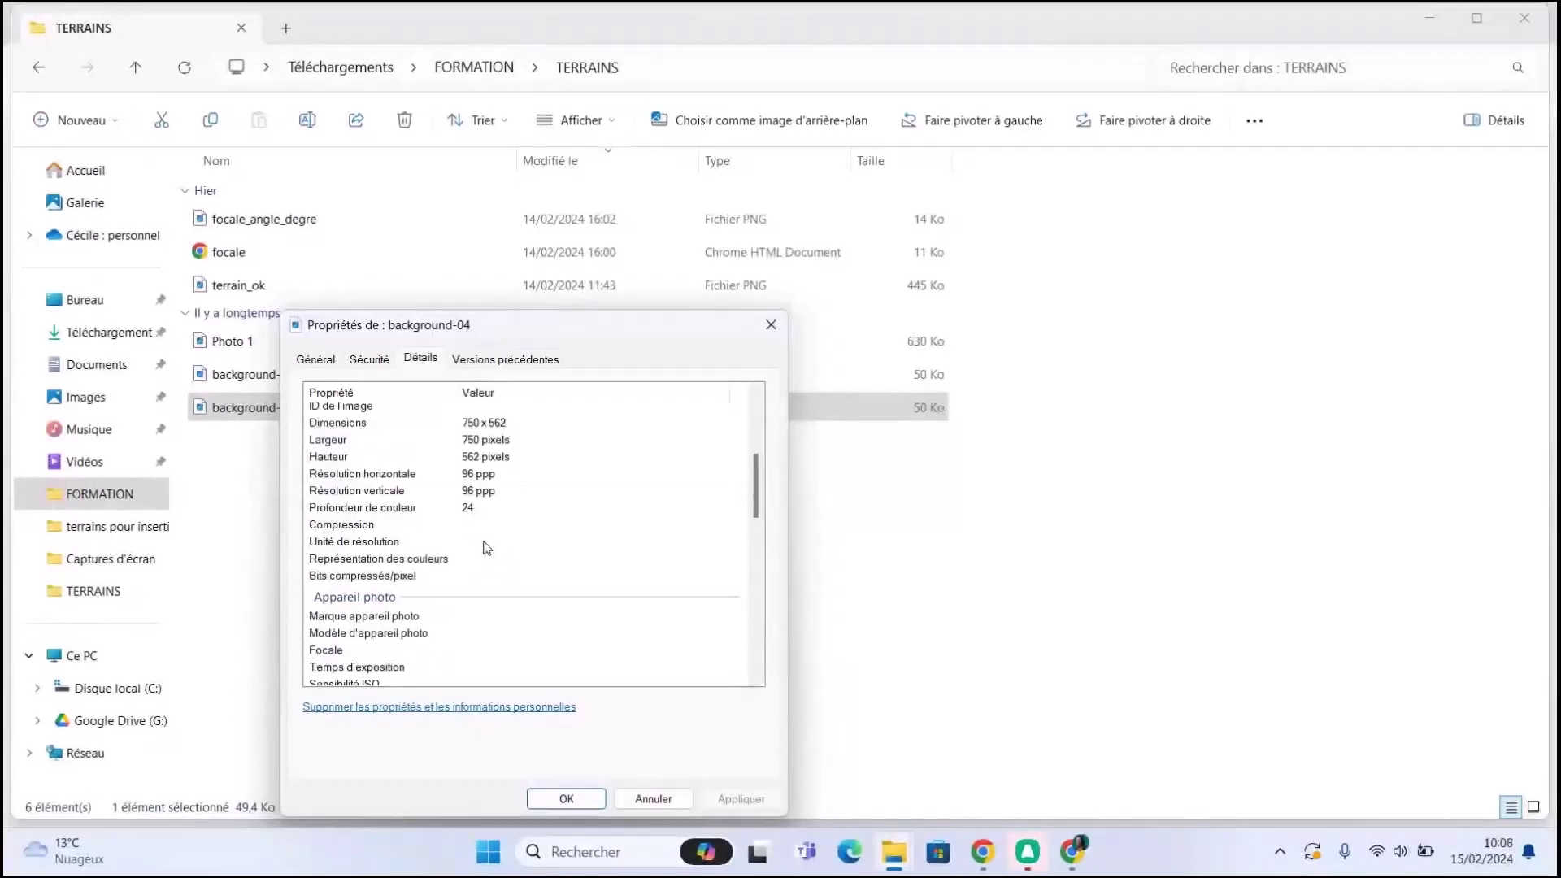
scroll(486, 548, "down", 3)
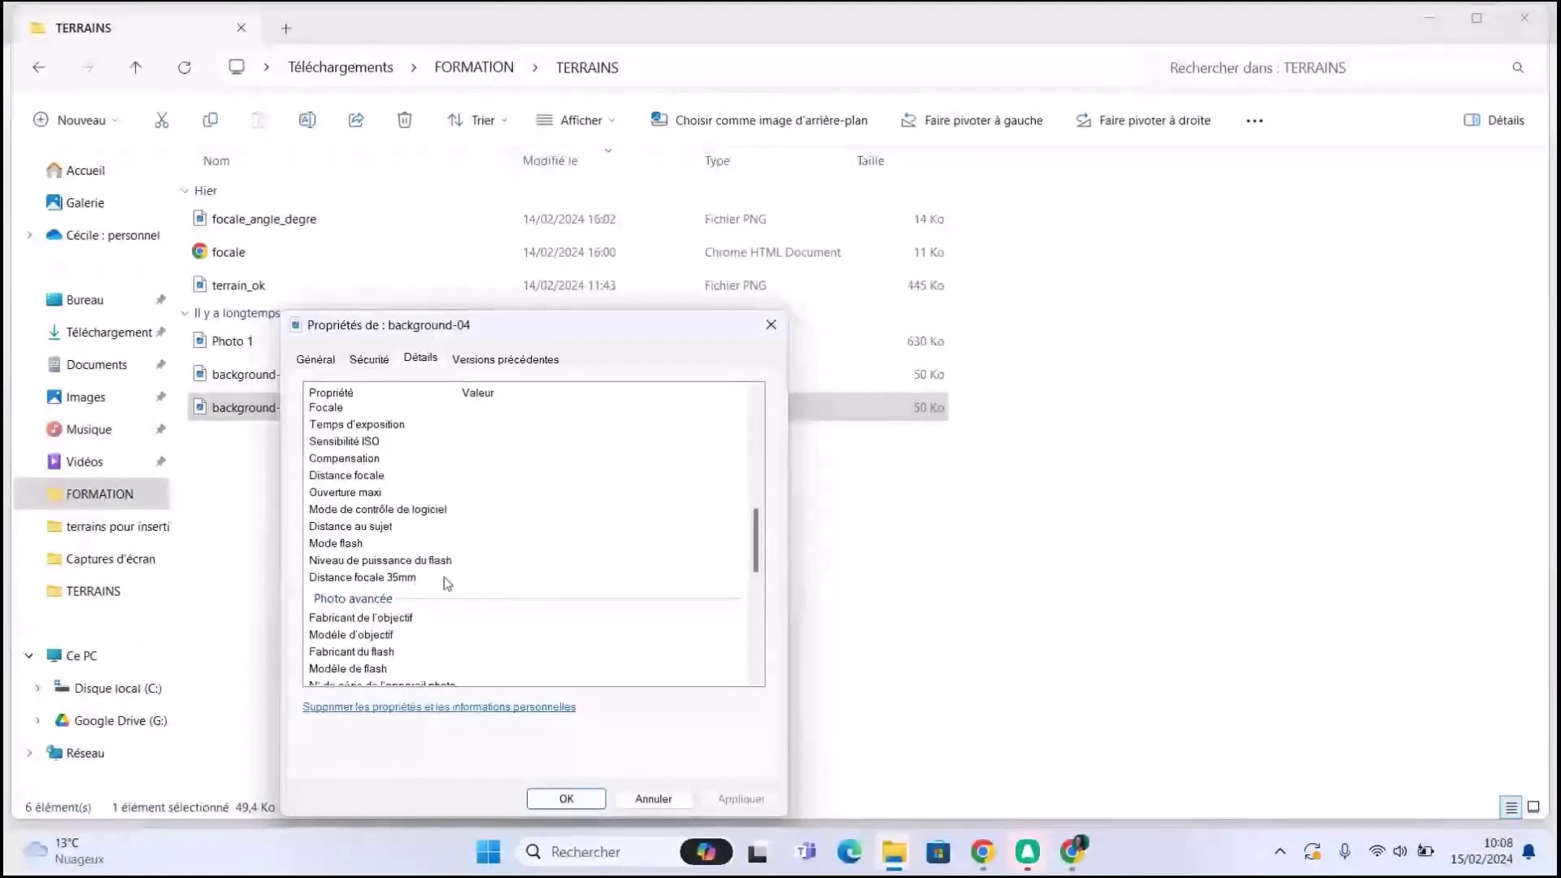
left_click(662, 800)
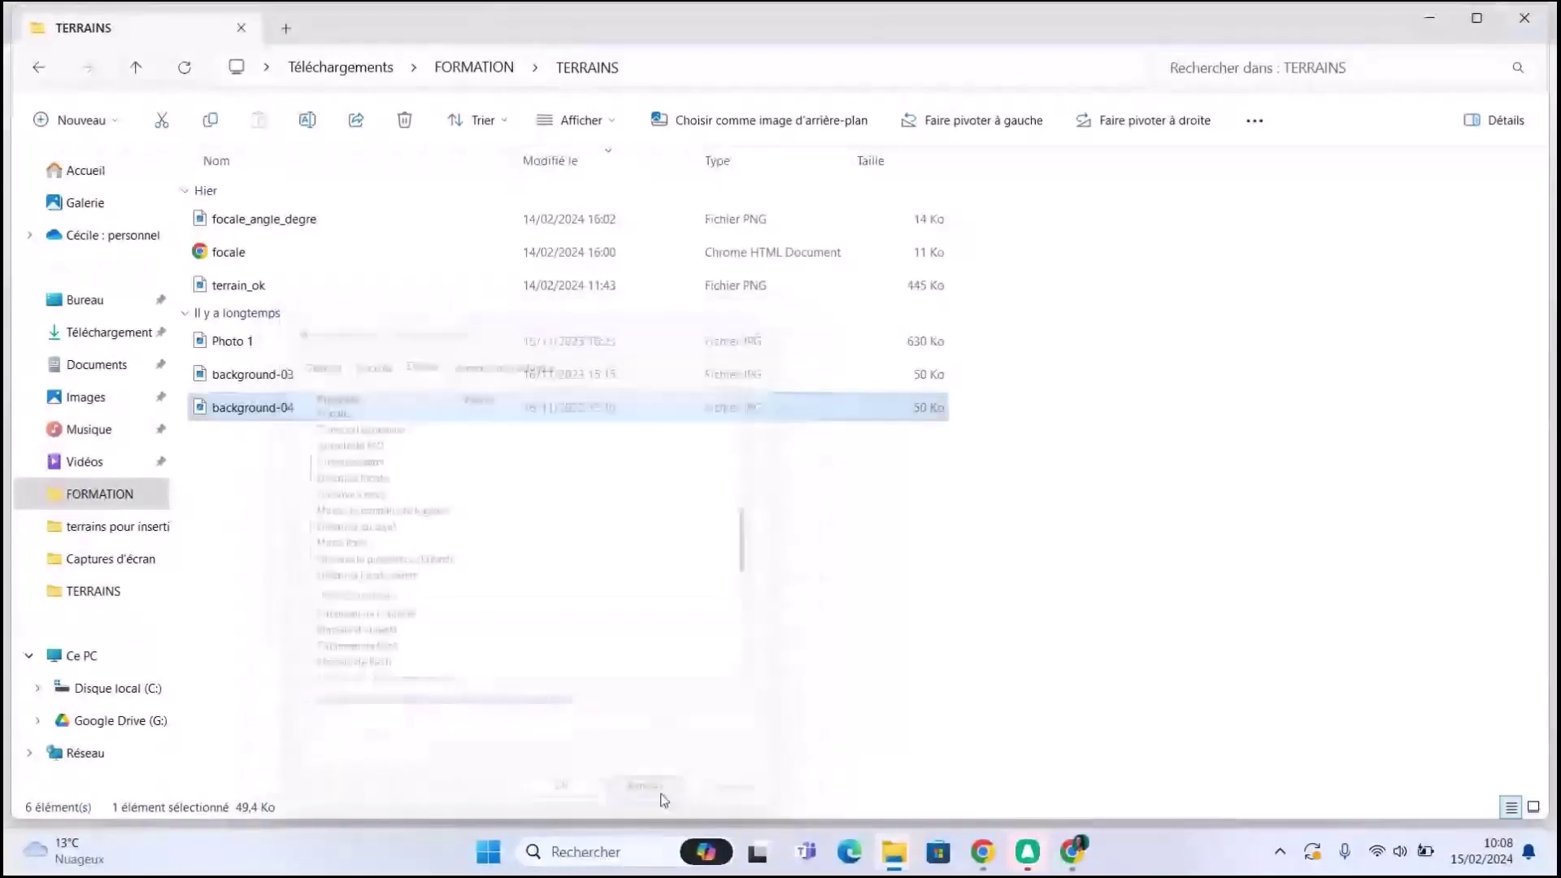
left_click(1431, 19)
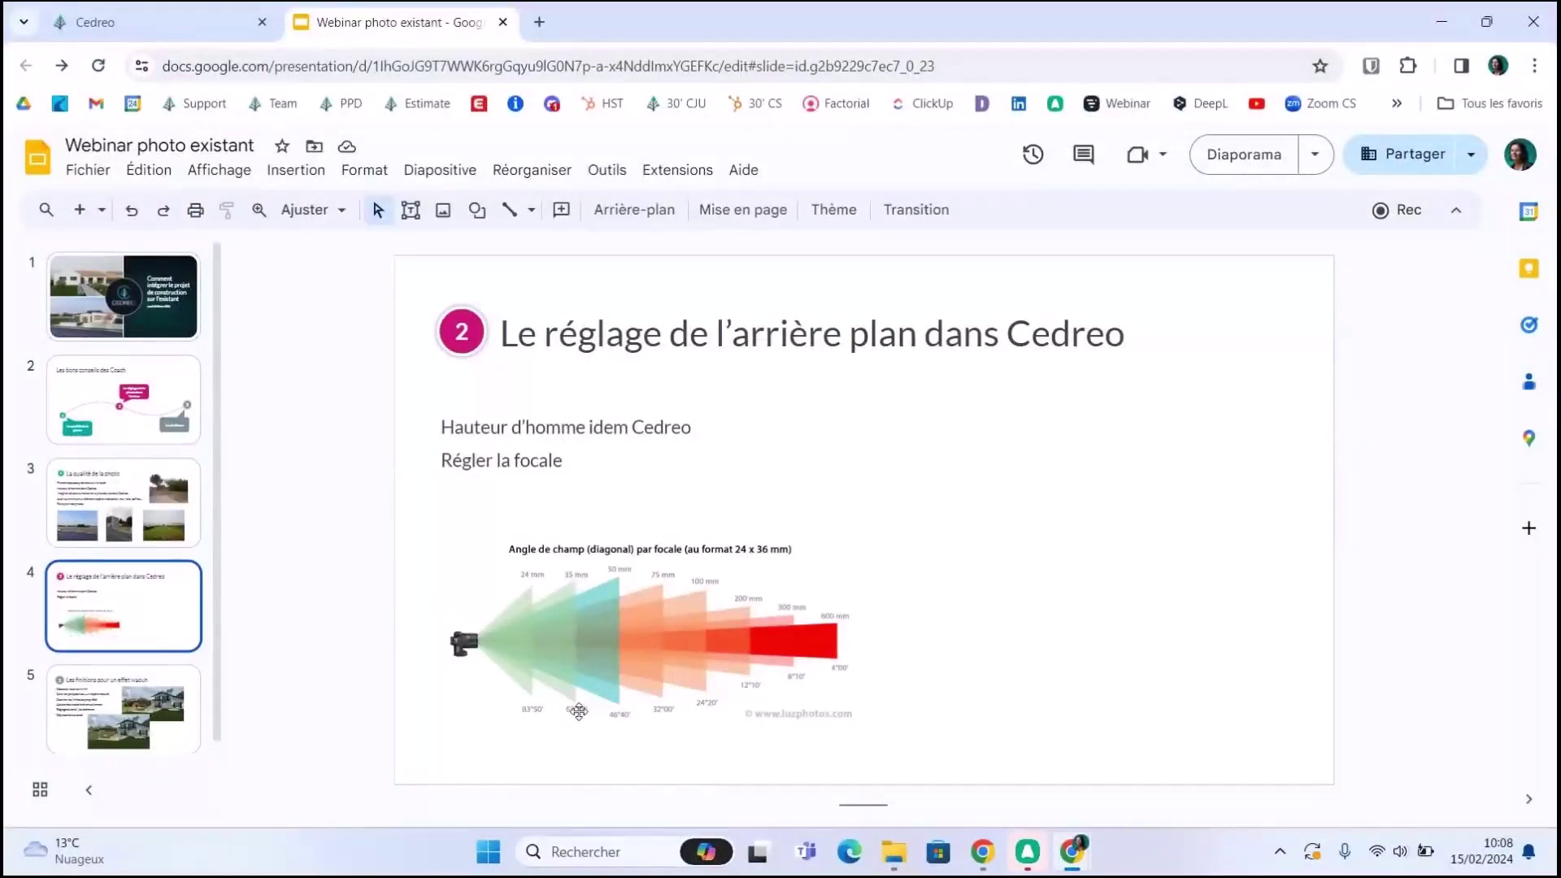
- Switch to the Cedreo project and remove the pavement and grass strips in front of the house's low front walls
left_click(217, 31)
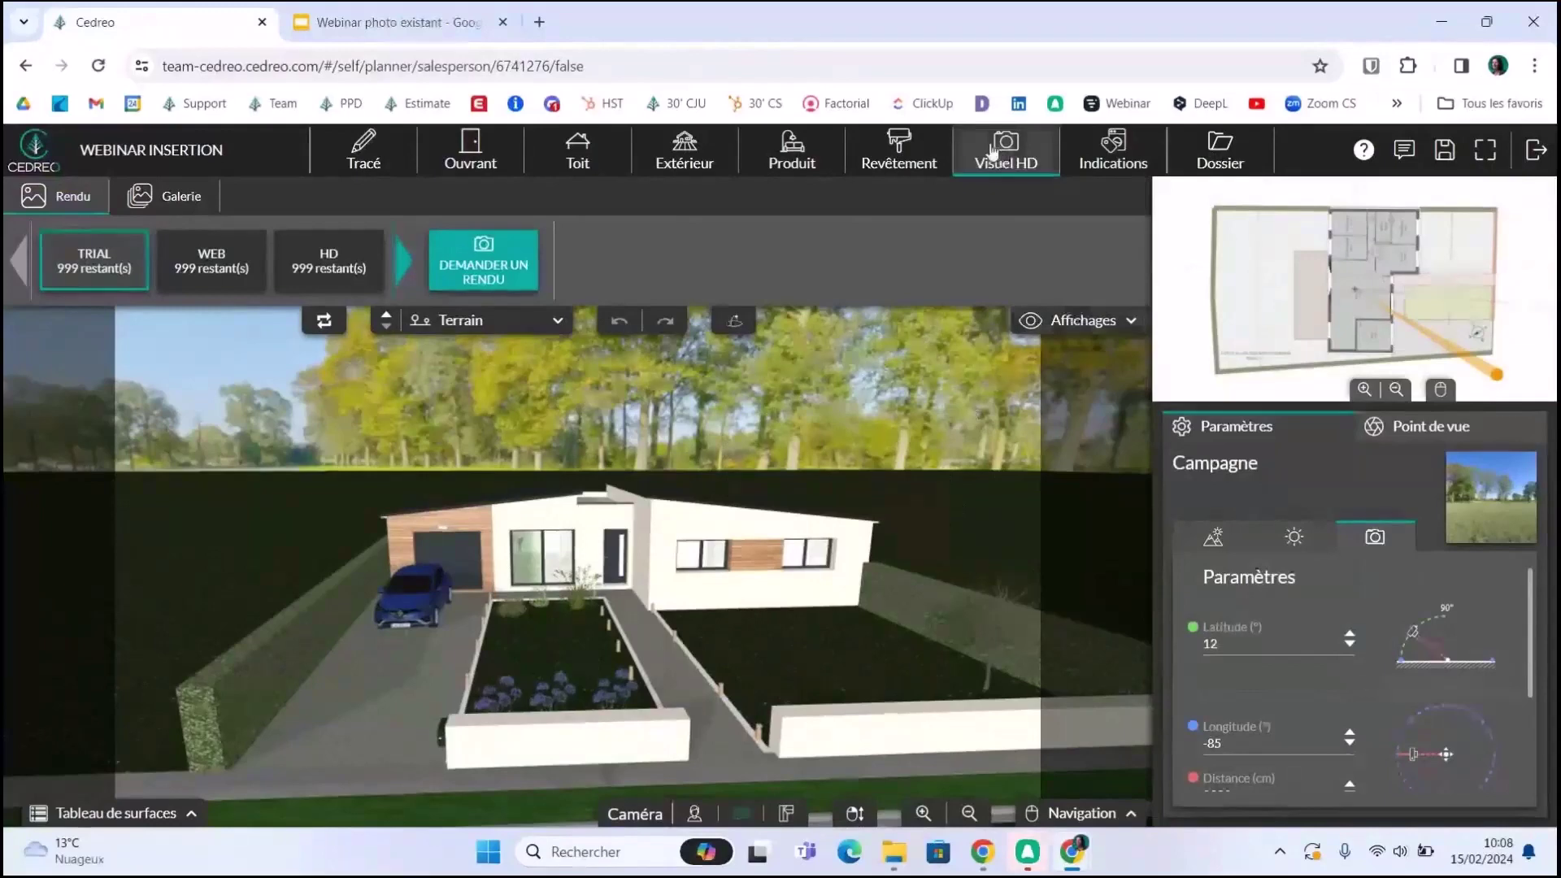
left_click(792, 150)
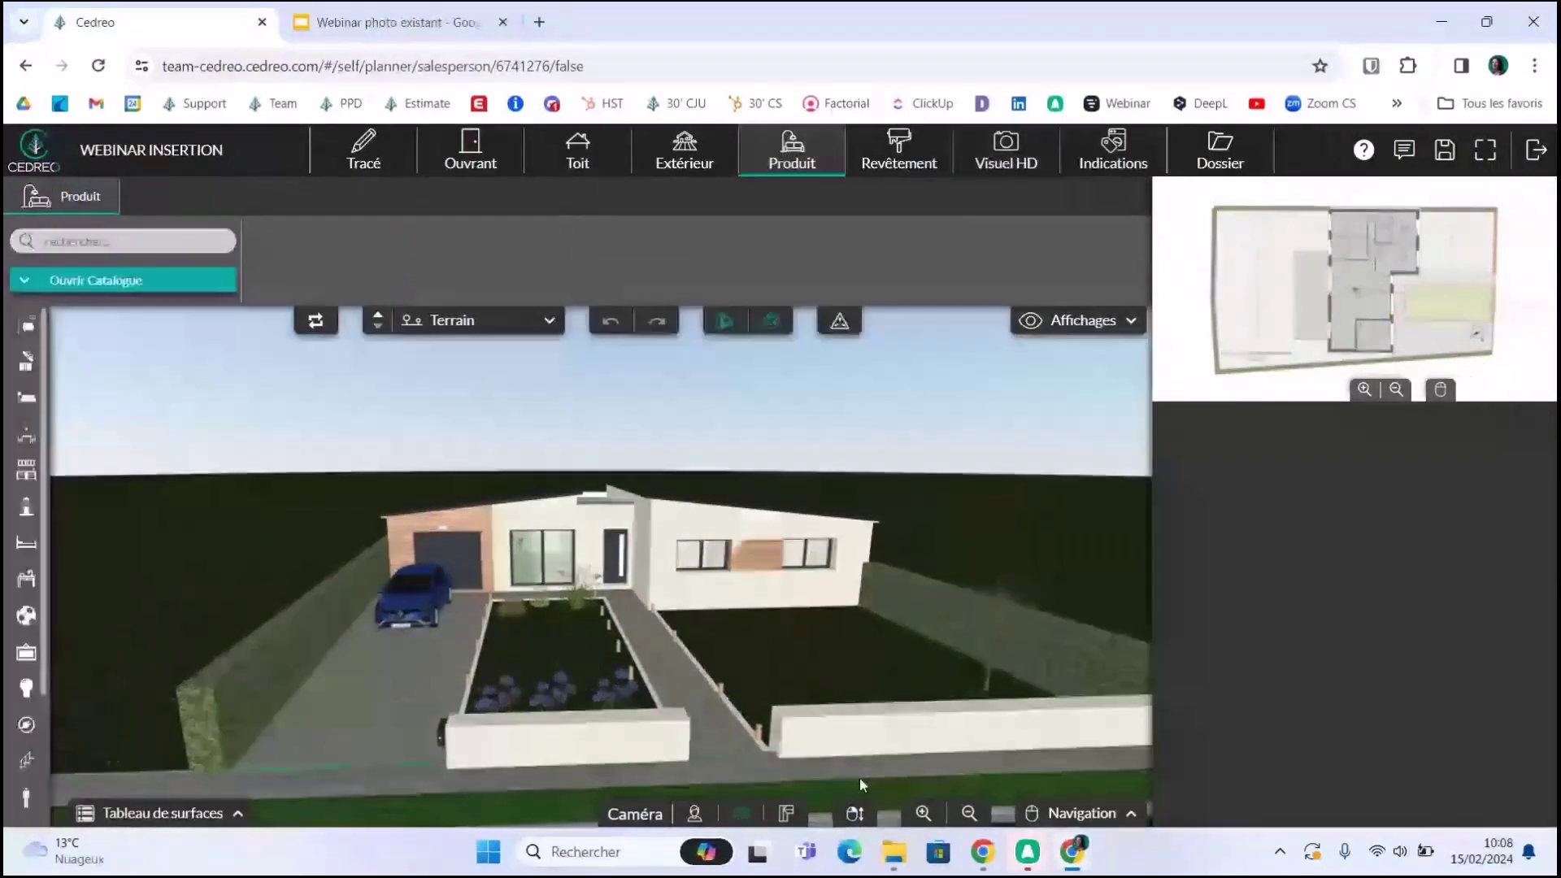
left_click(860, 779)
left_click(860, 785)
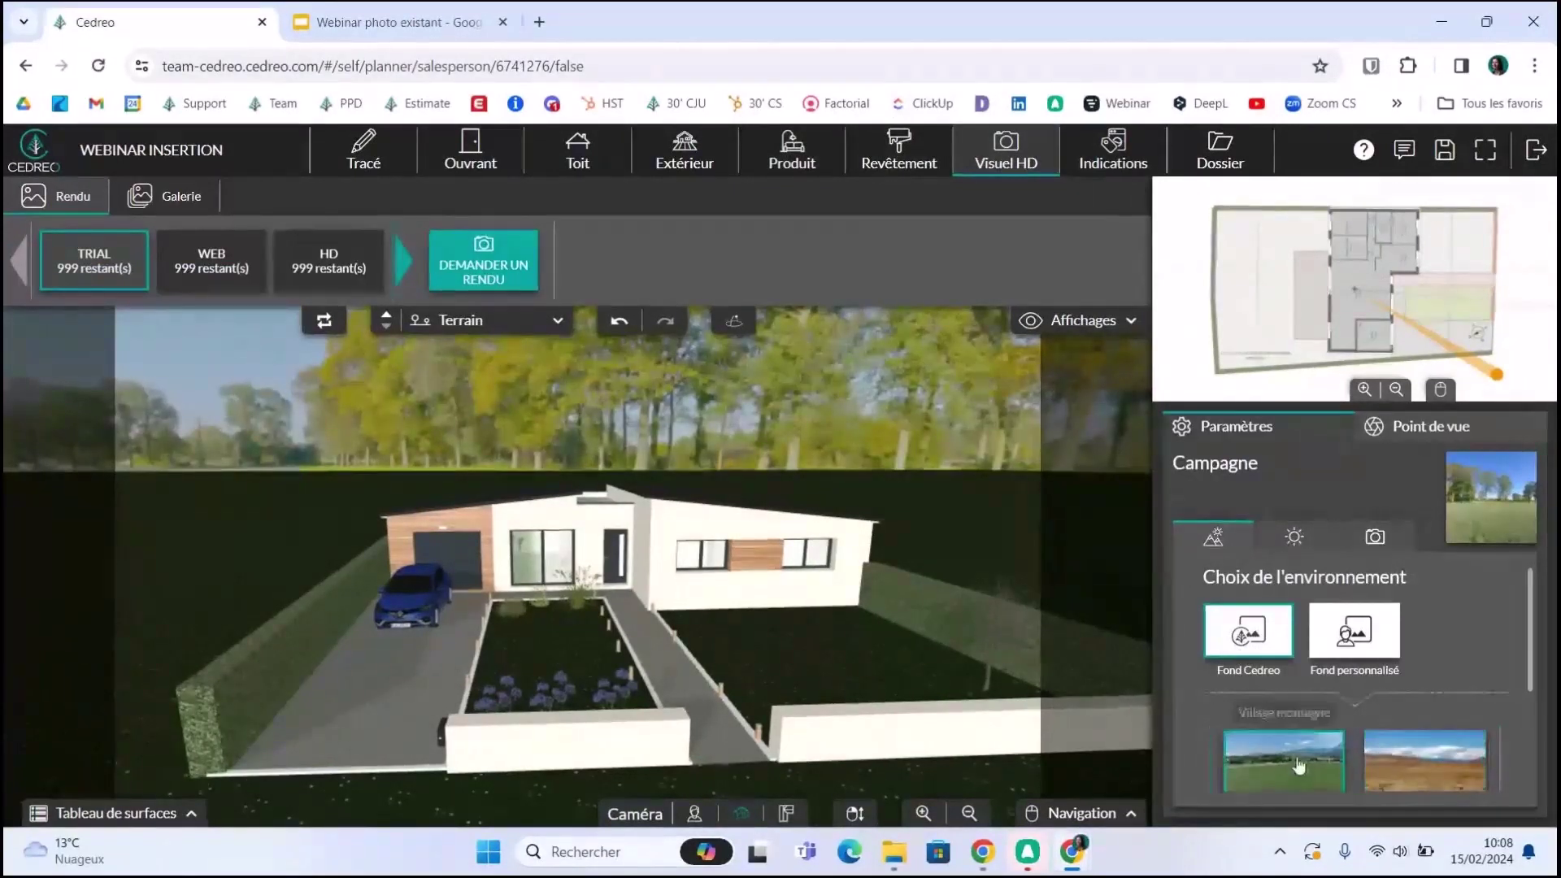
- Use a custom render background, replacing its existing photo with the background-04 image from the TERRAINS folder
left_click(1360, 634)
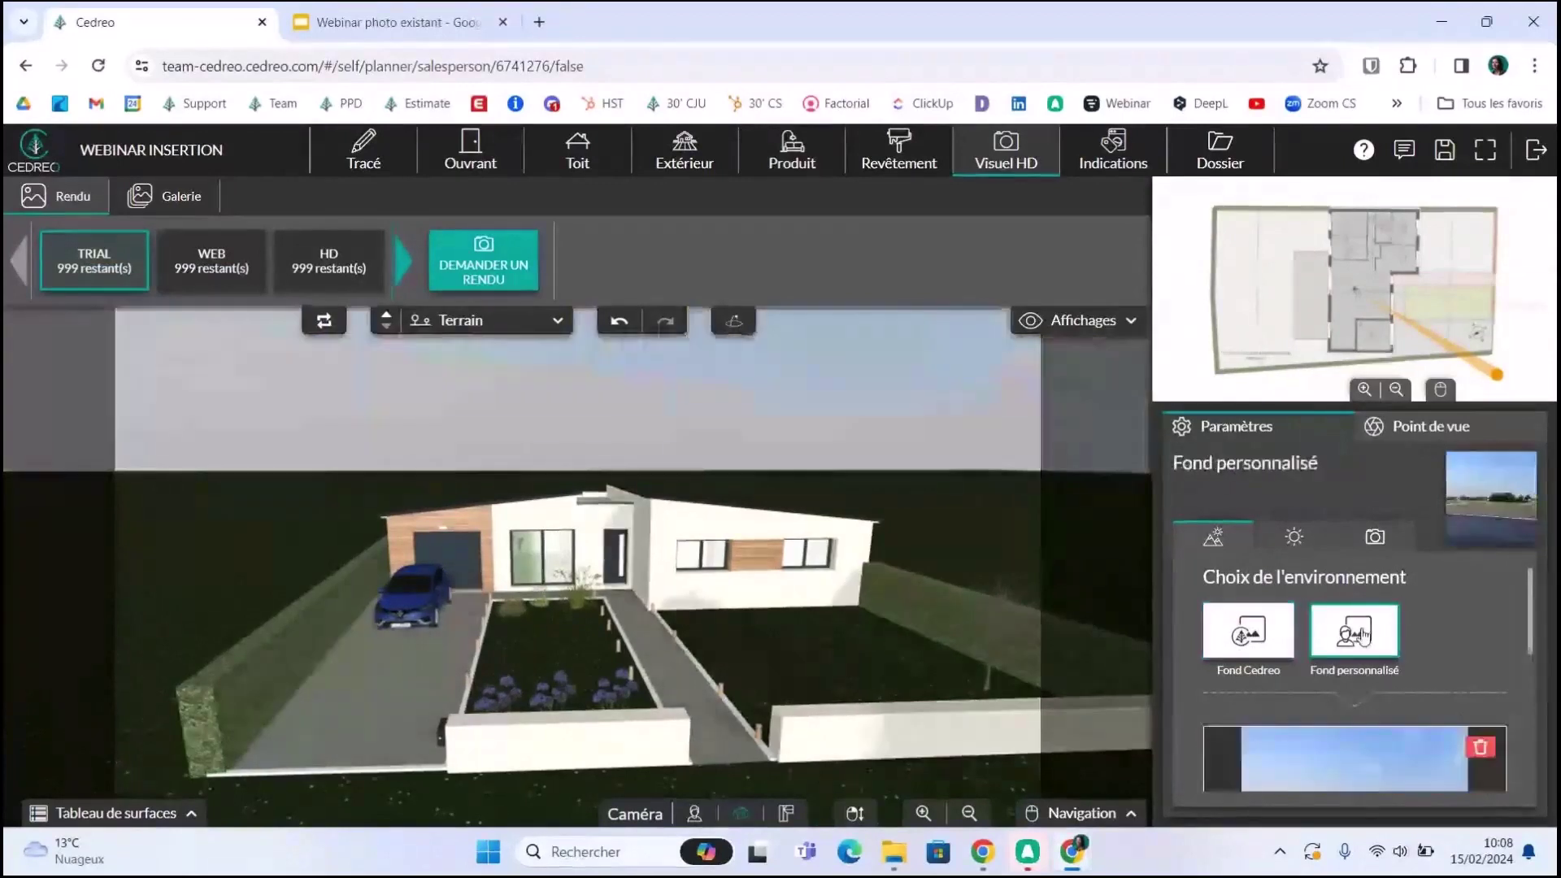
left_click(1481, 747)
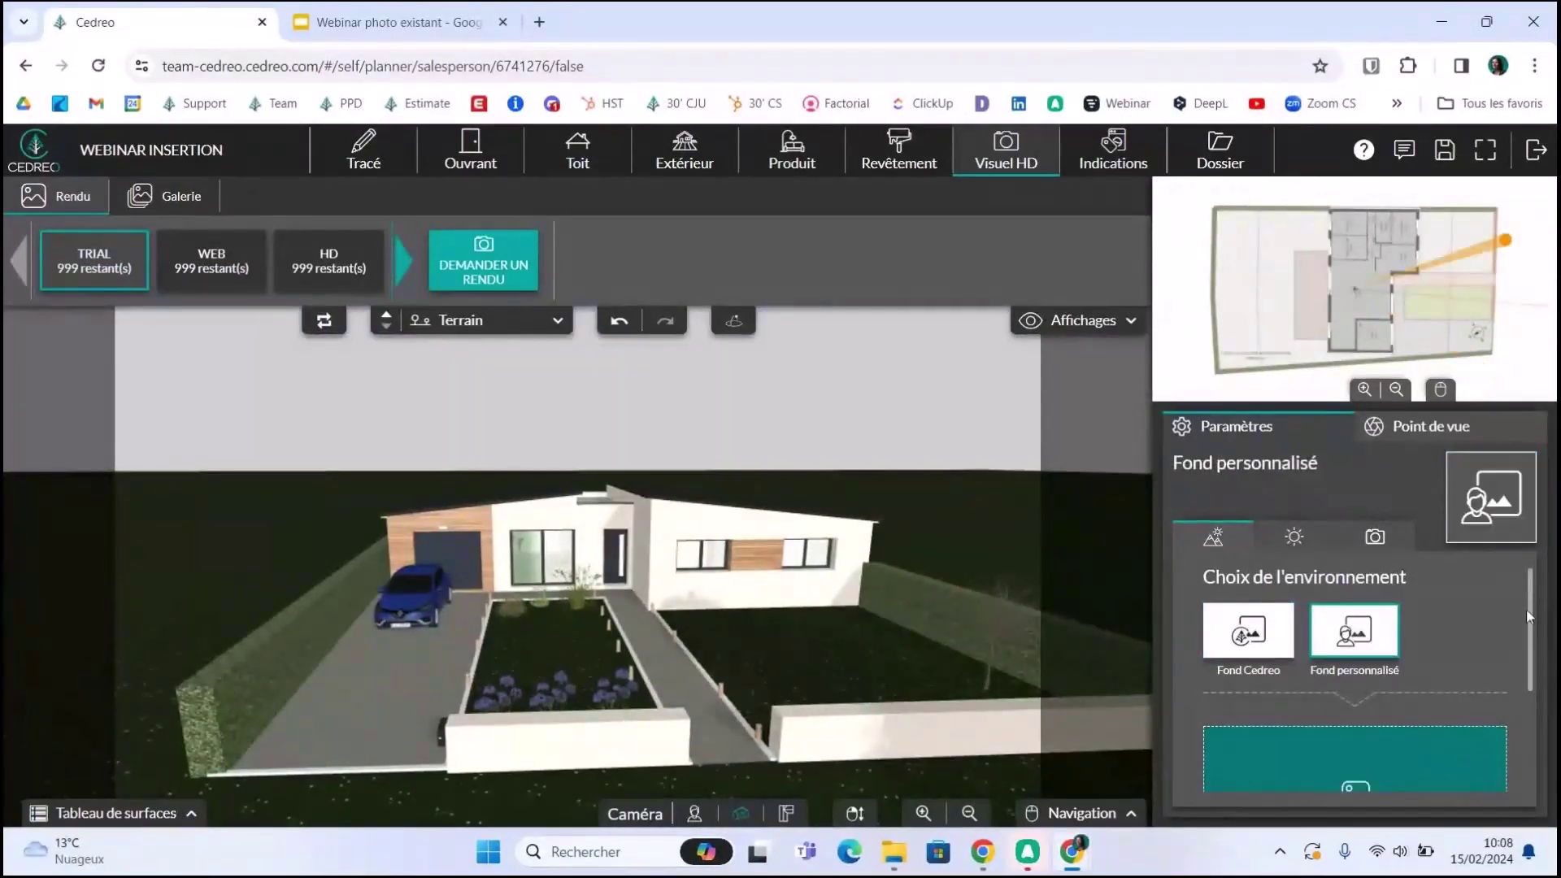
scroll(1517, 642, "down", 2)
left_click(1357, 677)
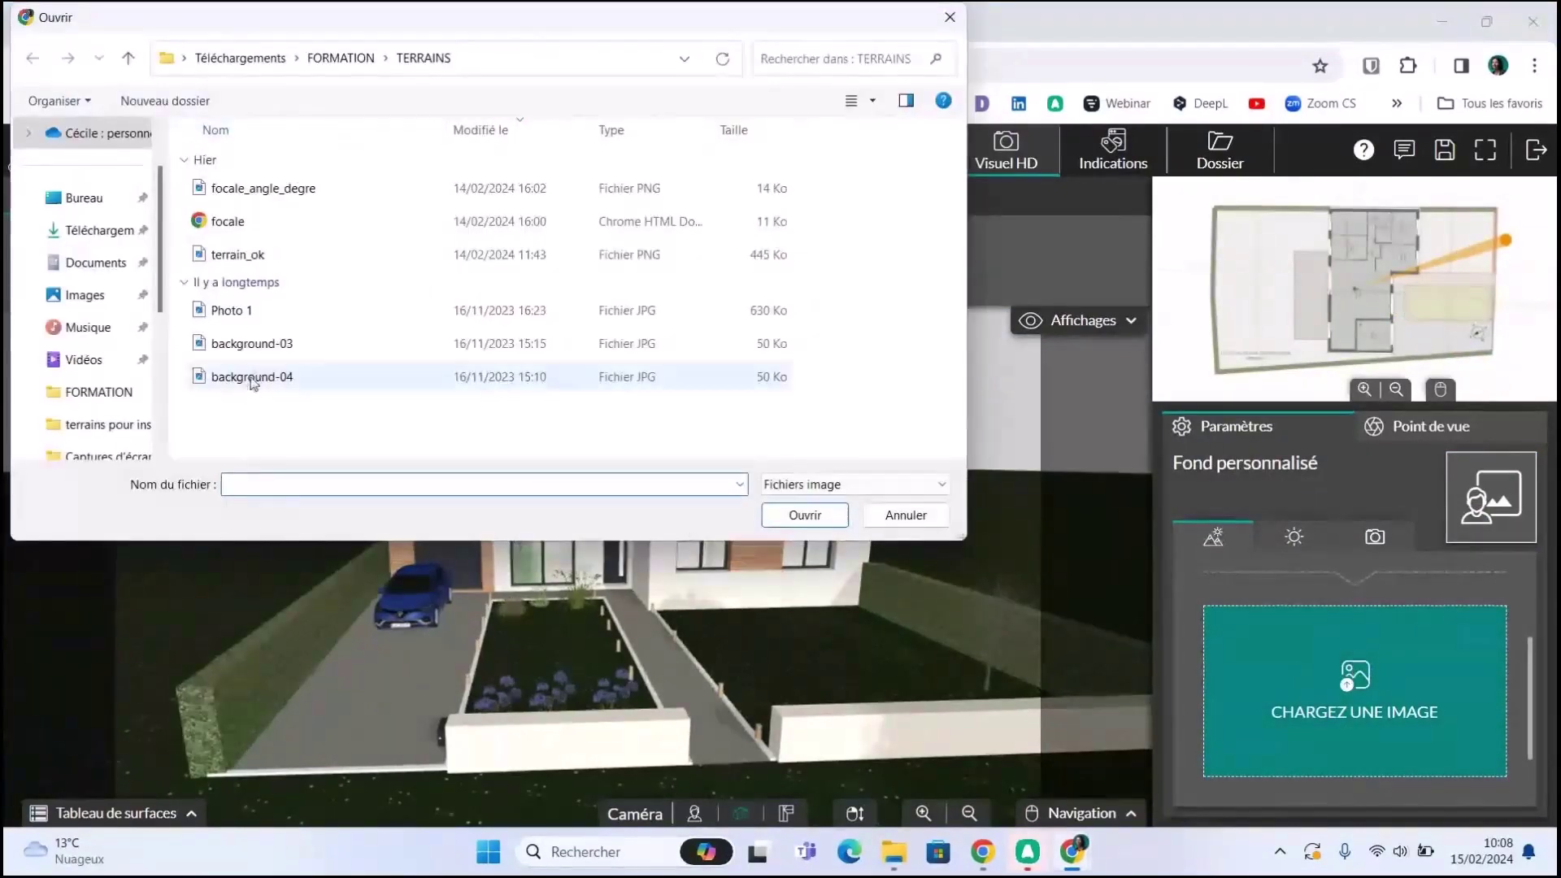
left_click(360, 379)
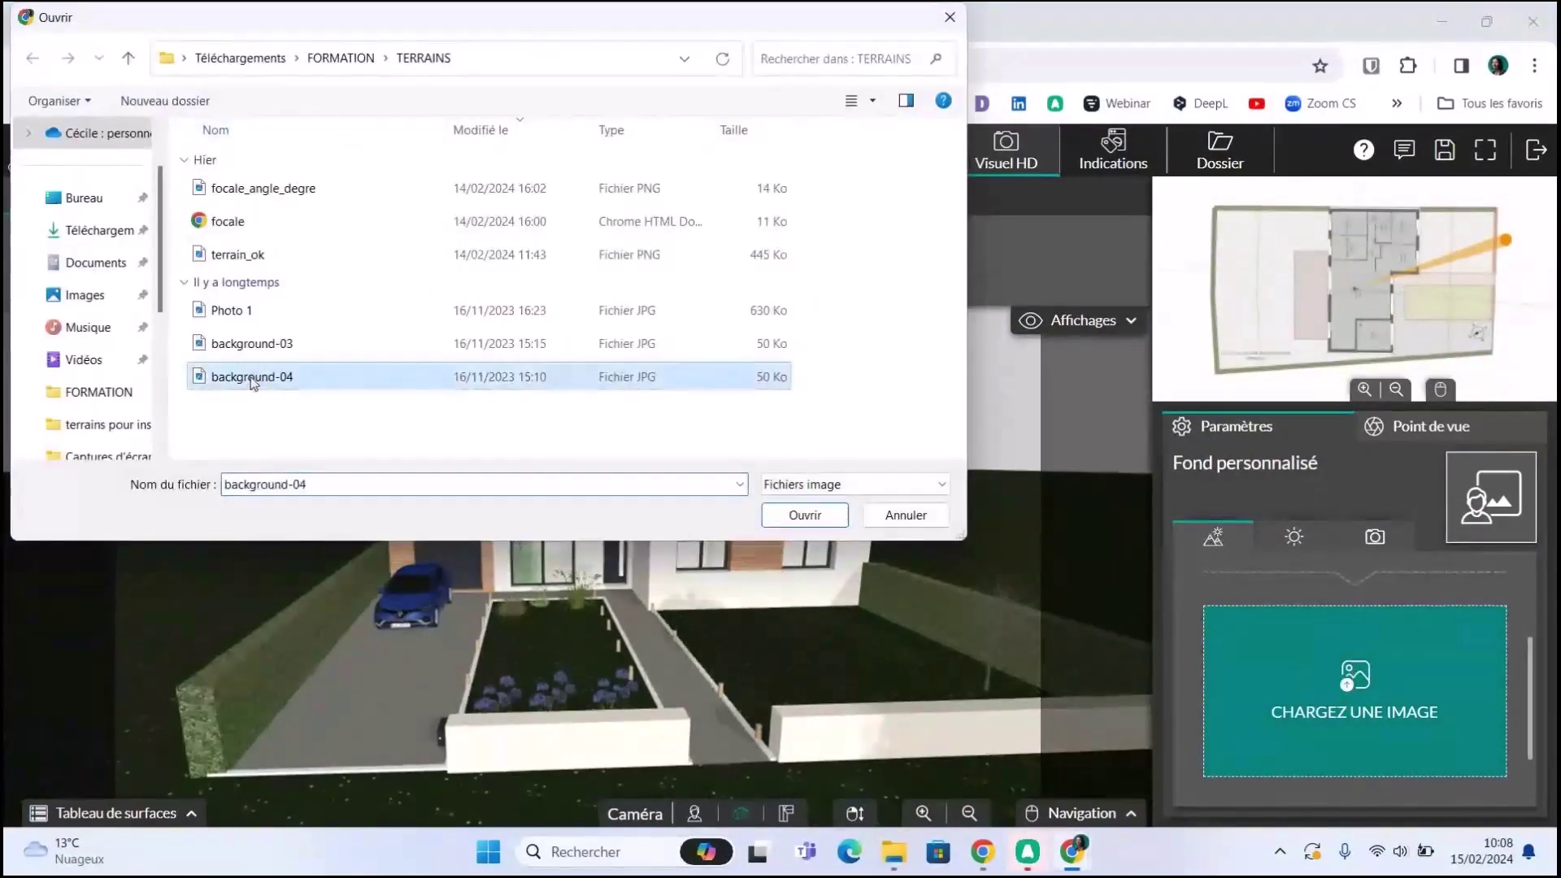
left_click(796, 516)
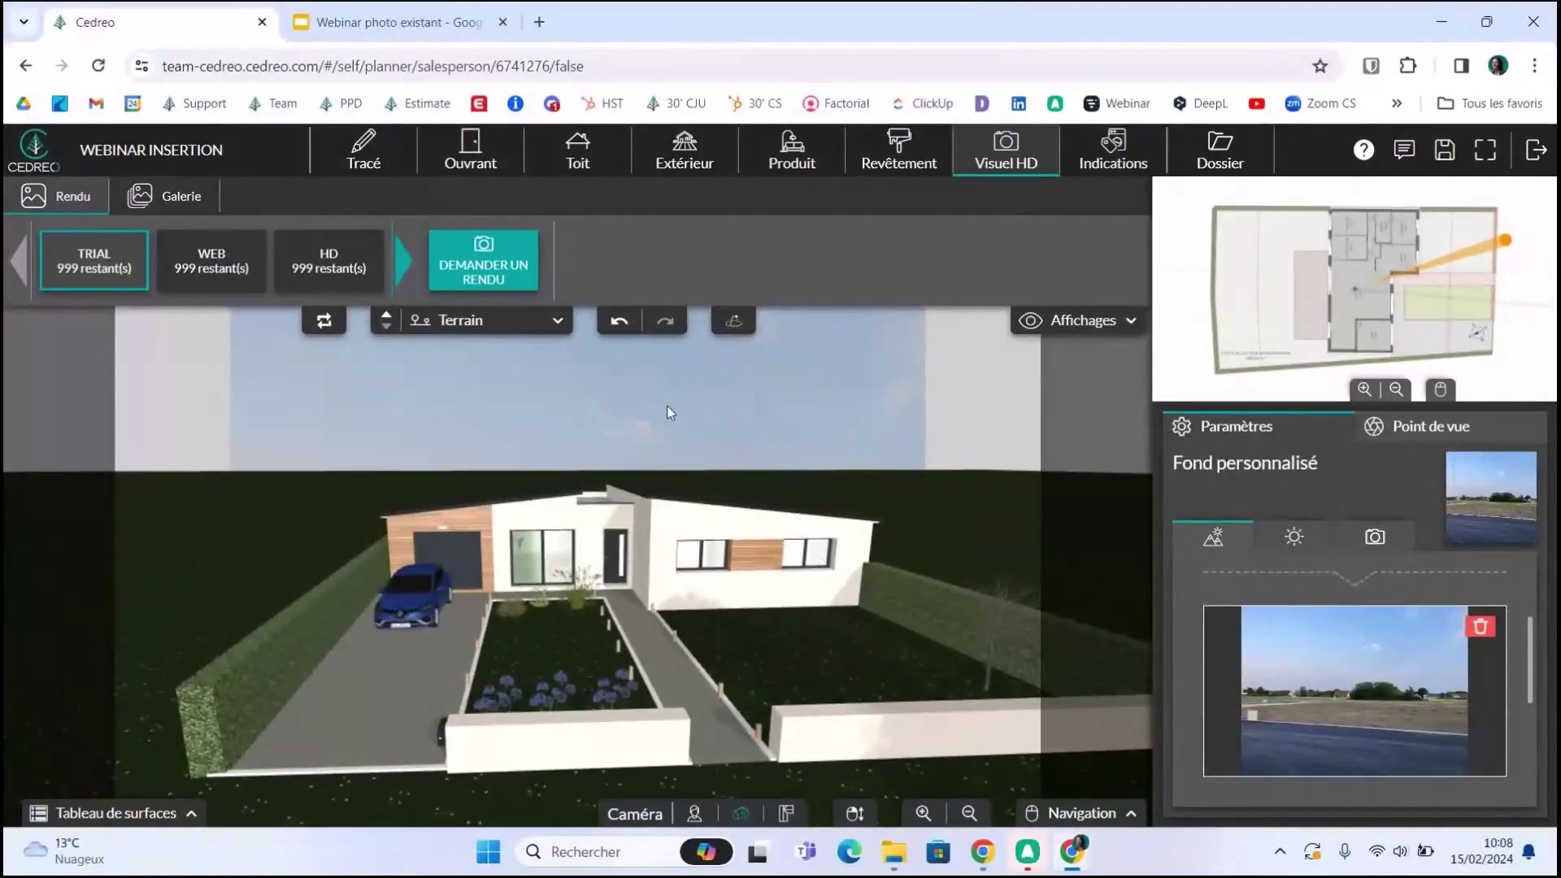
- Change the render view to the person-height camera and set its elevation to 180 cm
left_click(1376, 540)
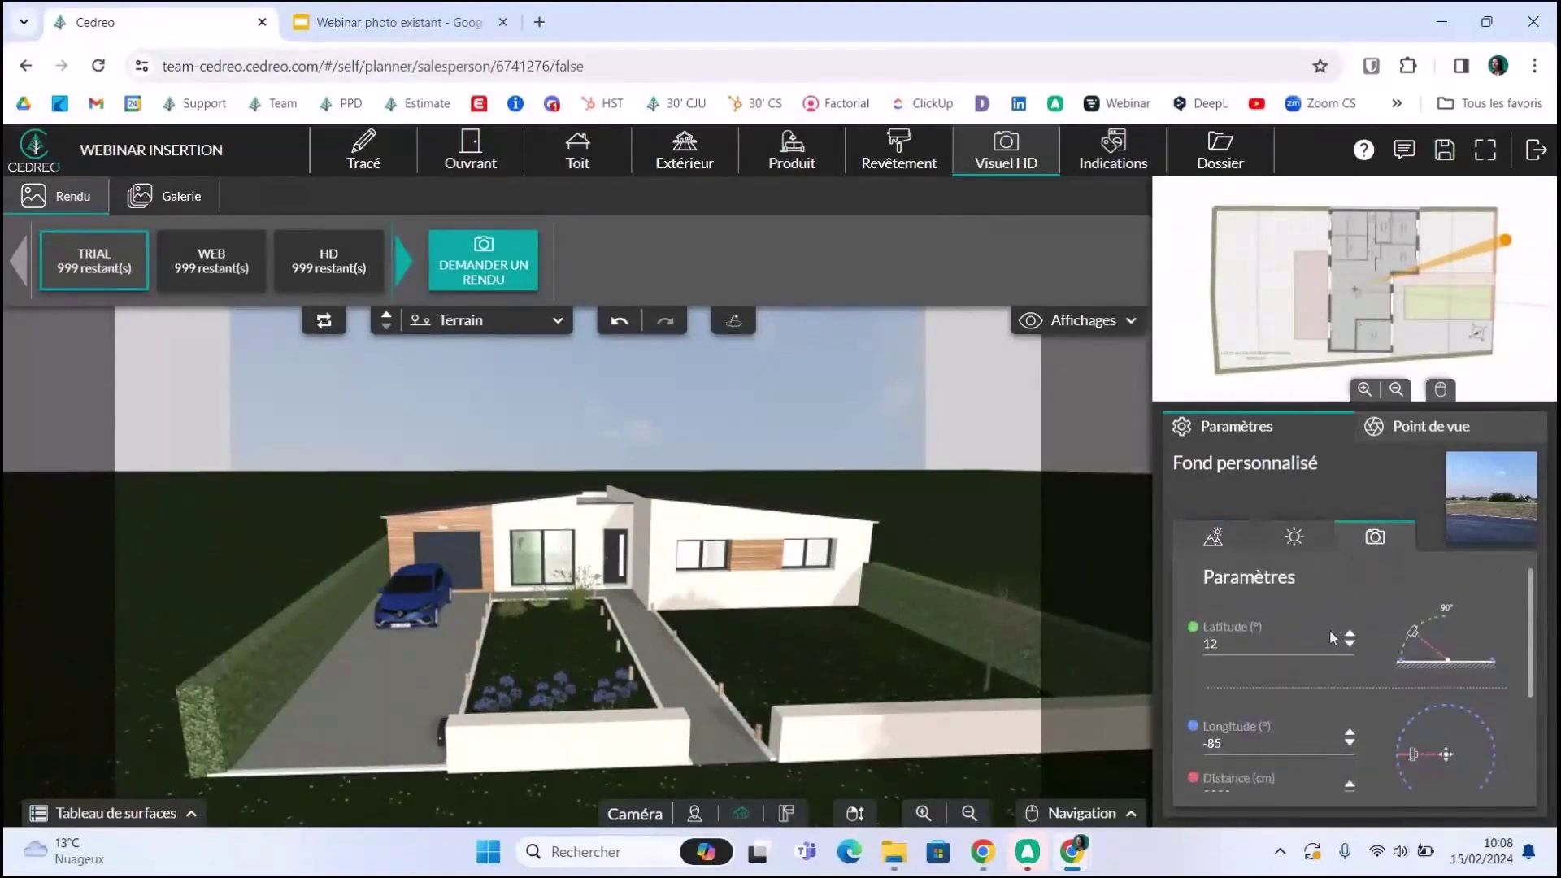
scroll(1309, 651, "down", 2)
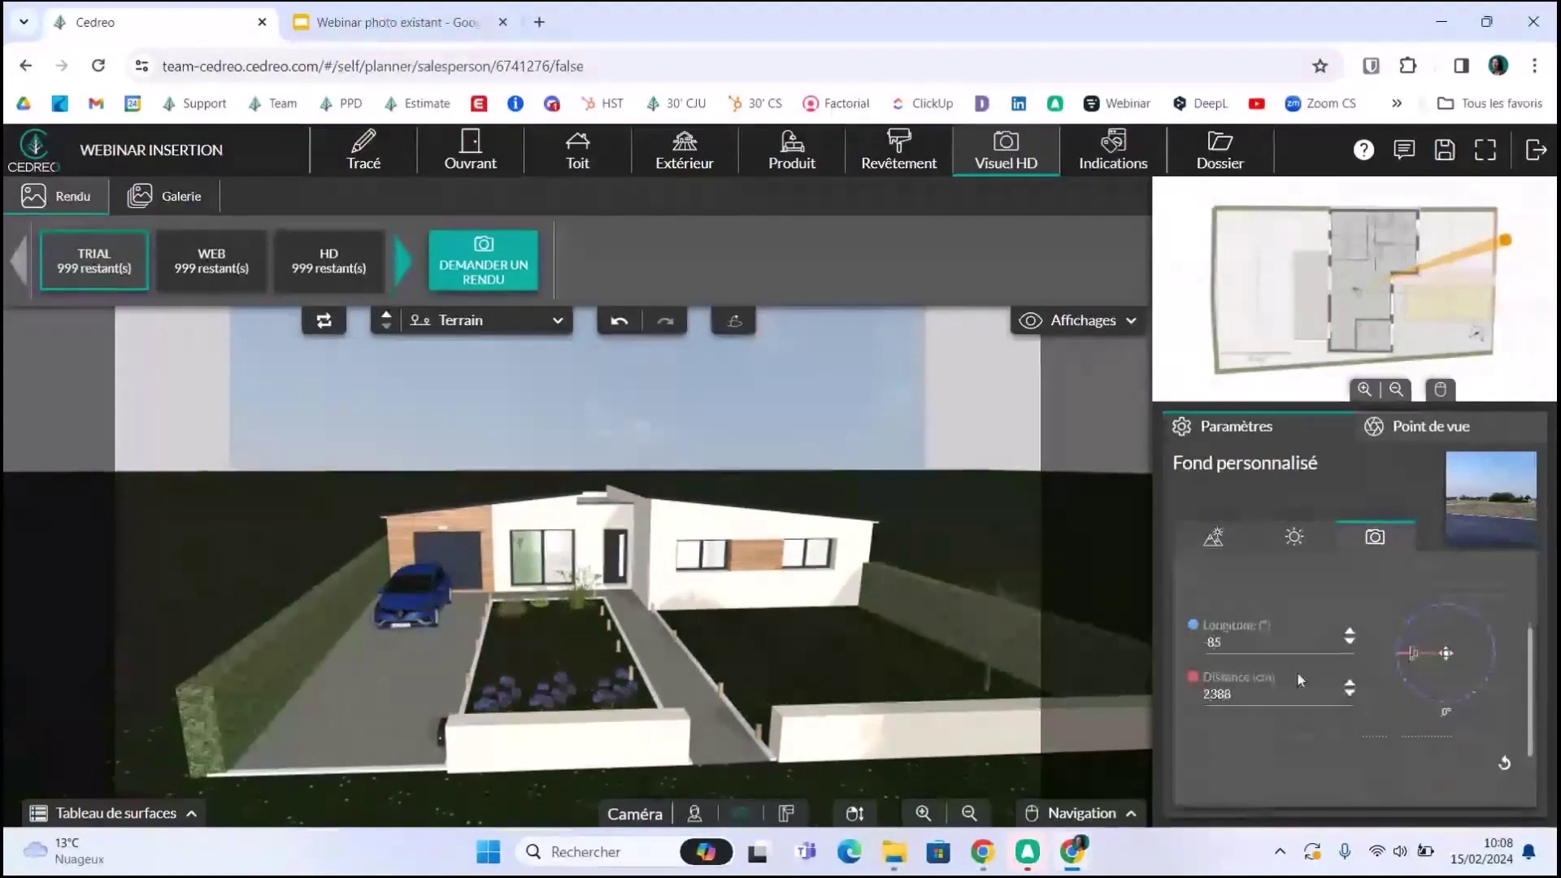
scroll(1297, 676, "up", 2)
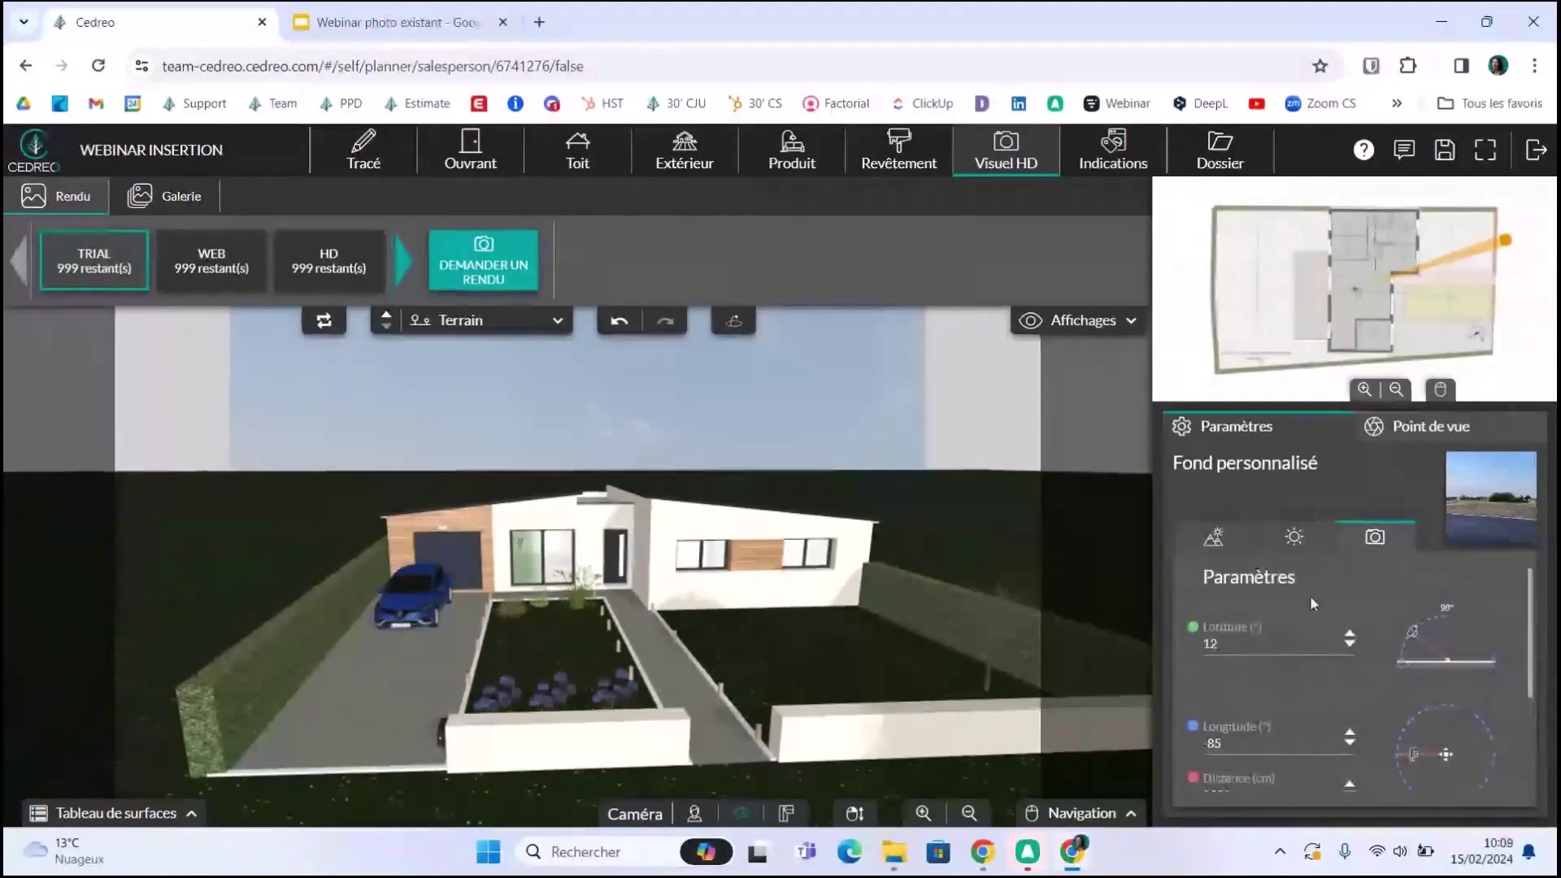
left_click(694, 813)
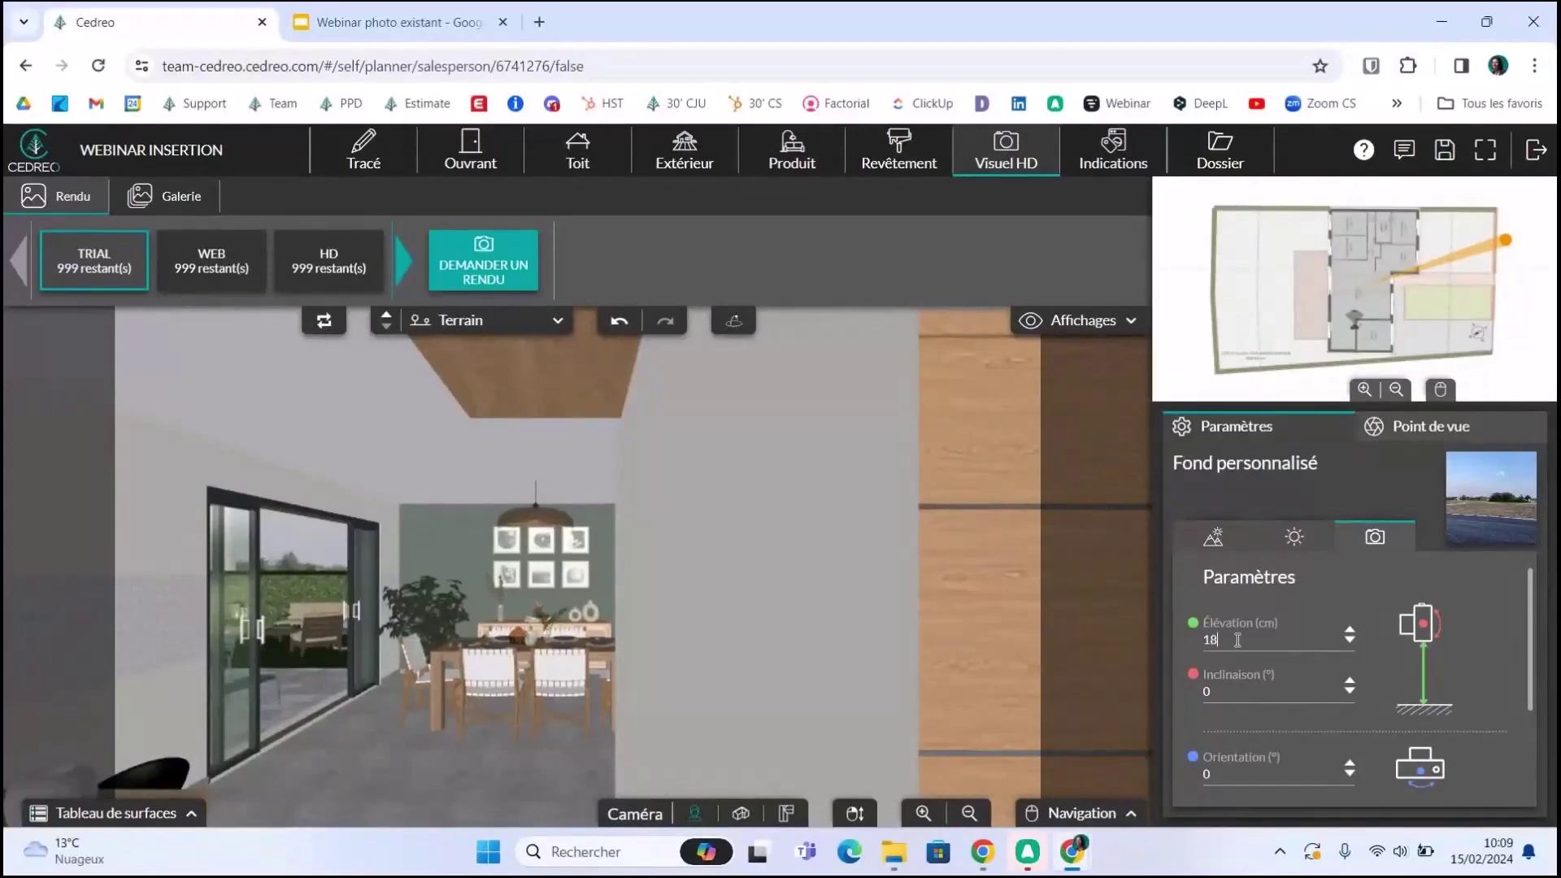
left_click(1238, 640)
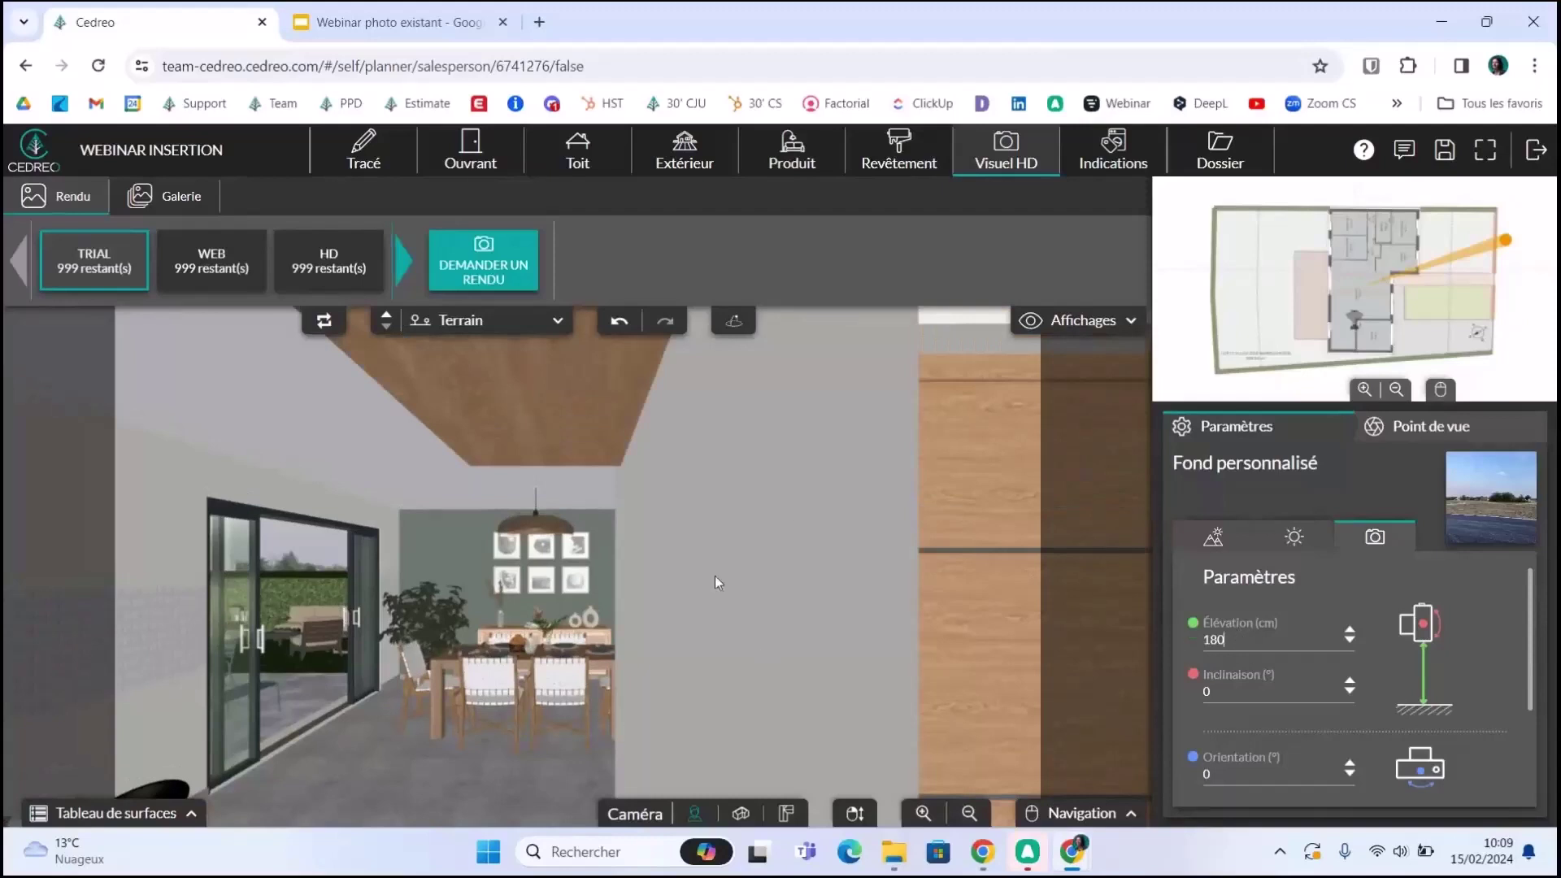
- Set the camera's focal angle to 63°
scroll(1278, 666, "down", 2)
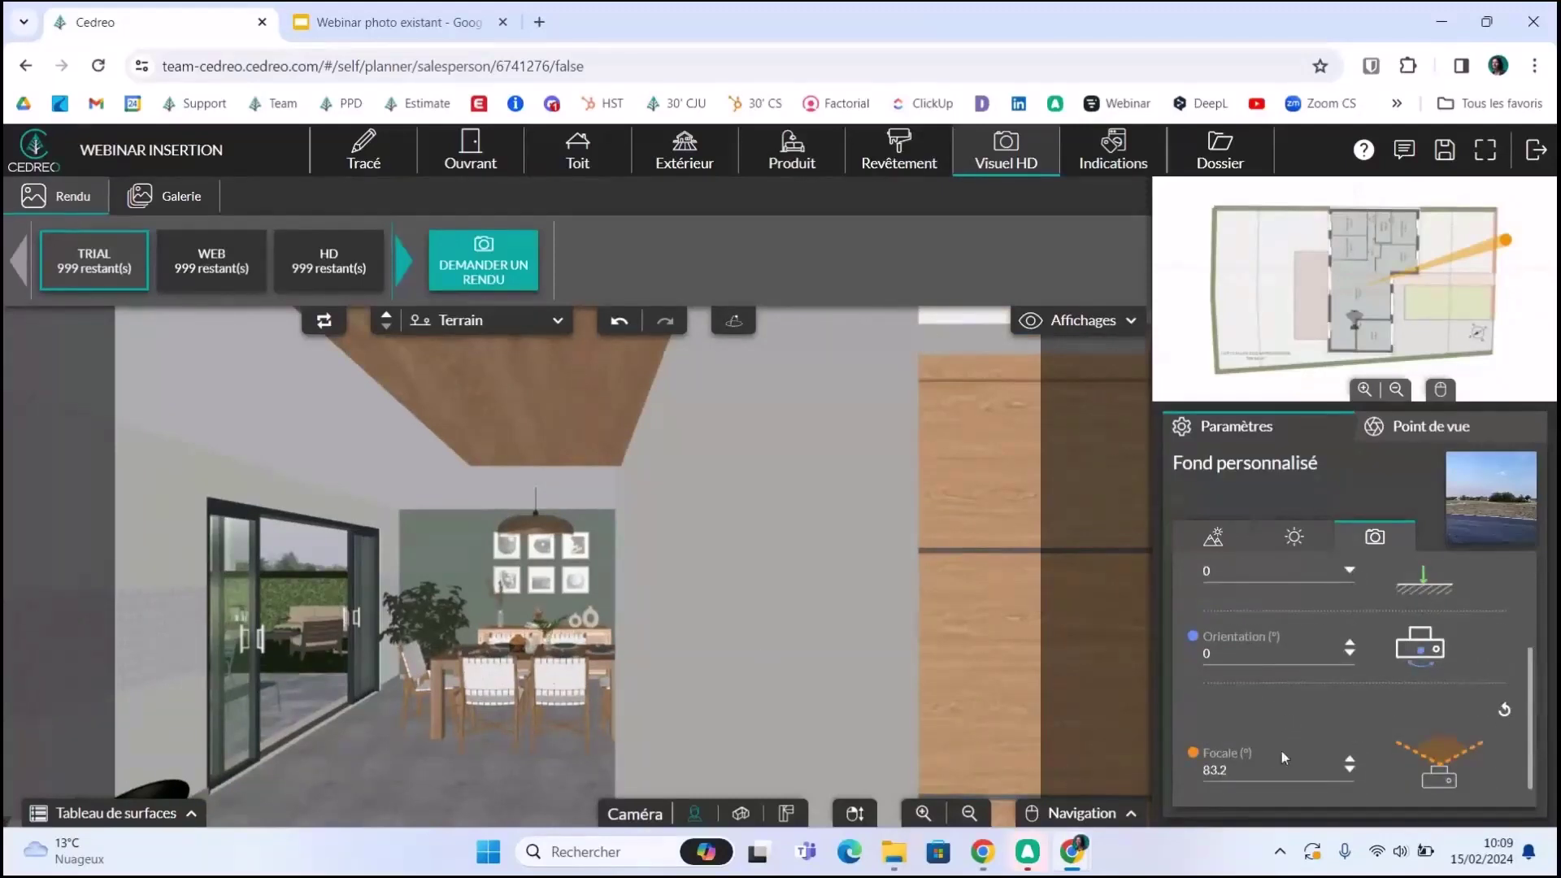
scroll(1282, 685, "up", 2)
scroll(1282, 685, "down", 2)
type("63")
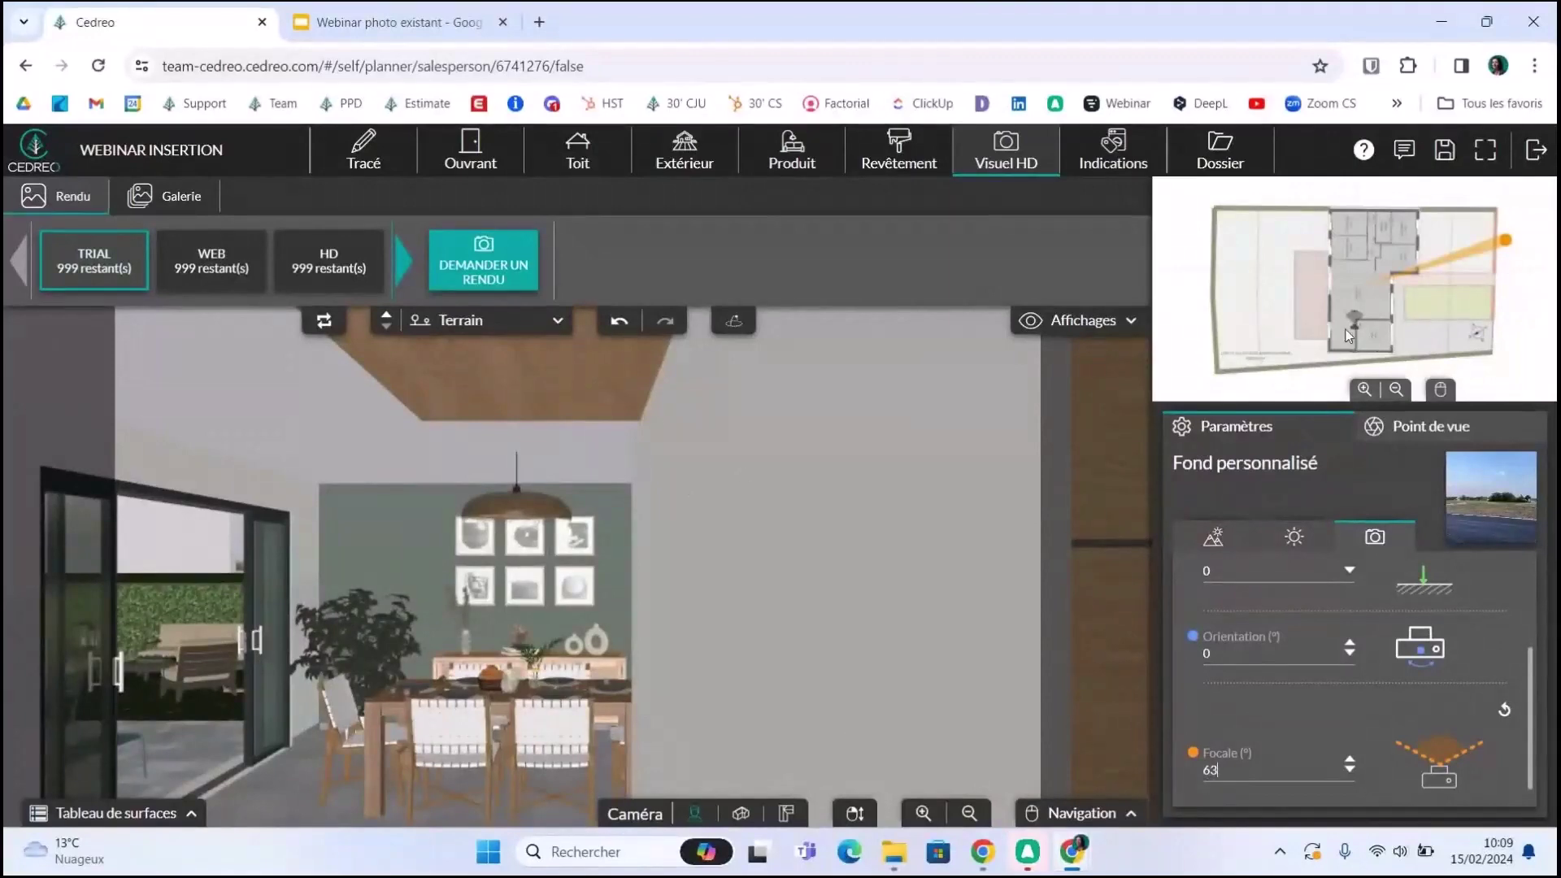
- Place the camera outside the plot in front of the house and turn it to face the front facade, orientation -87°
mouse_move(1360, 335)
left_mouse_down()
mouse_move(1415, 294)
mouse_move(1540, 298)
left_mouse_up()
right_click_drag(1540, 298, 1417, 305)
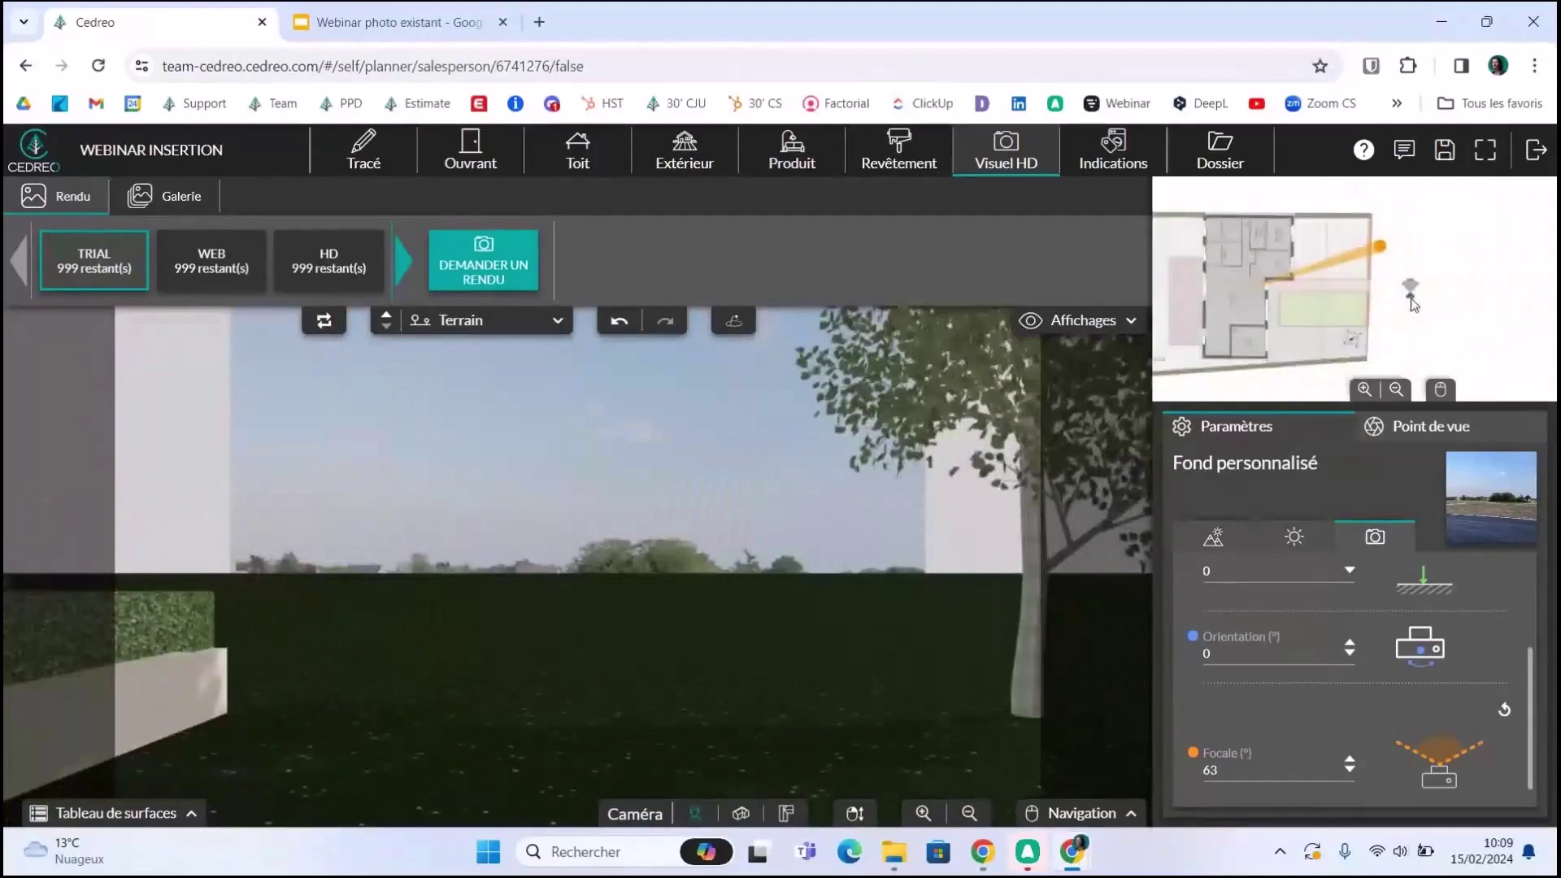
left_click_drag(1416, 305, 1493, 313)
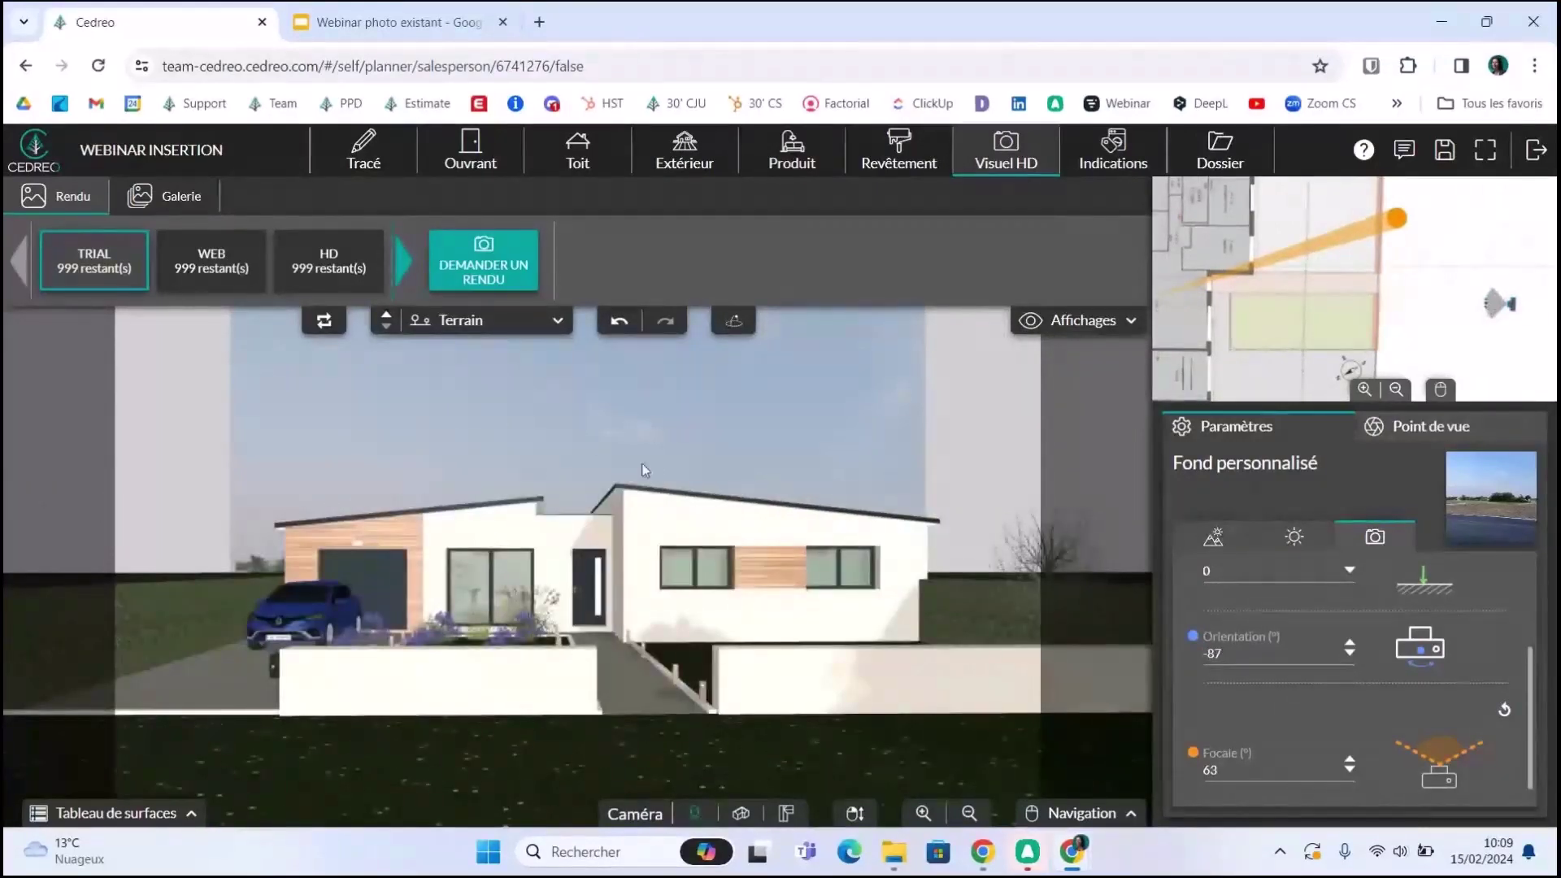
- Try the terrain level and infinite ground display options, leaving both the infinite ground and the terrain level hidden
left_click(1084, 321)
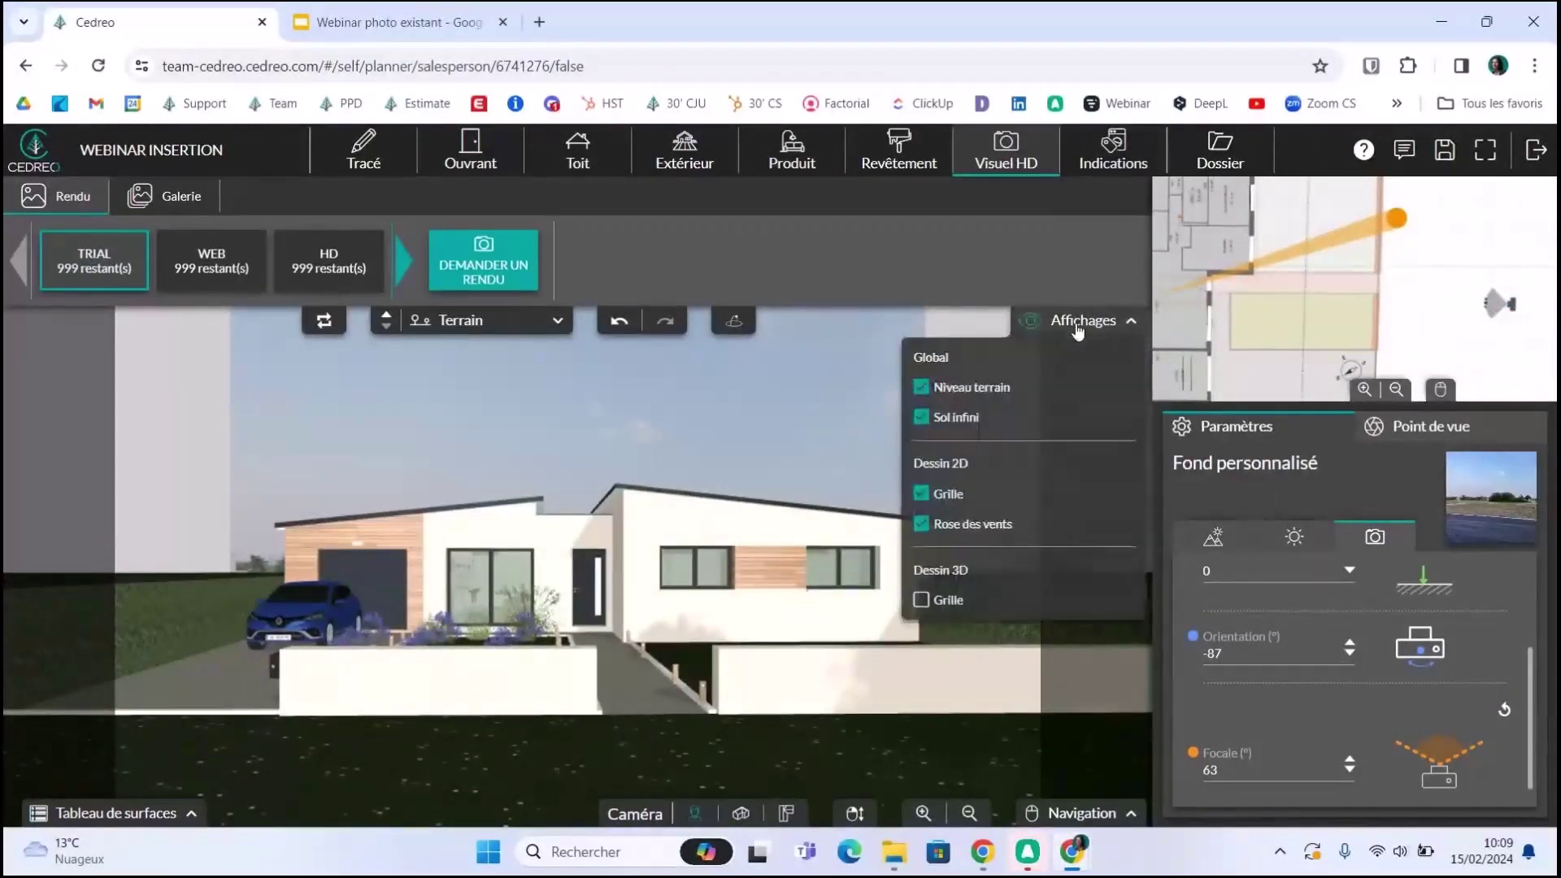
left_click(921, 388)
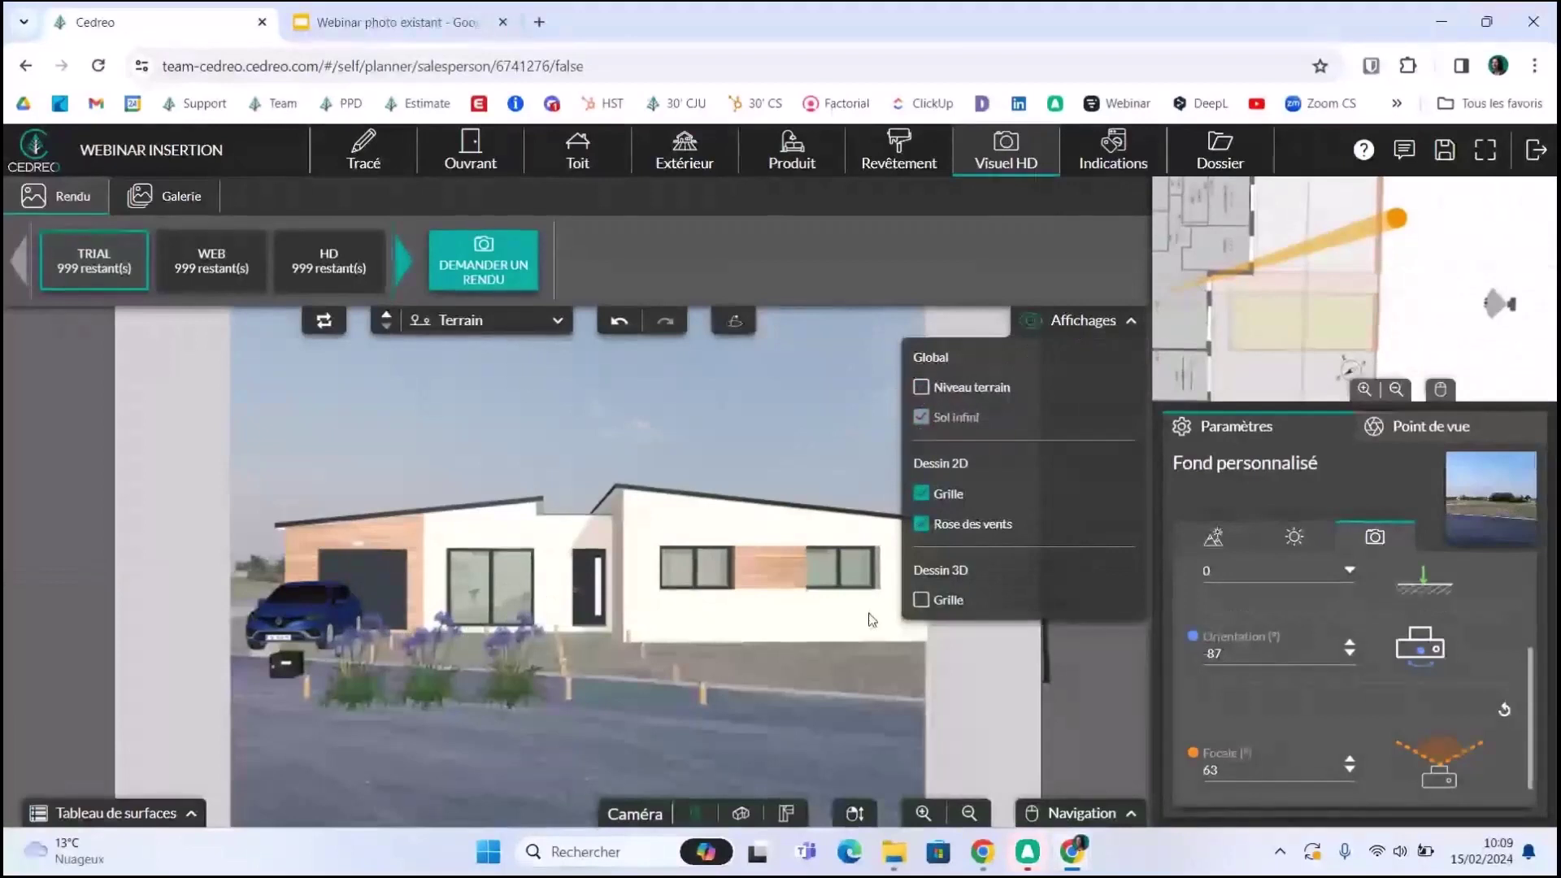
left_click(920, 399)
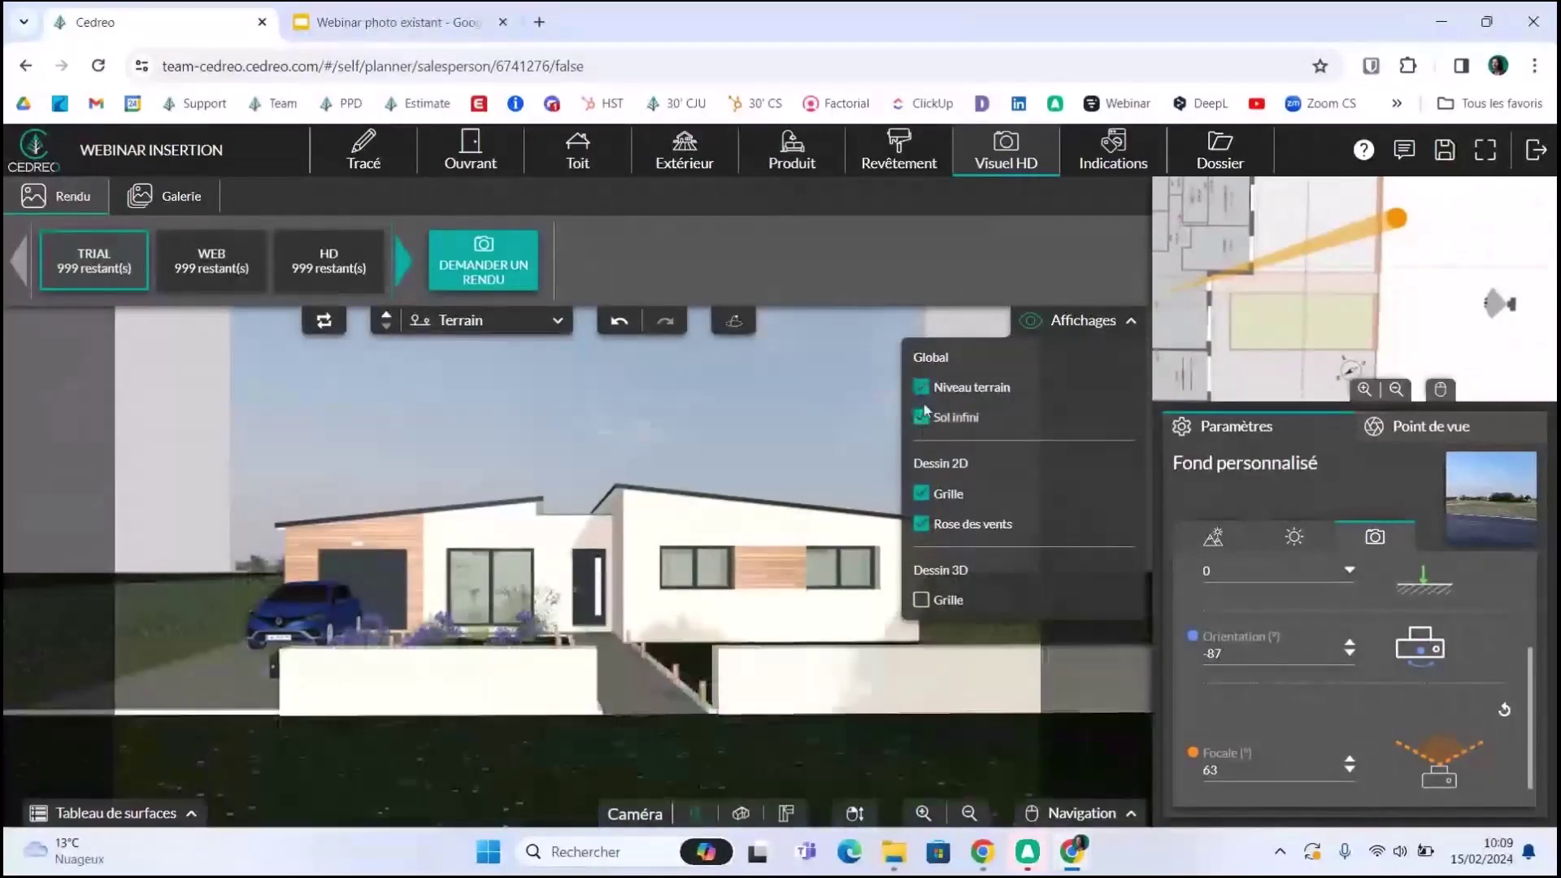
left_click(922, 418)
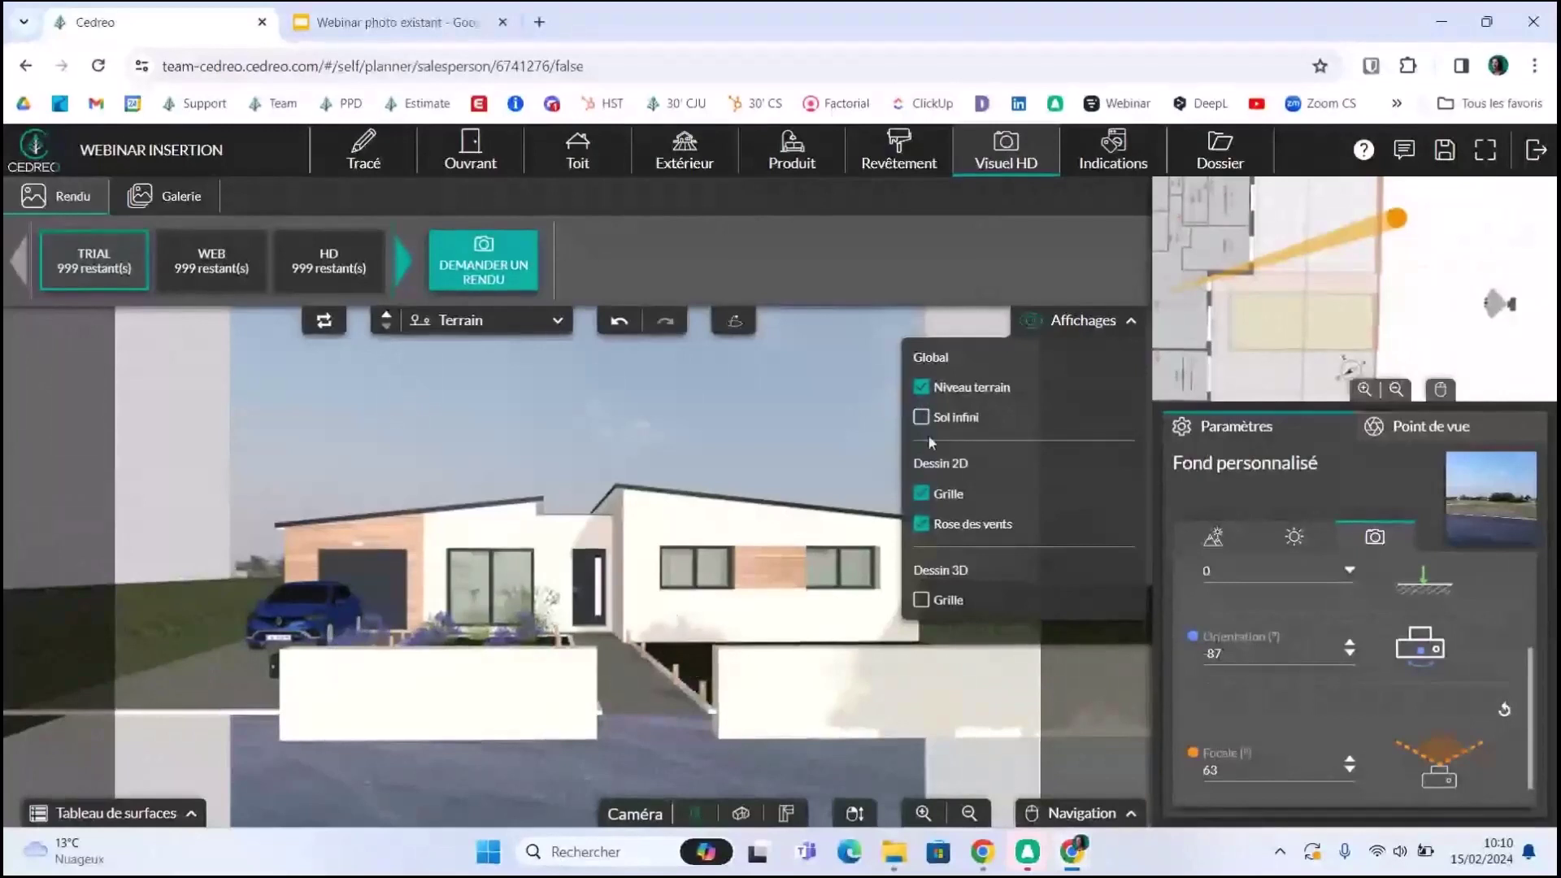
left_click(929, 393)
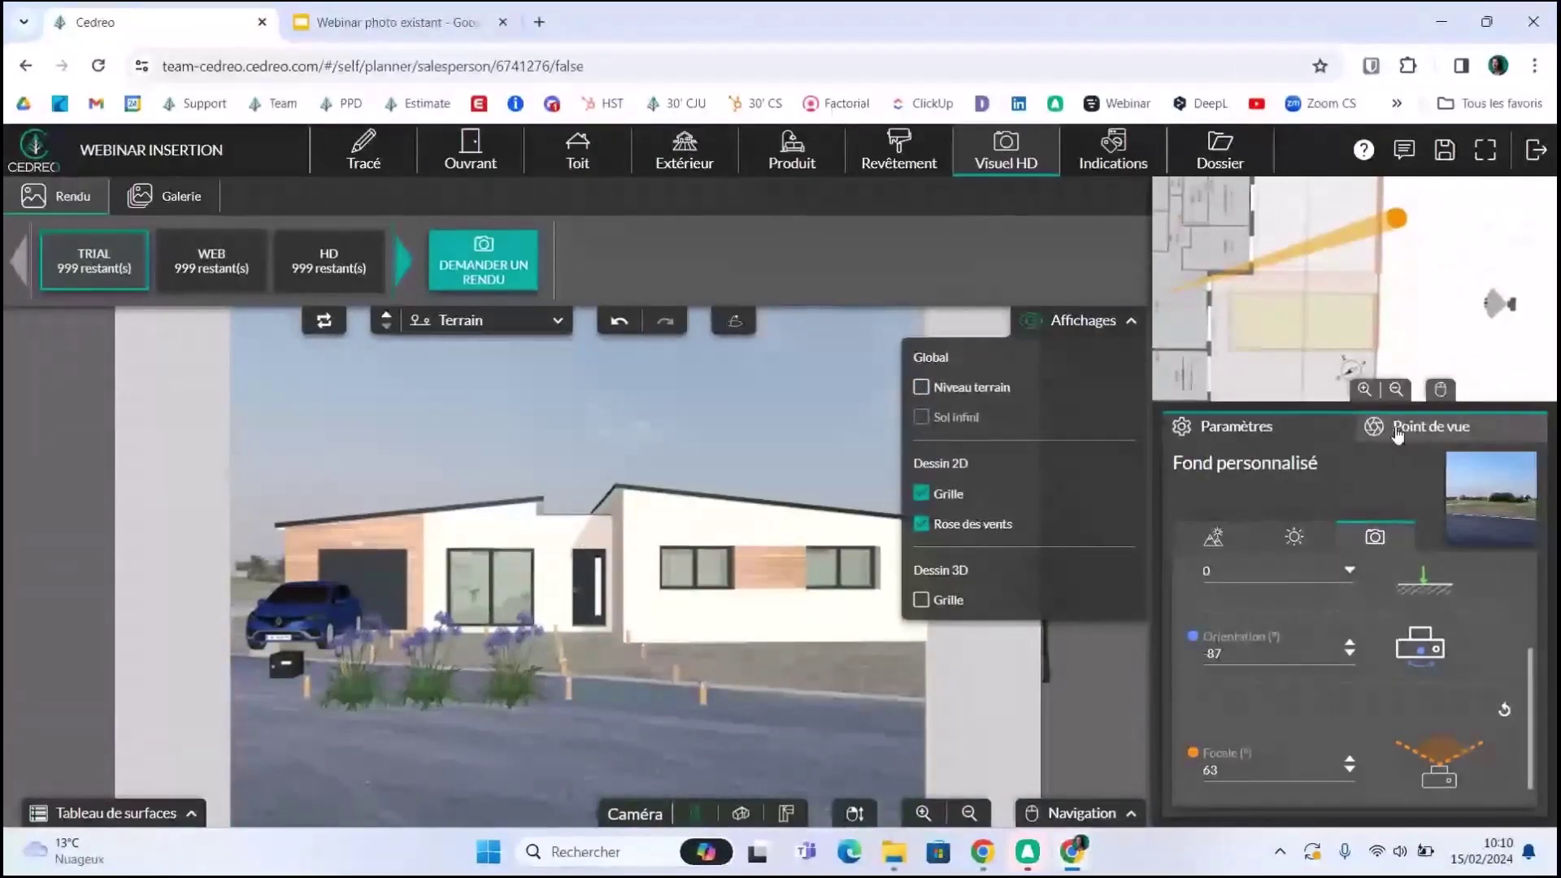
- Enlarge the custom background photo behind the house until it fills the full width of the render frame
left_click(1216, 535)
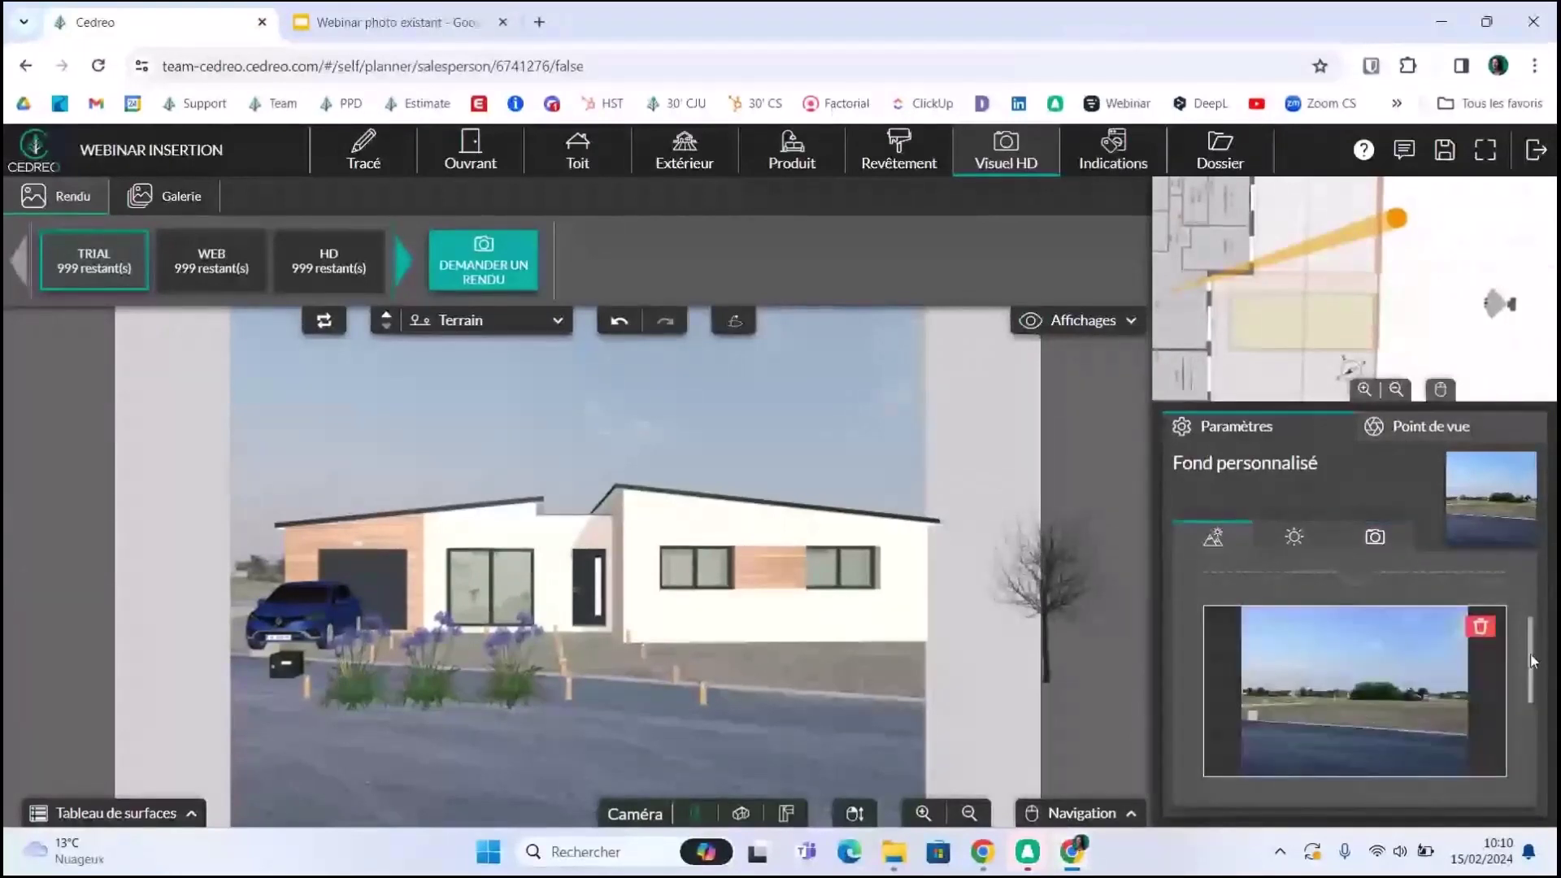
scroll(1382, 650, "down", 1)
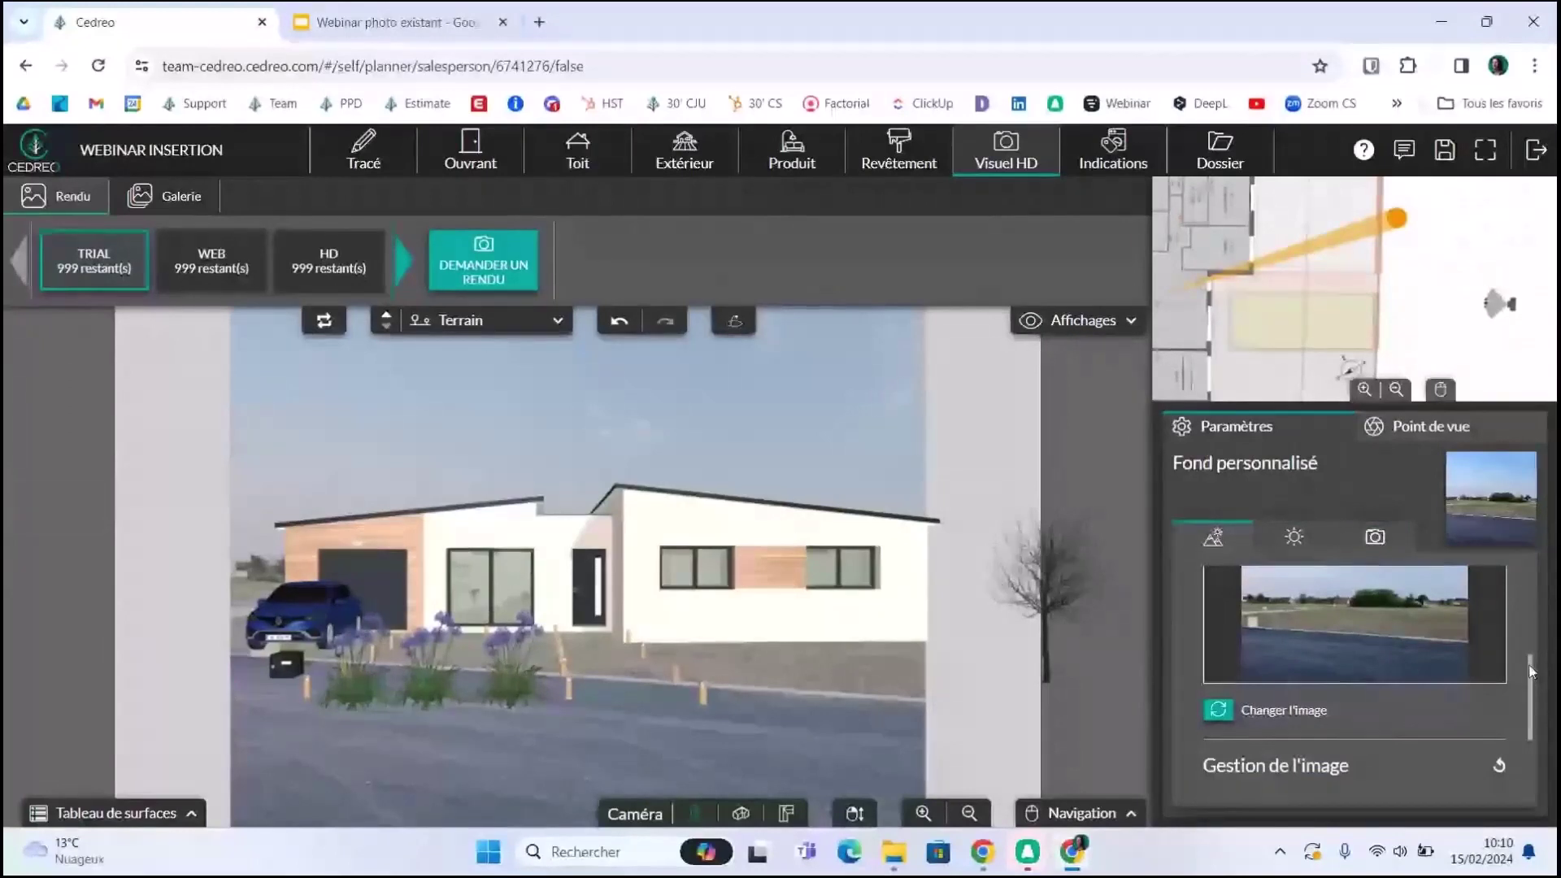
scroll(1306, 744, "down", 2)
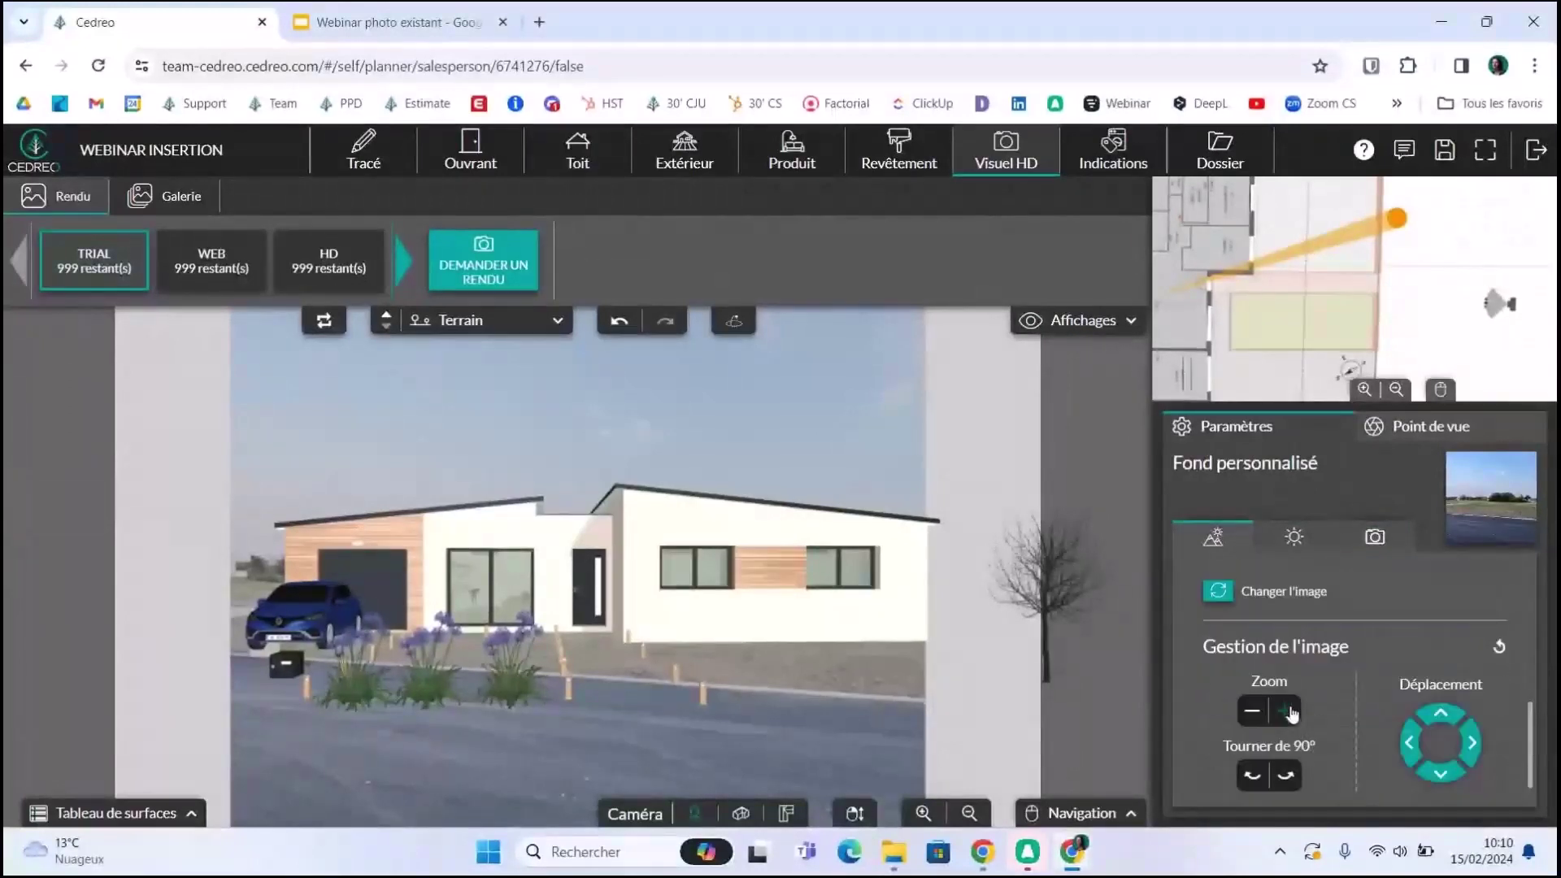
left_click(1285, 711)
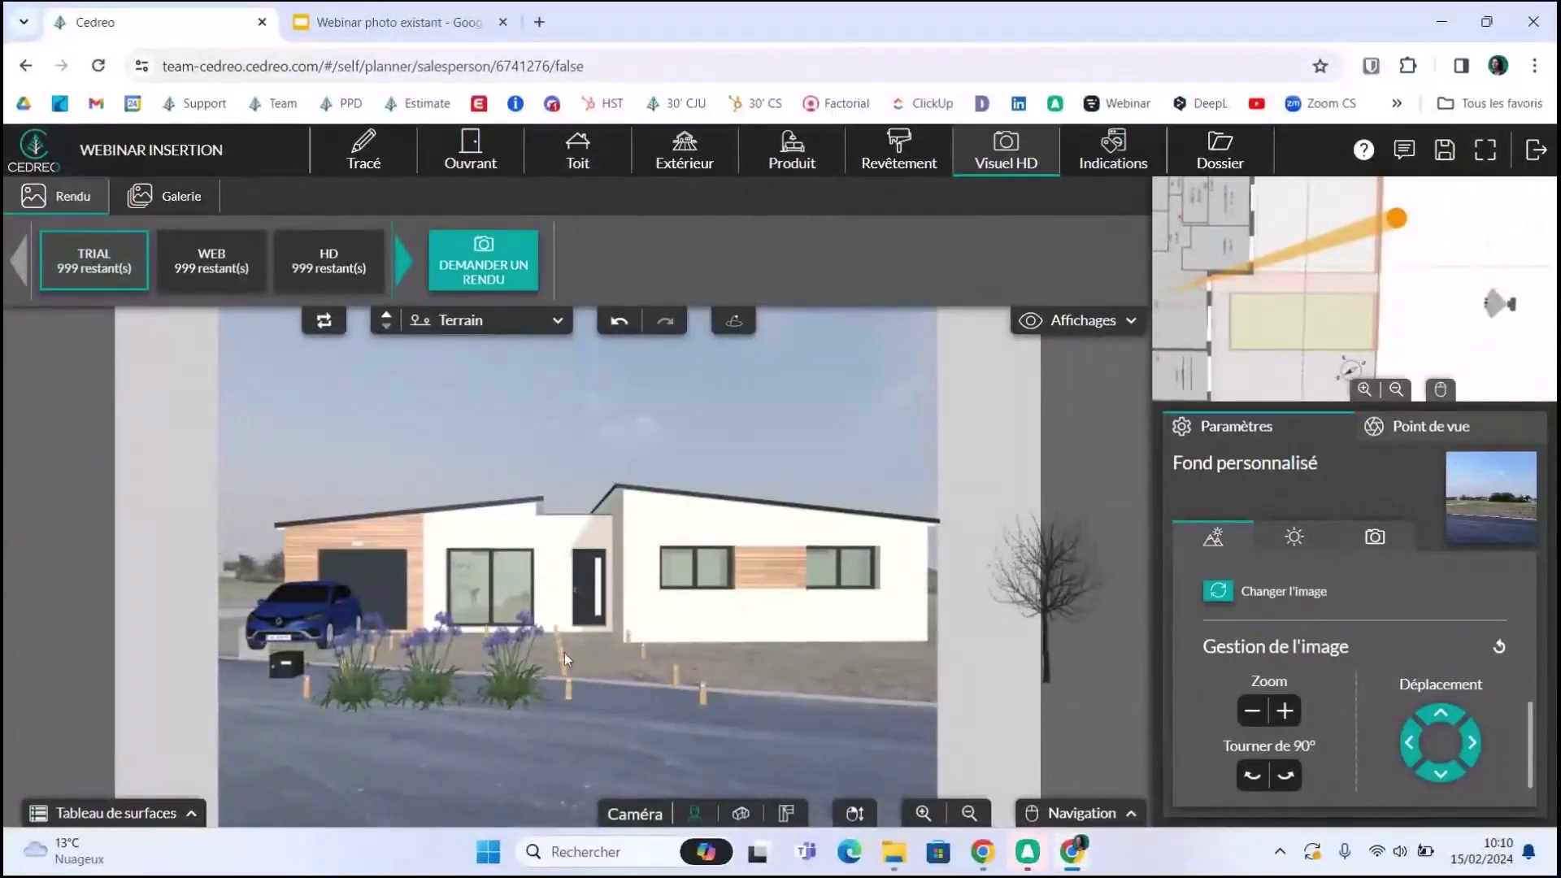
left_click(1290, 713)
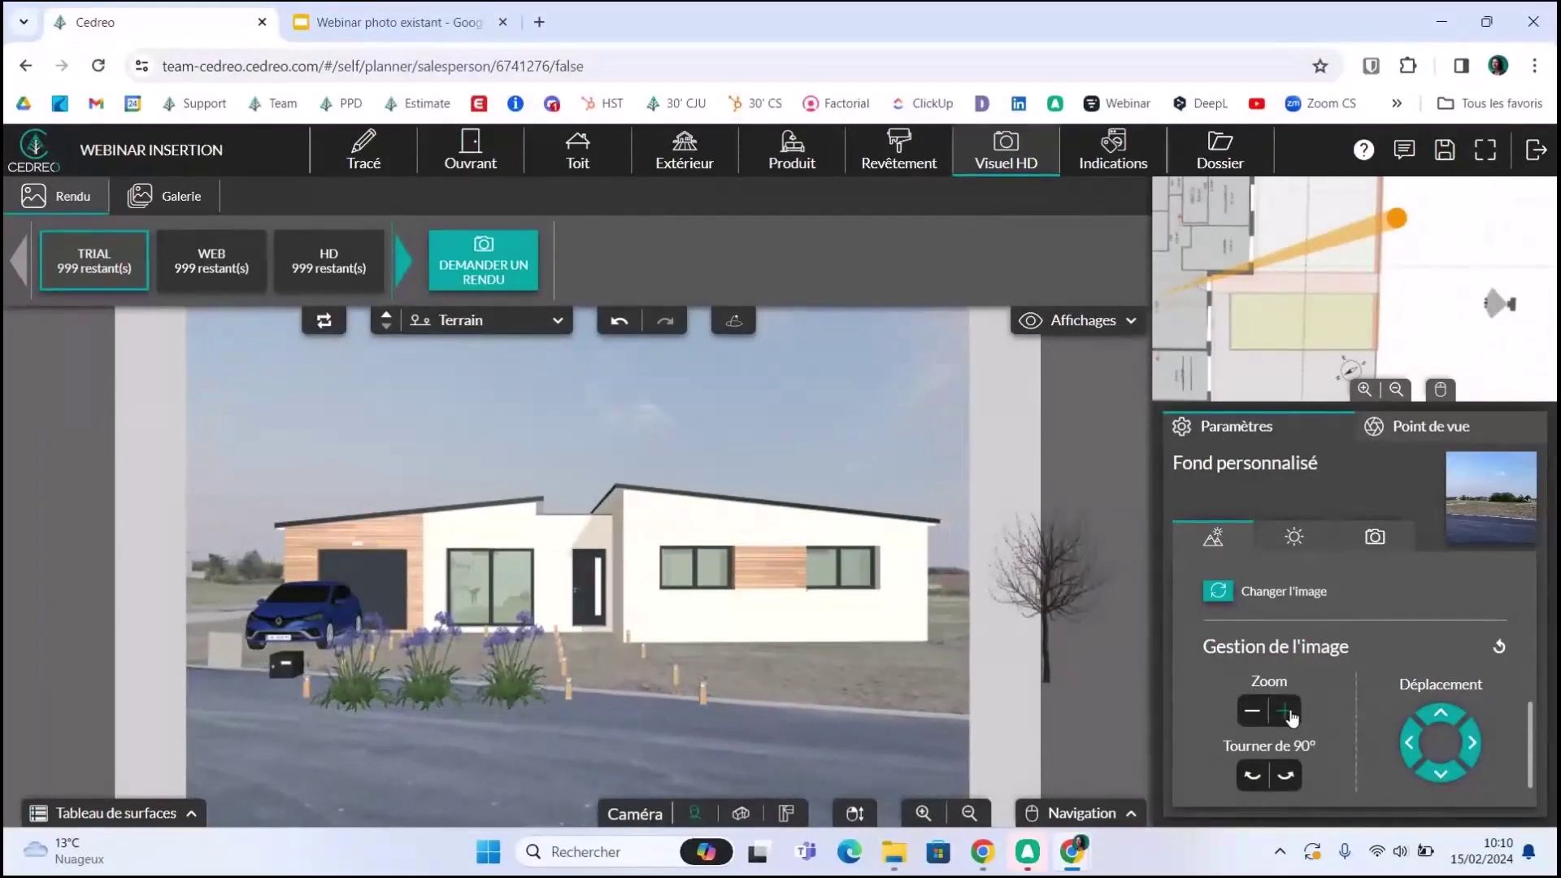
left_click(1289, 712)
left_click(1290, 712)
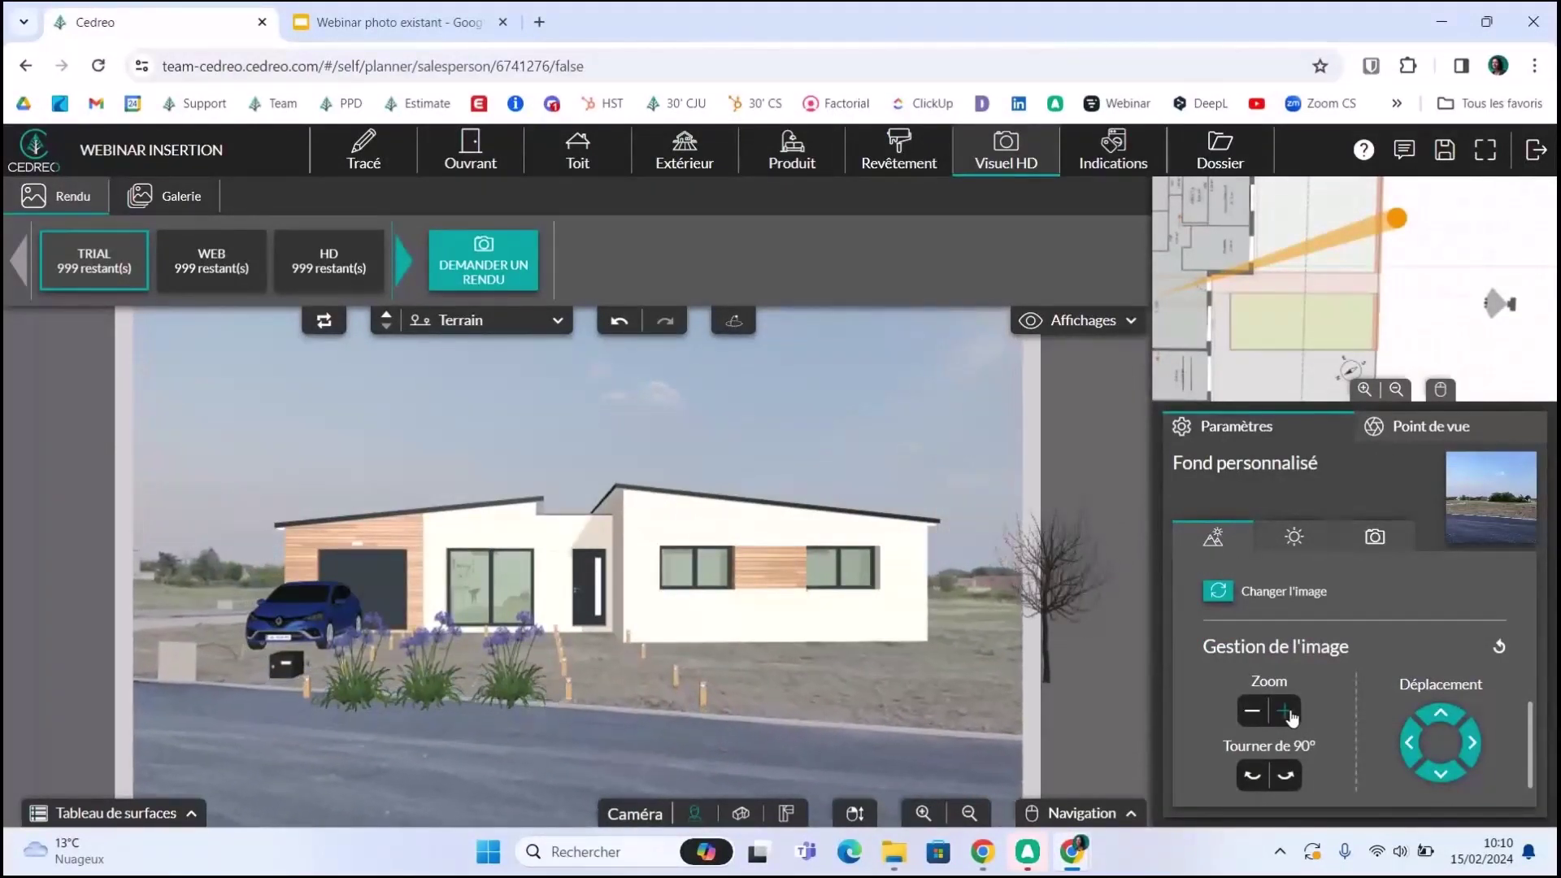
left_click(1290, 713)
left_click(1290, 713)
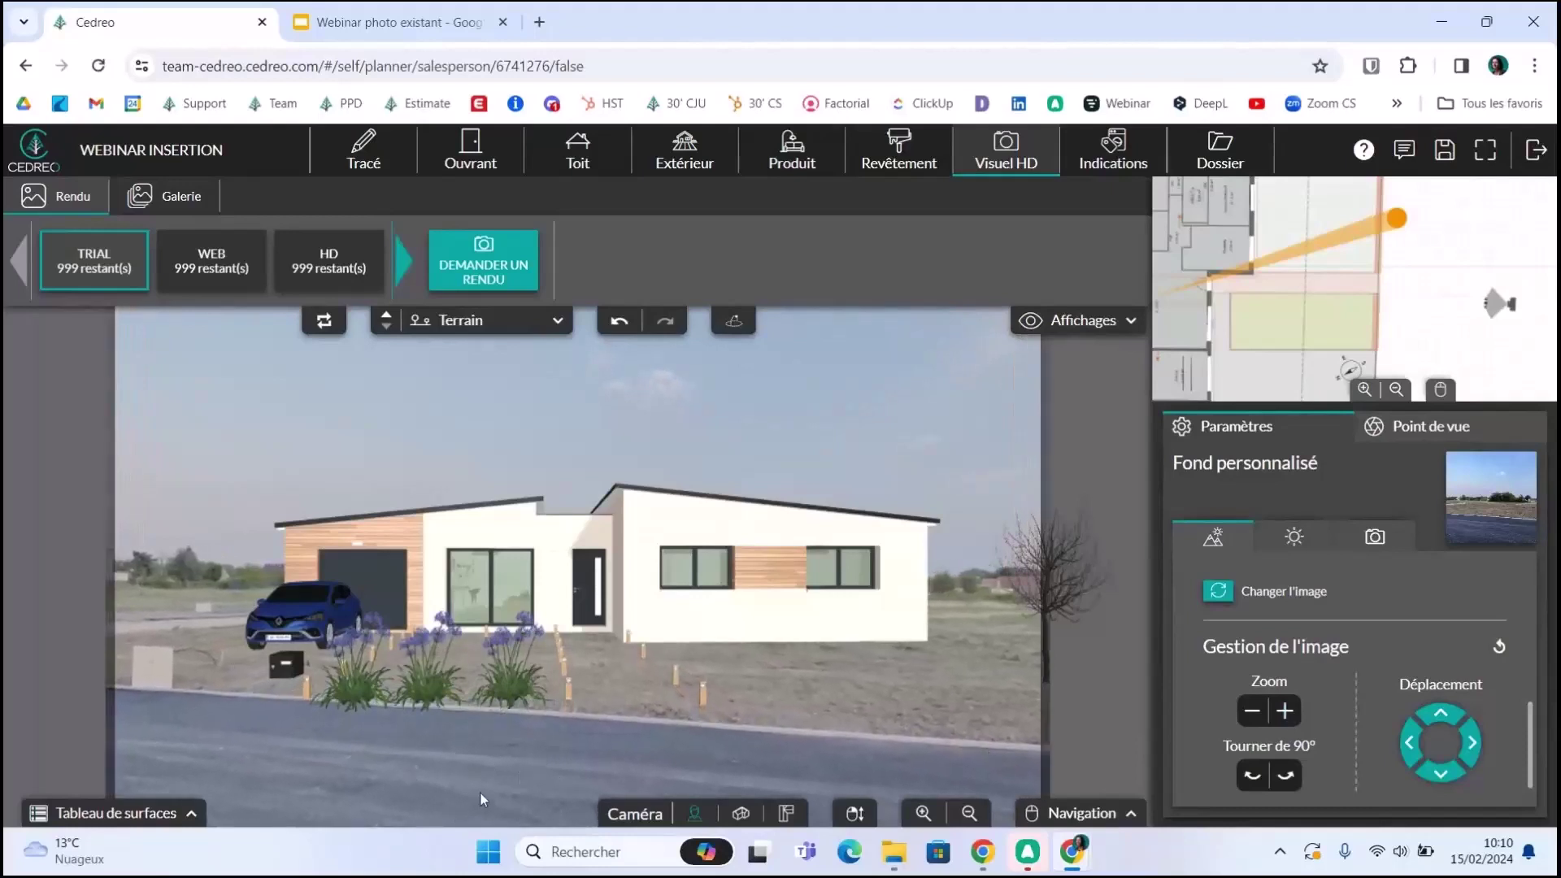
left_click(1285, 712)
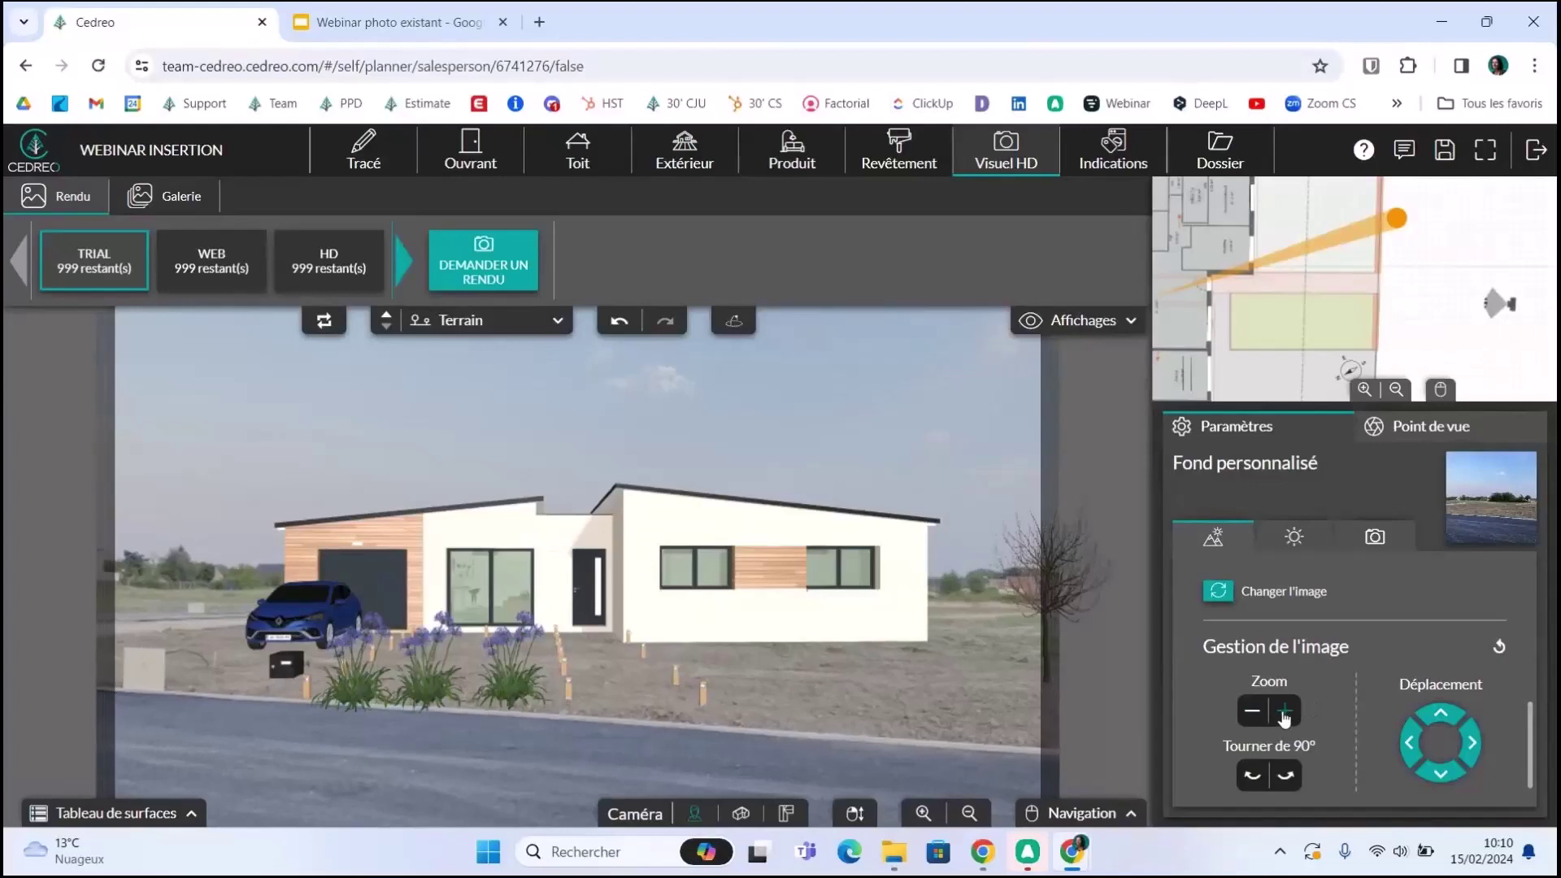
left_click(1285, 713)
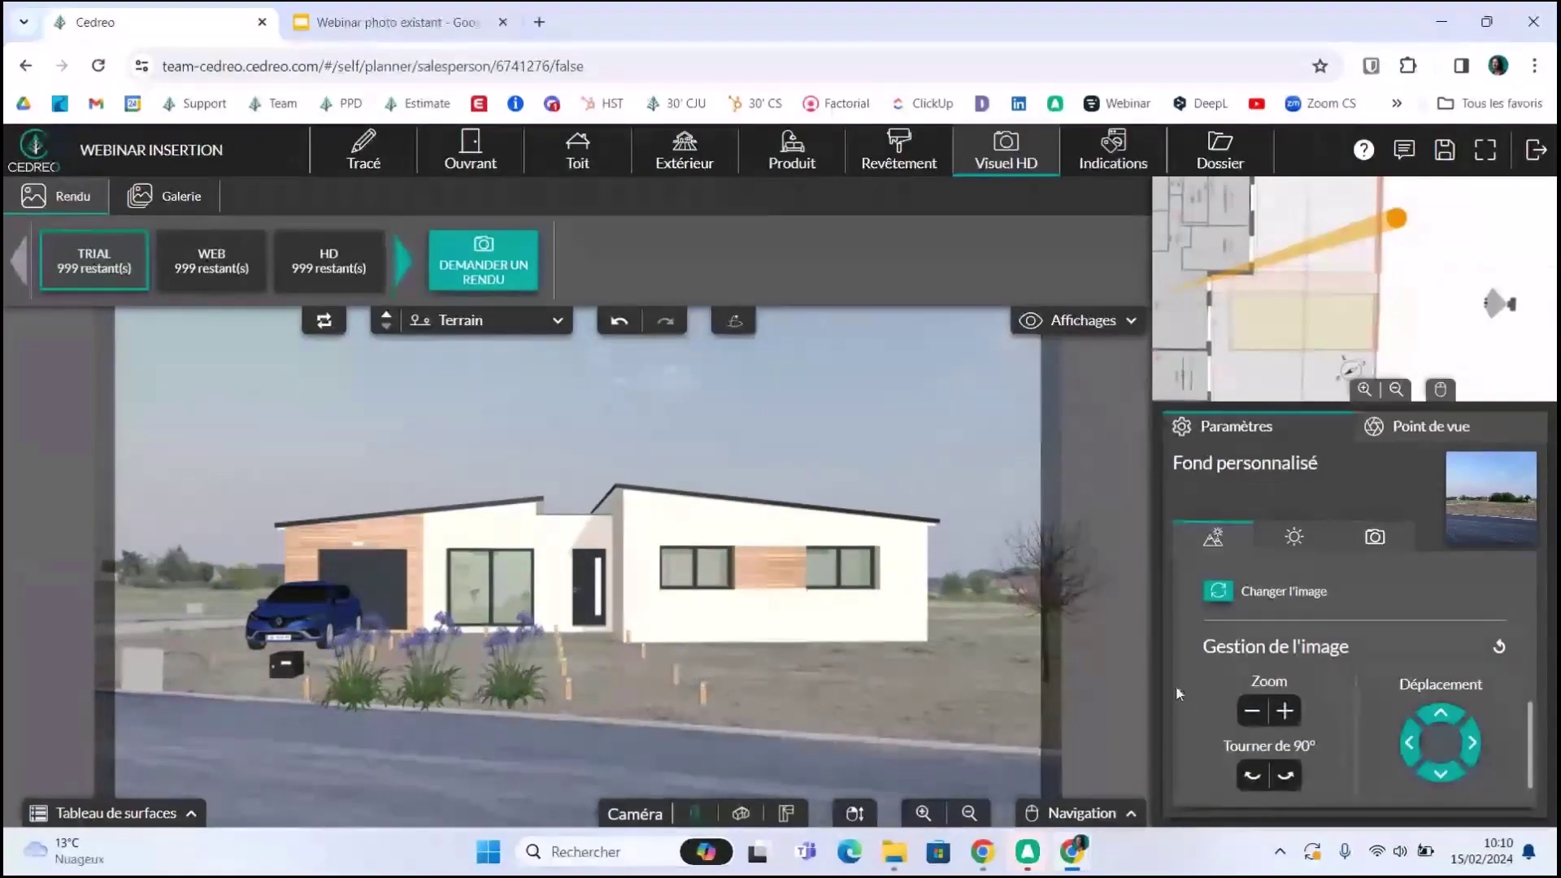
- Try slightly larger and smaller zoom levels for the custom background photo to compare its scale with the house
left_click(1285, 713)
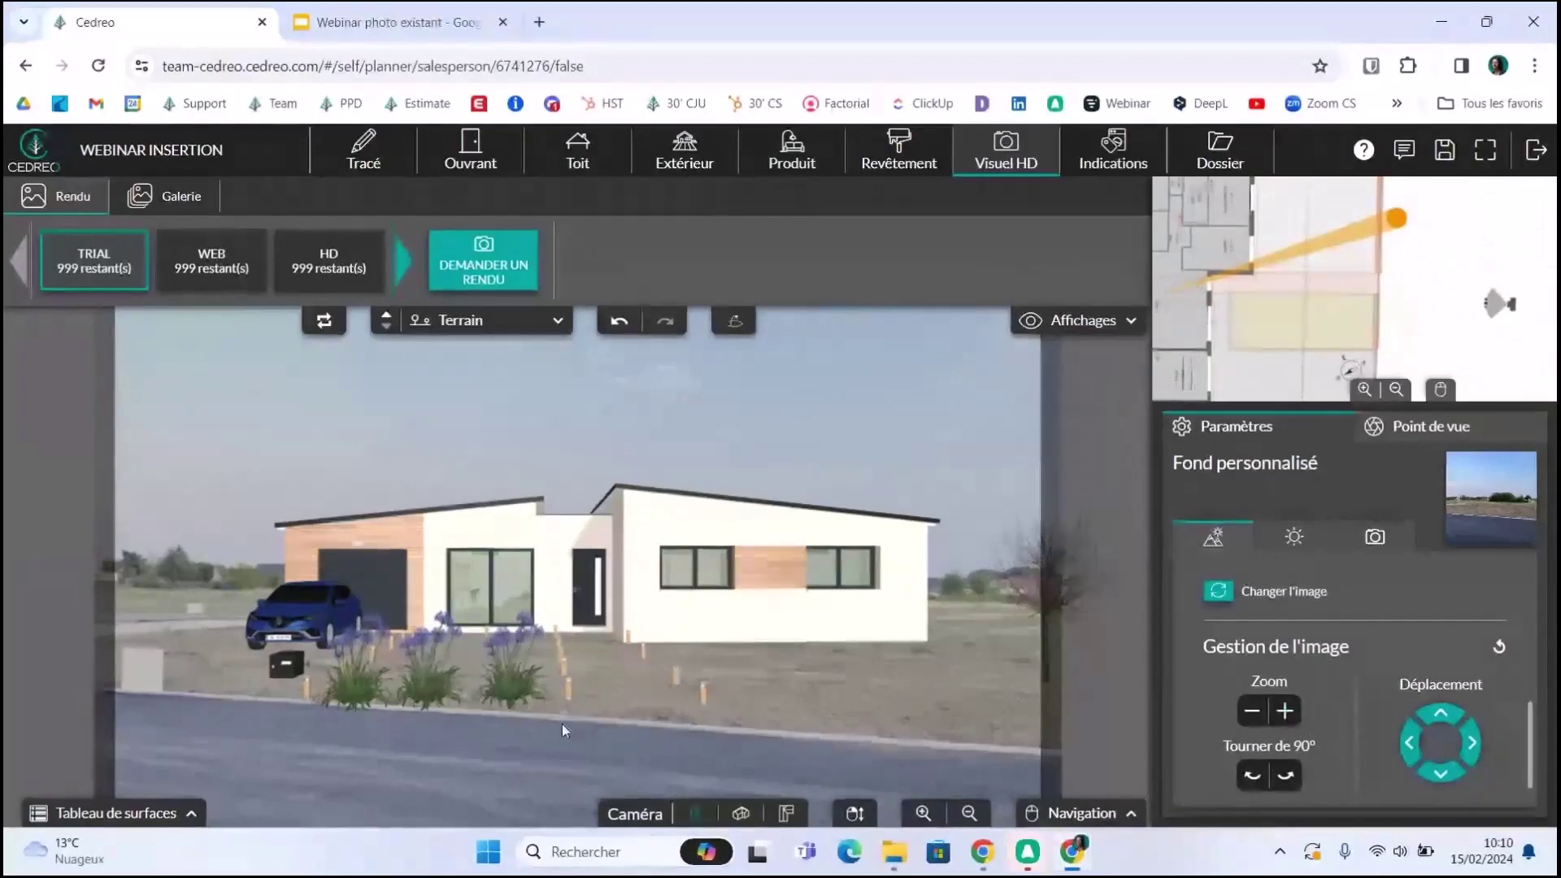
left_click(1253, 712)
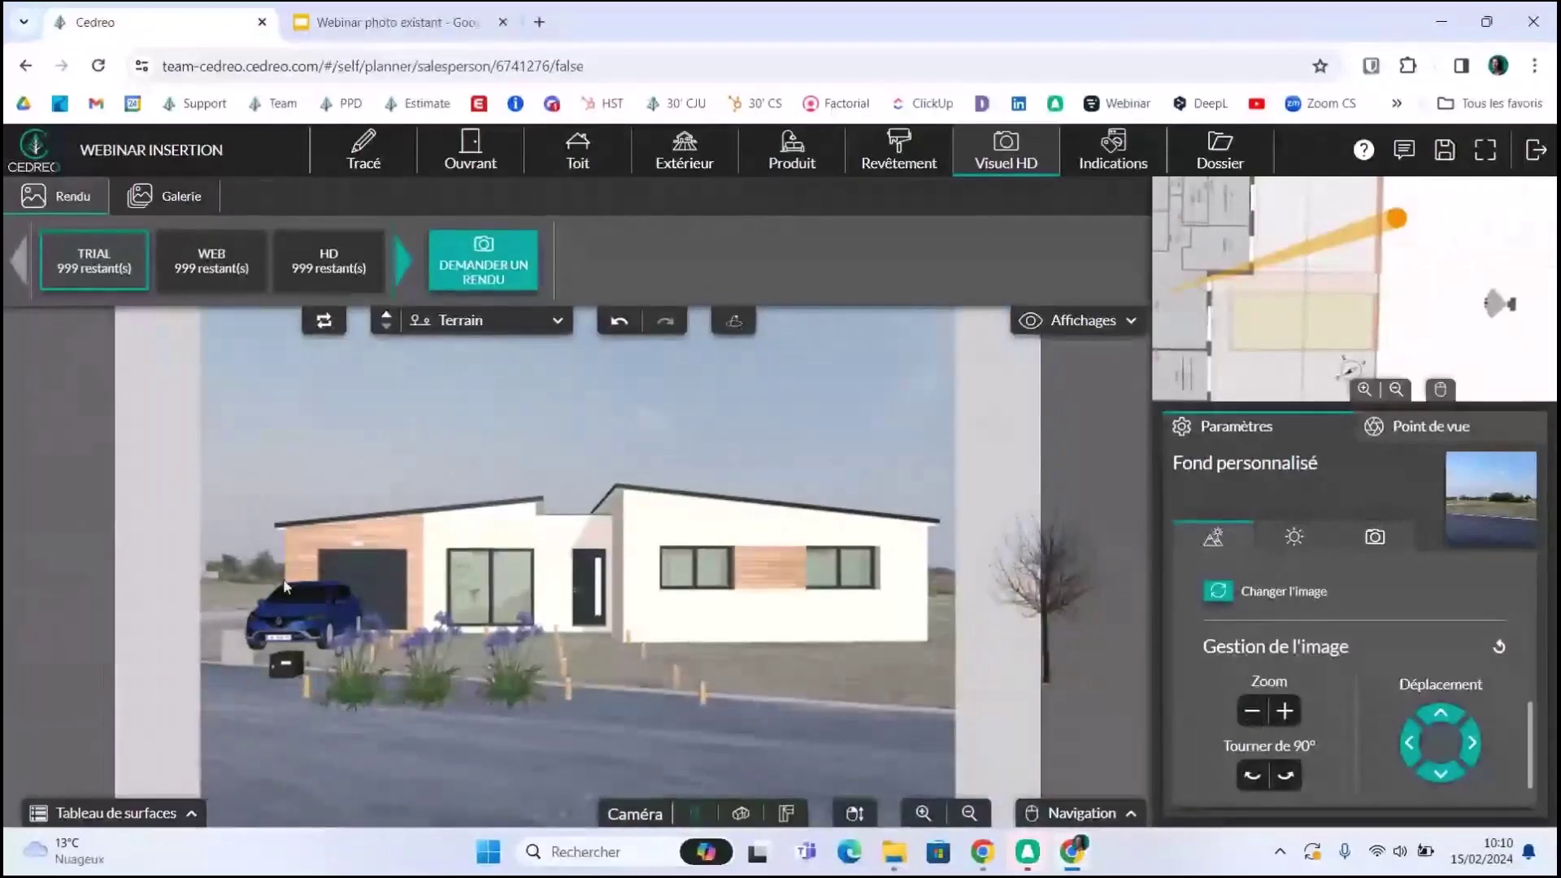
left_click(1286, 712)
left_click(1286, 712)
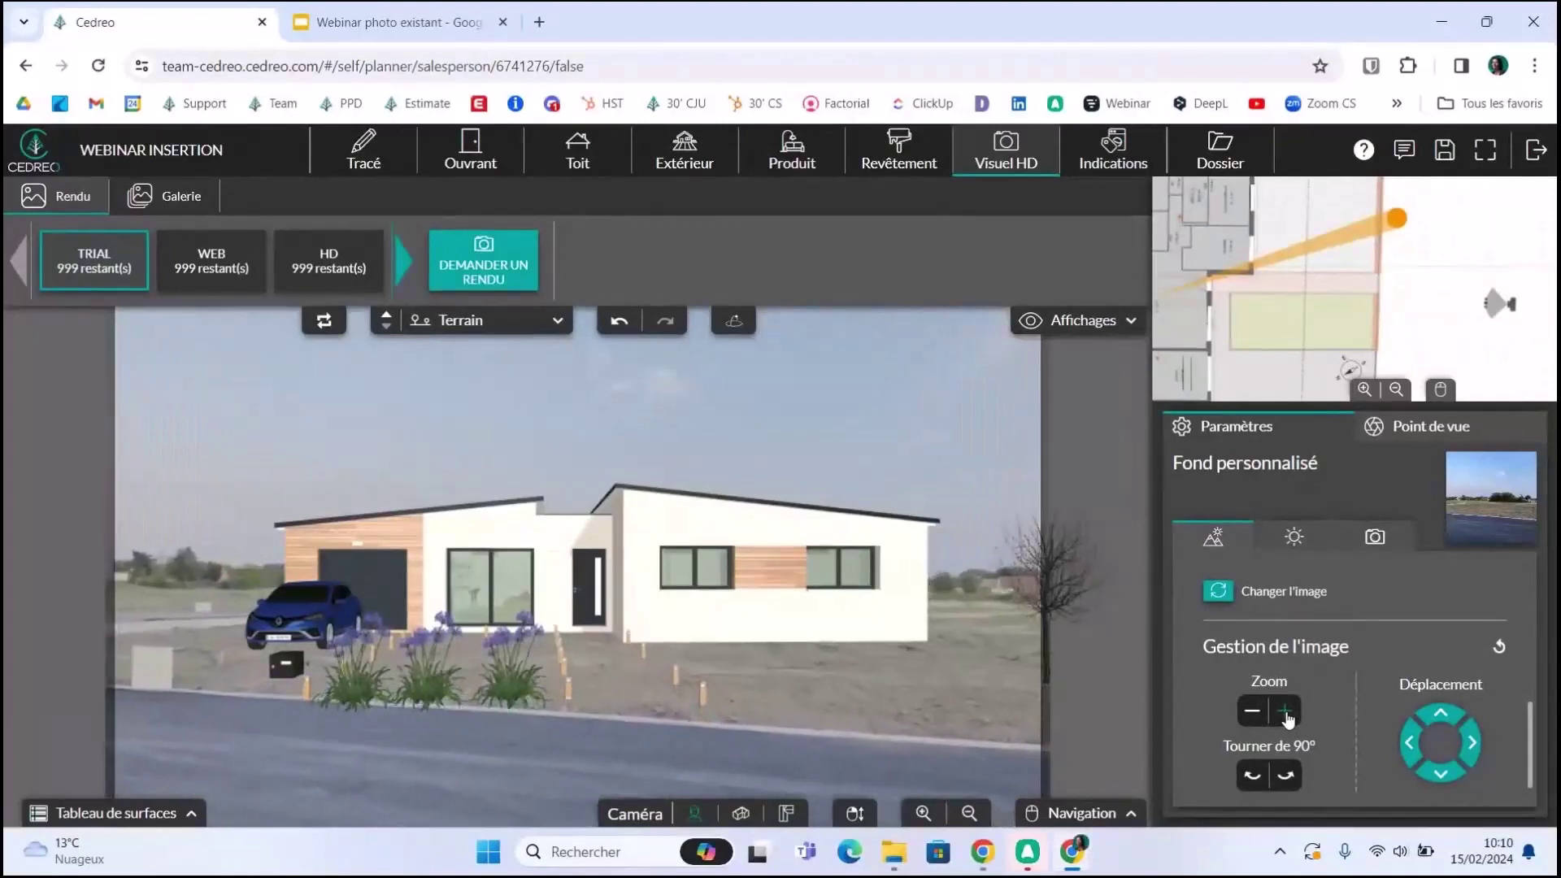
left_click(1286, 712)
left_click(1286, 712)
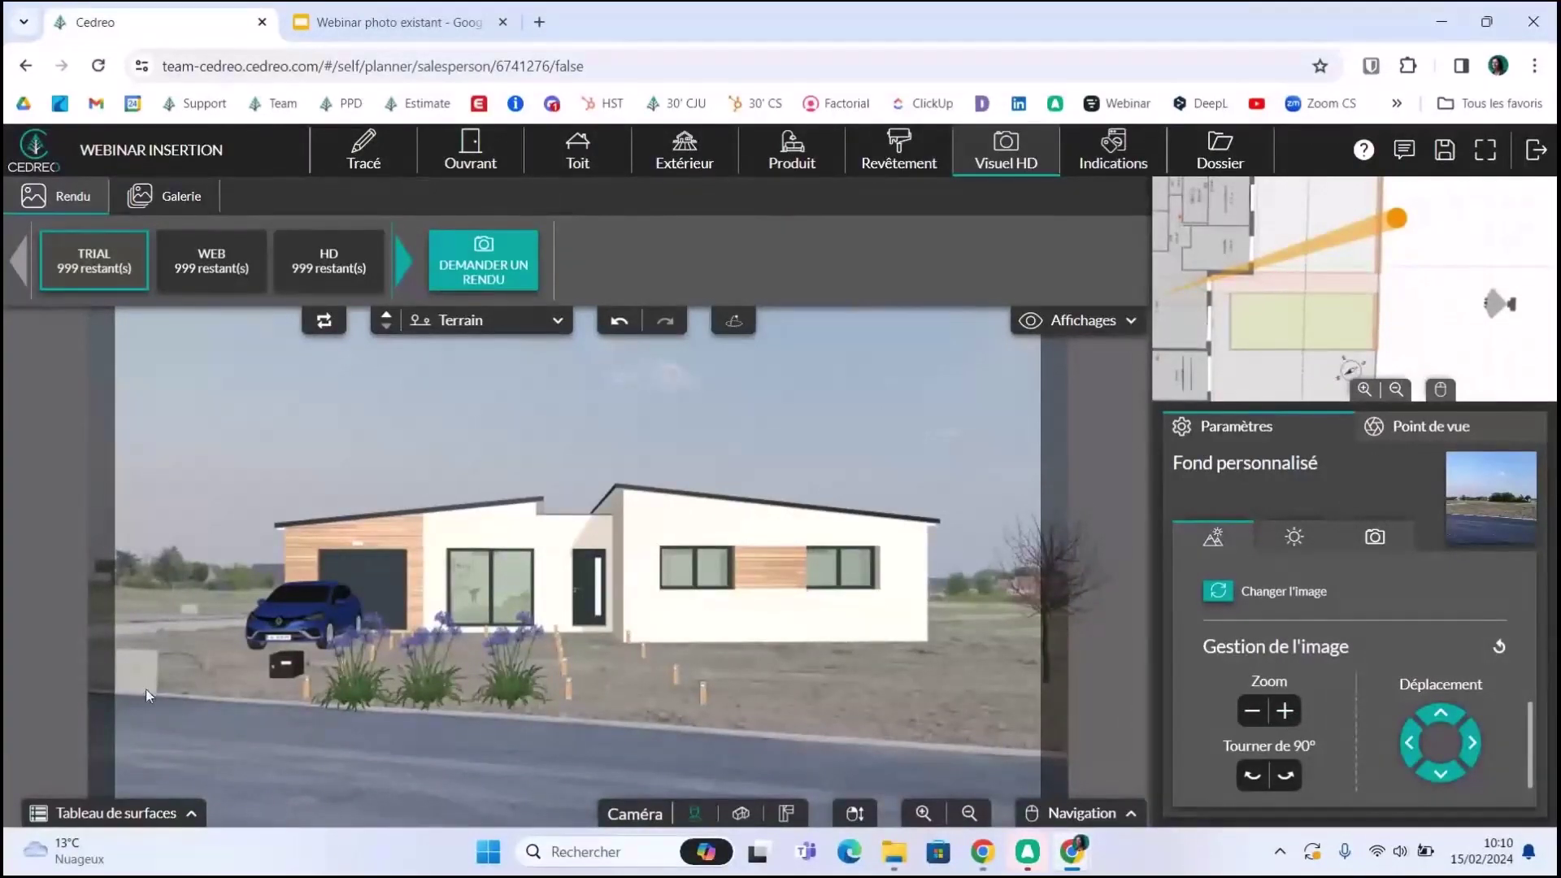
left_click(1253, 712)
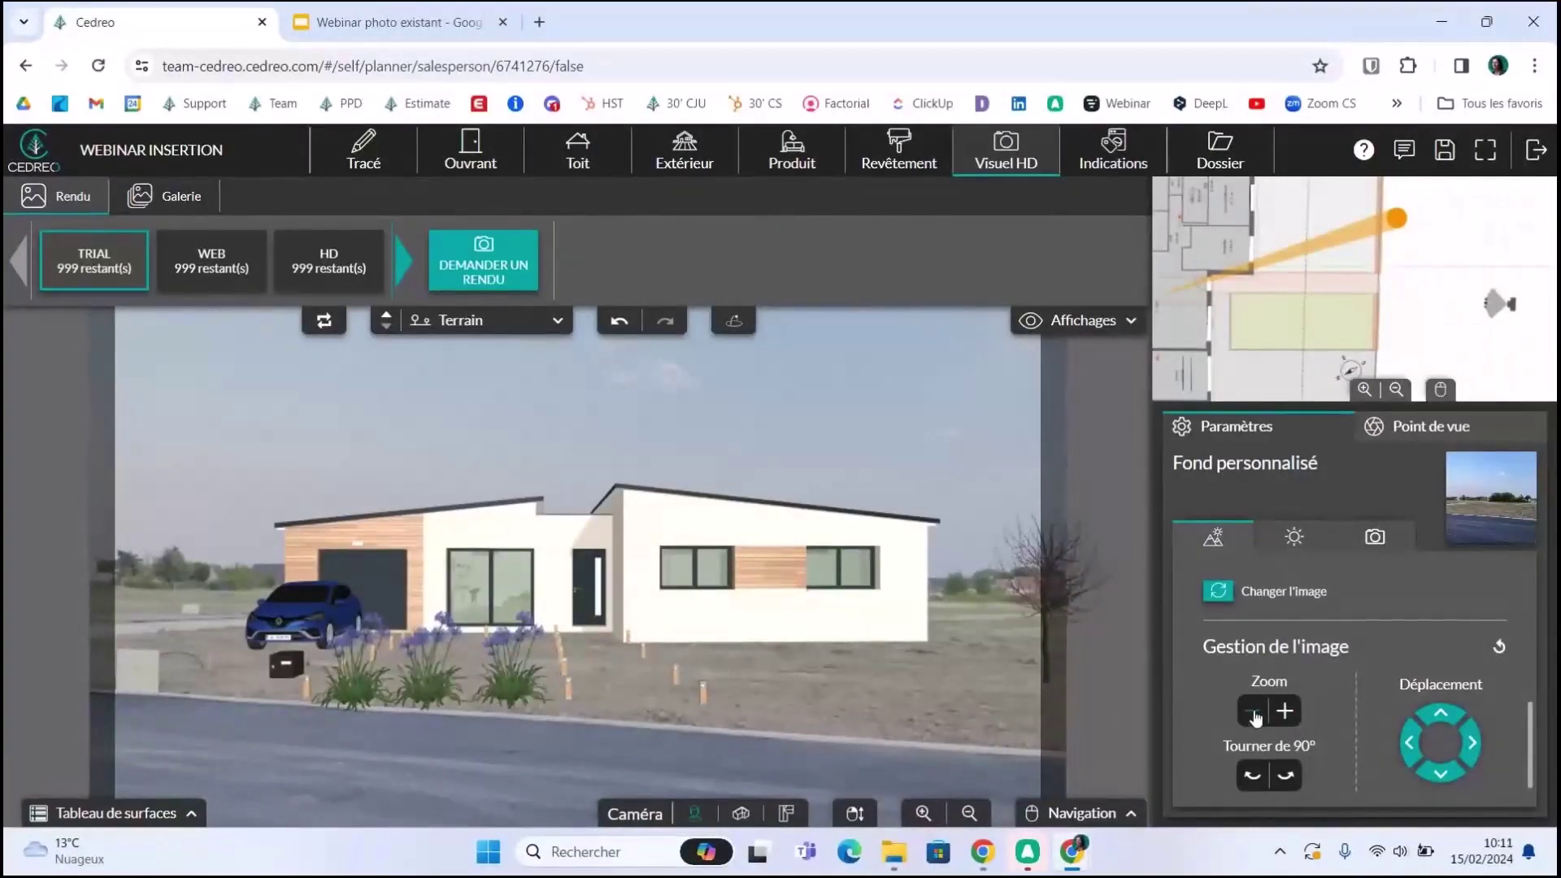
left_click(1254, 713)
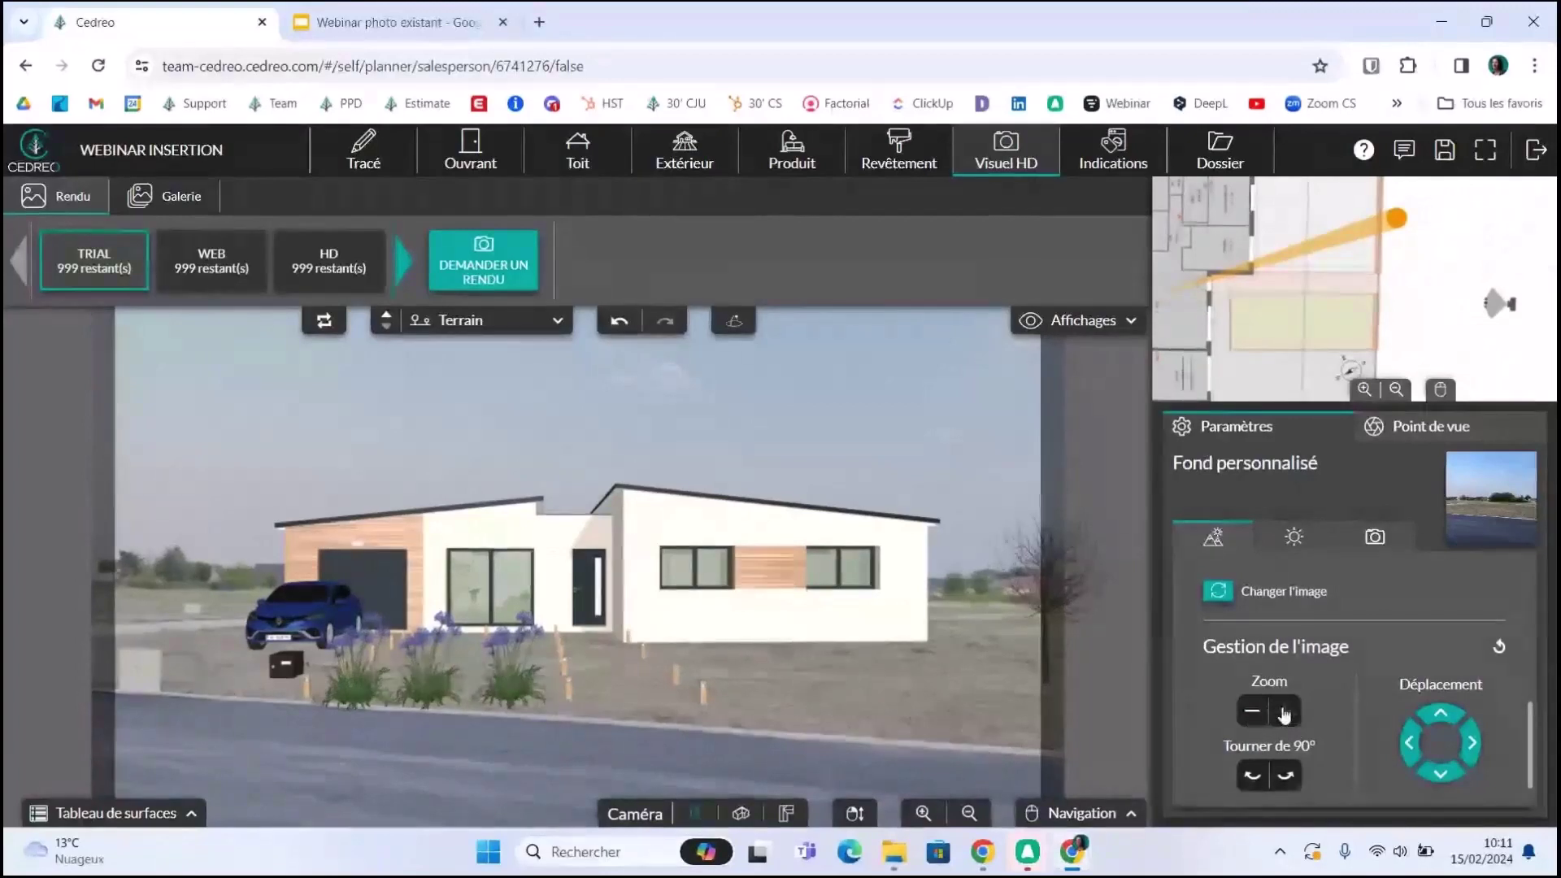
- Enlarge the custom background photo until it extends beyond both sides of the render frame
left_click(1285, 711)
left_click(1286, 711)
left_click(1286, 712)
left_click(1286, 711)
left_click(1286, 712)
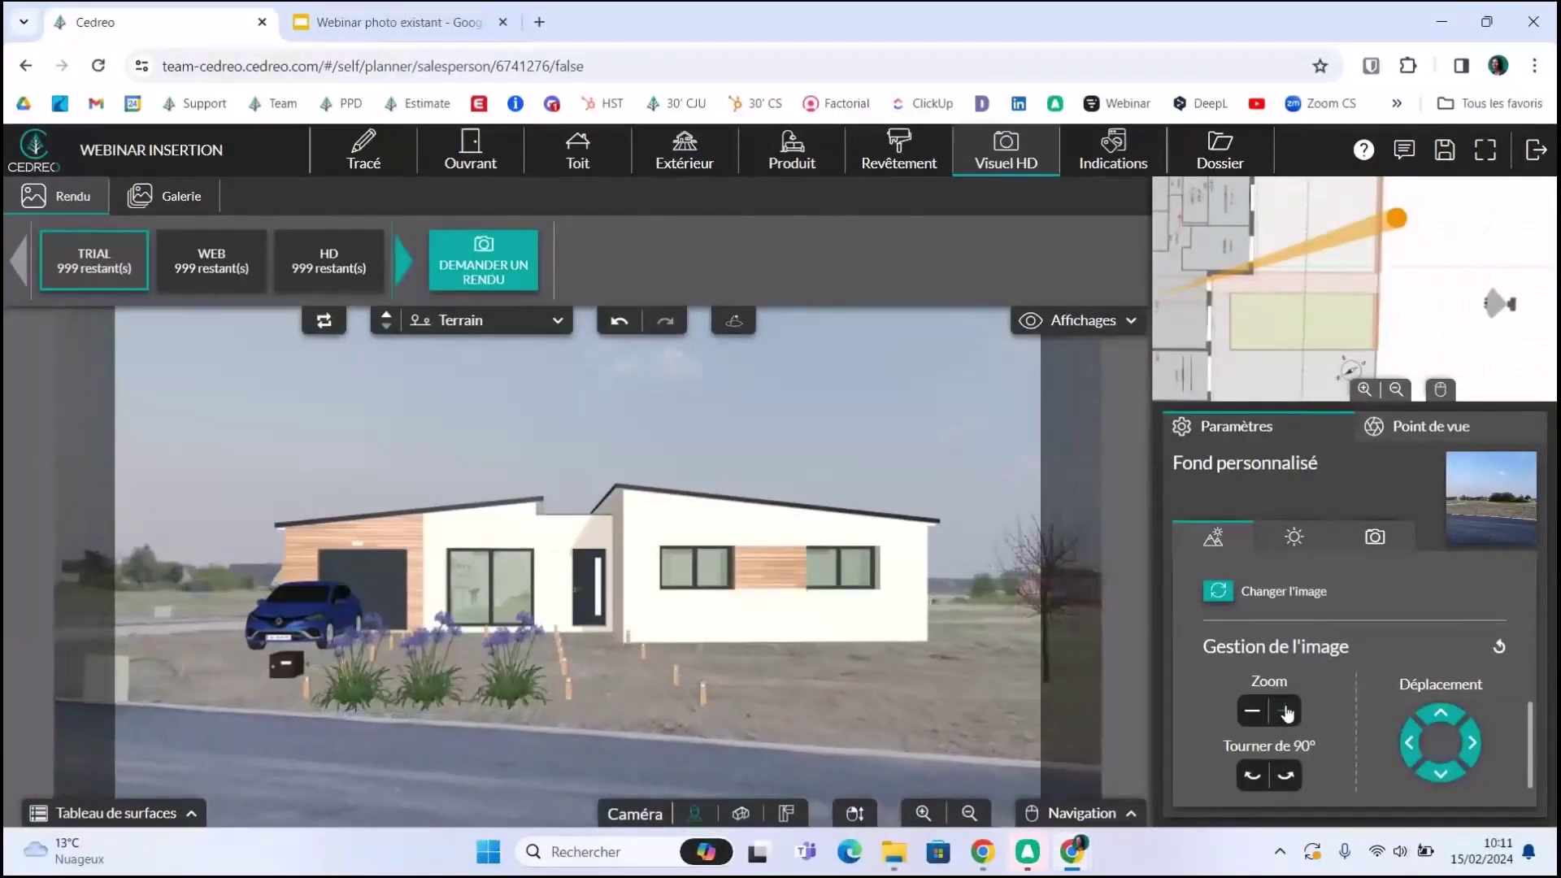
left_click(1286, 711)
left_click(1287, 712)
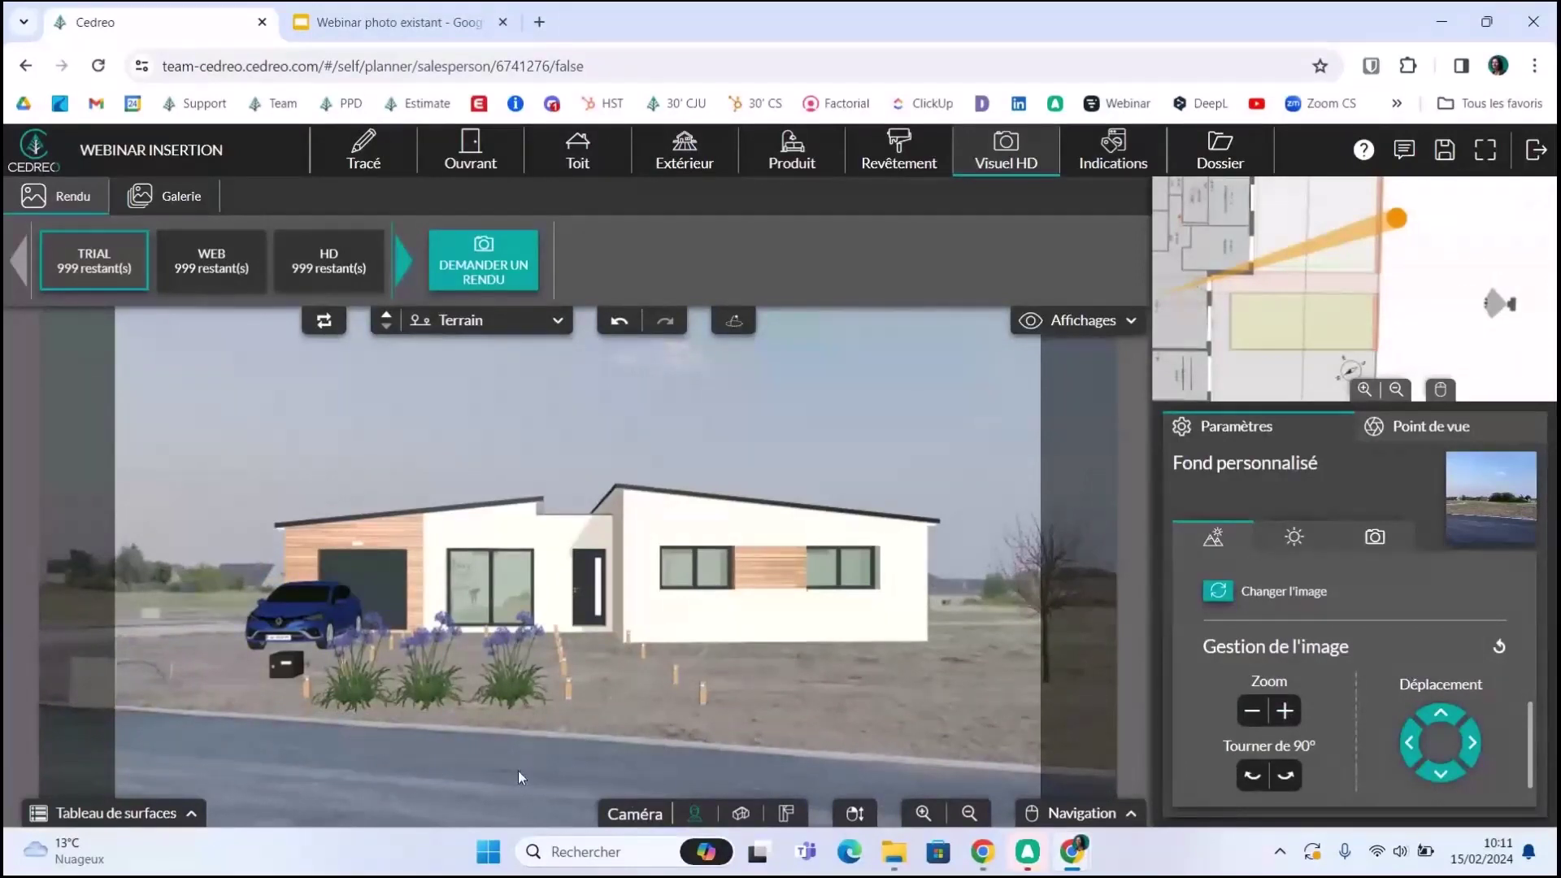
- Try shifting the background photo upward behind the house and move it back down
left_click(1285, 776)
left_click(1440, 716)
left_click(1440, 716)
left_click(1440, 716)
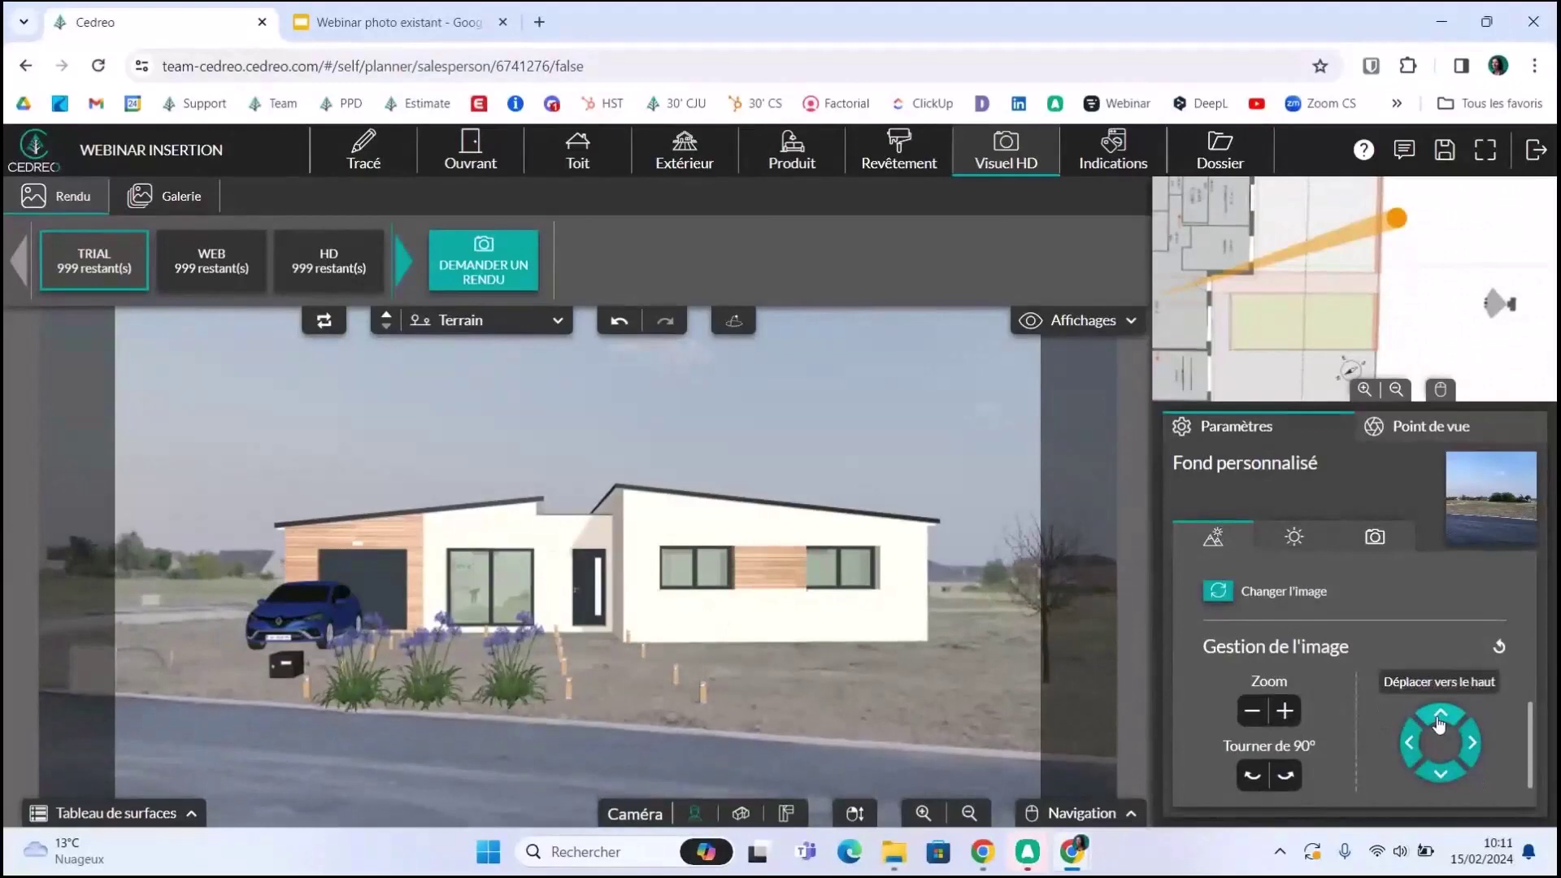
left_click(1443, 775)
left_click(1443, 775)
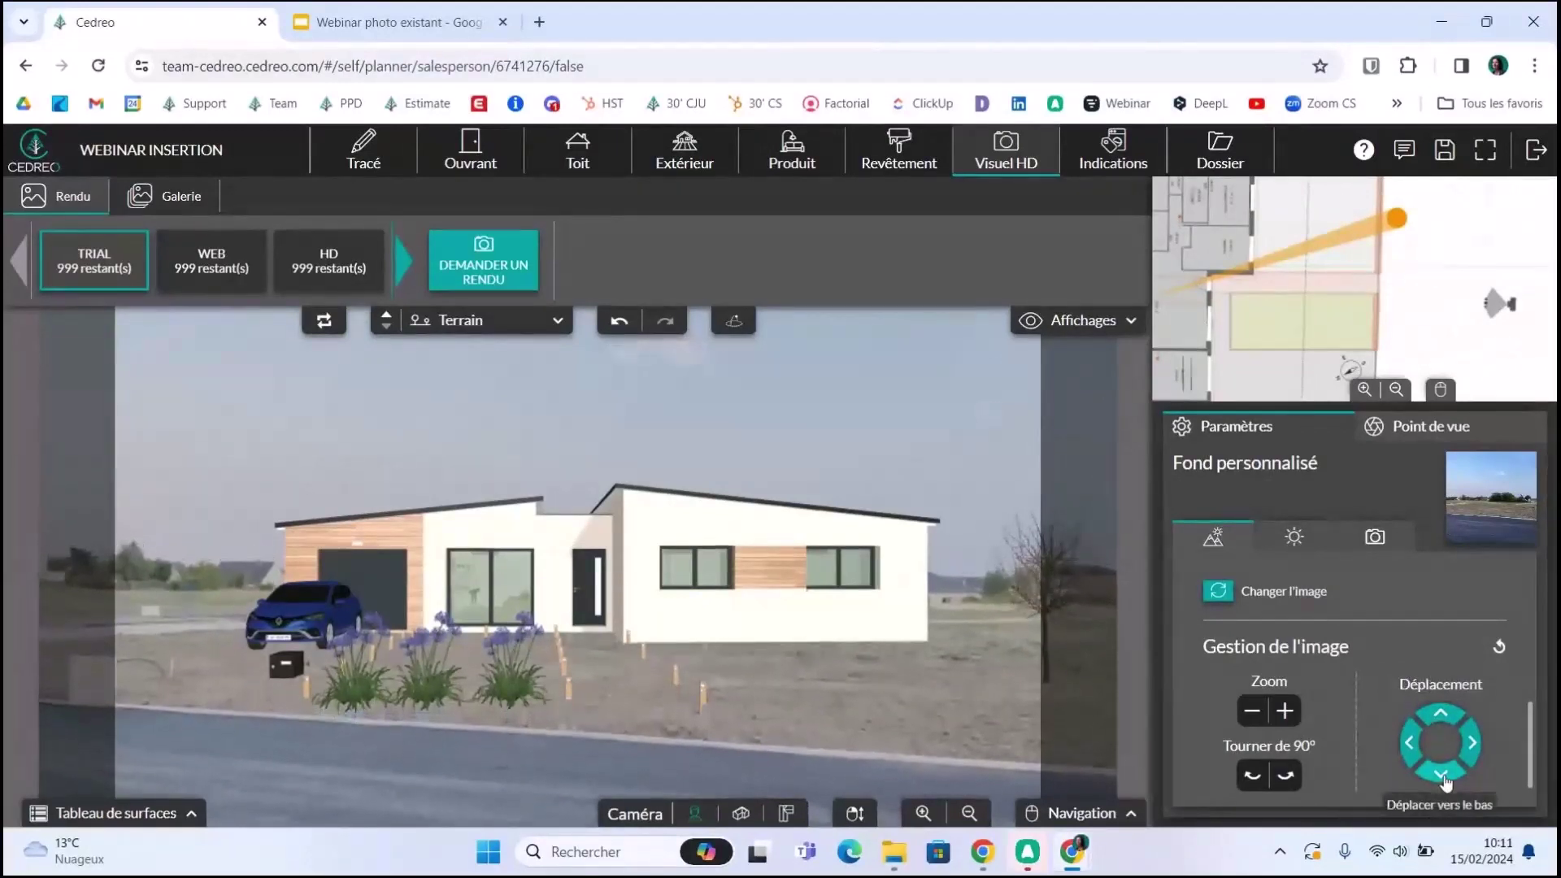
left_click(1443, 775)
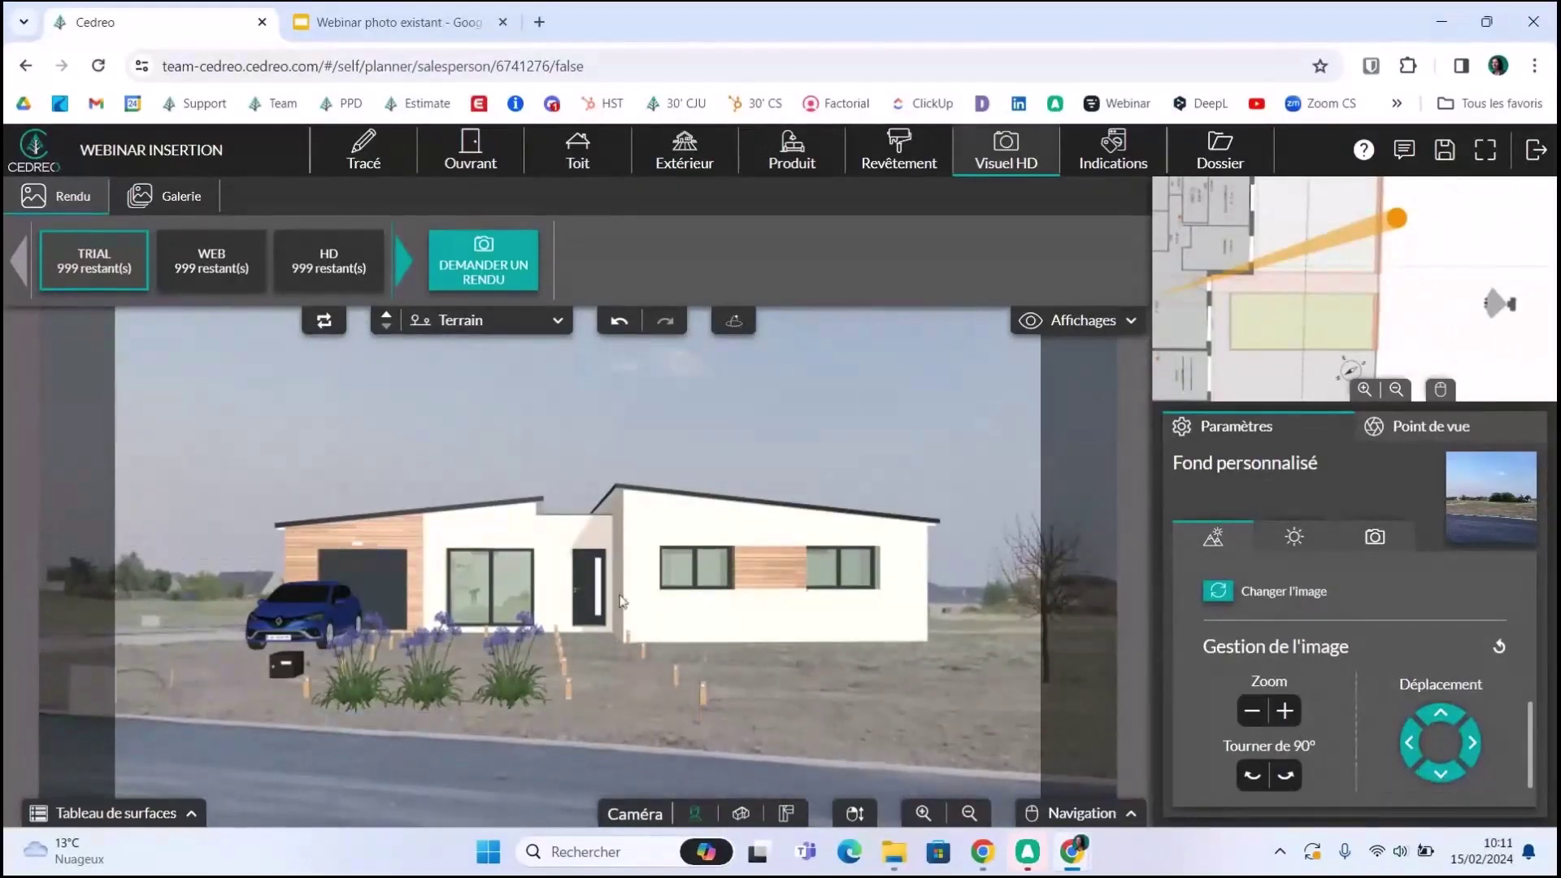
- Switch to the Google Slides presentation, review slides 4 and 5 on background settings and finishing touches, and return to Cedreo
left_click(391, 27)
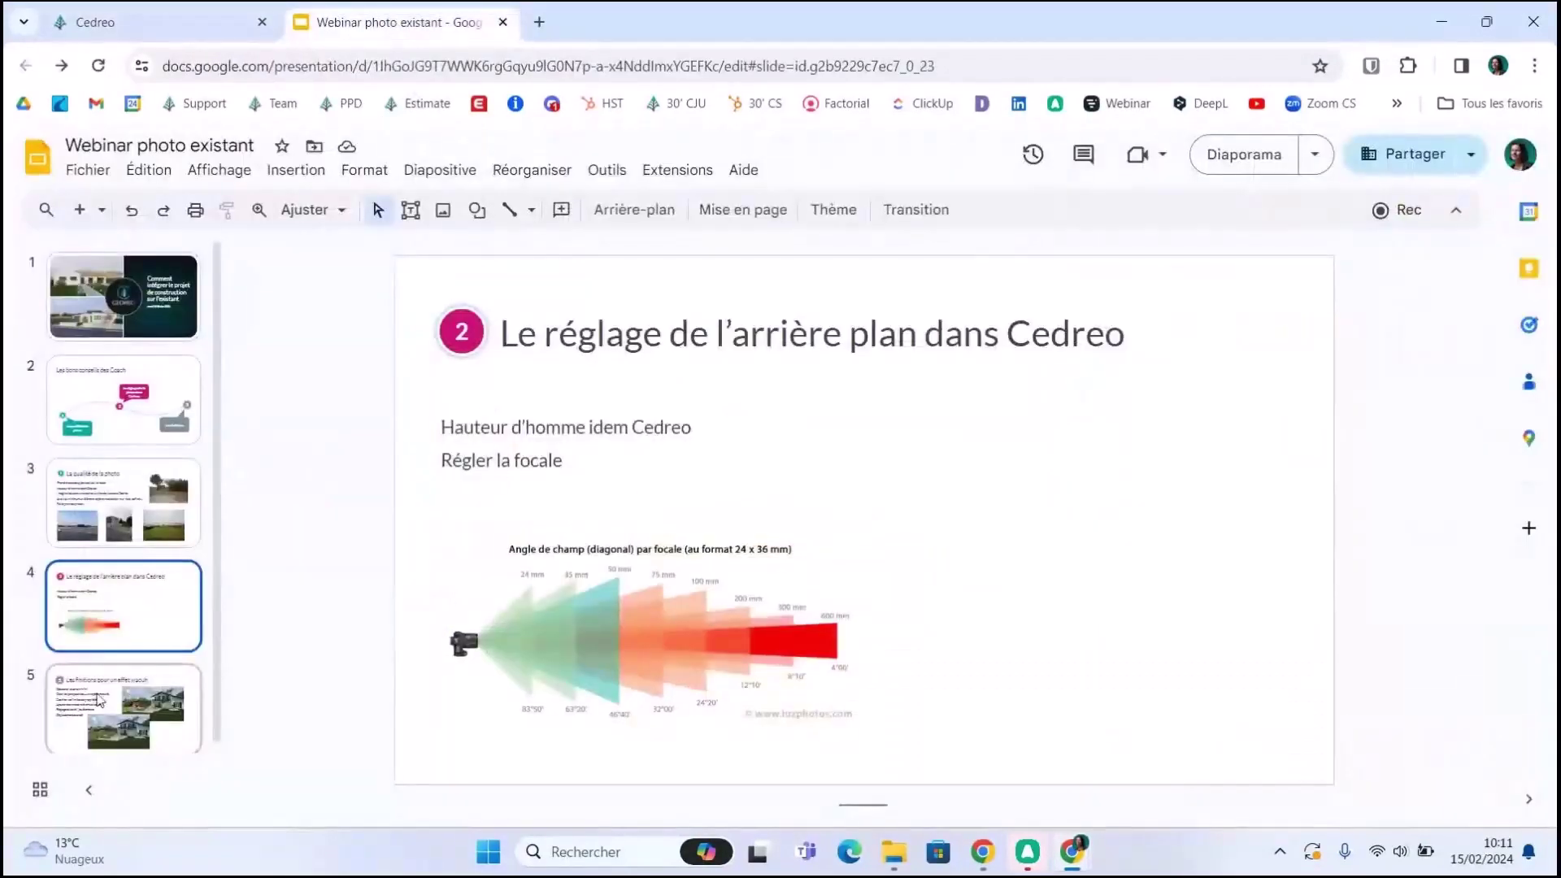
left_click(148, 689)
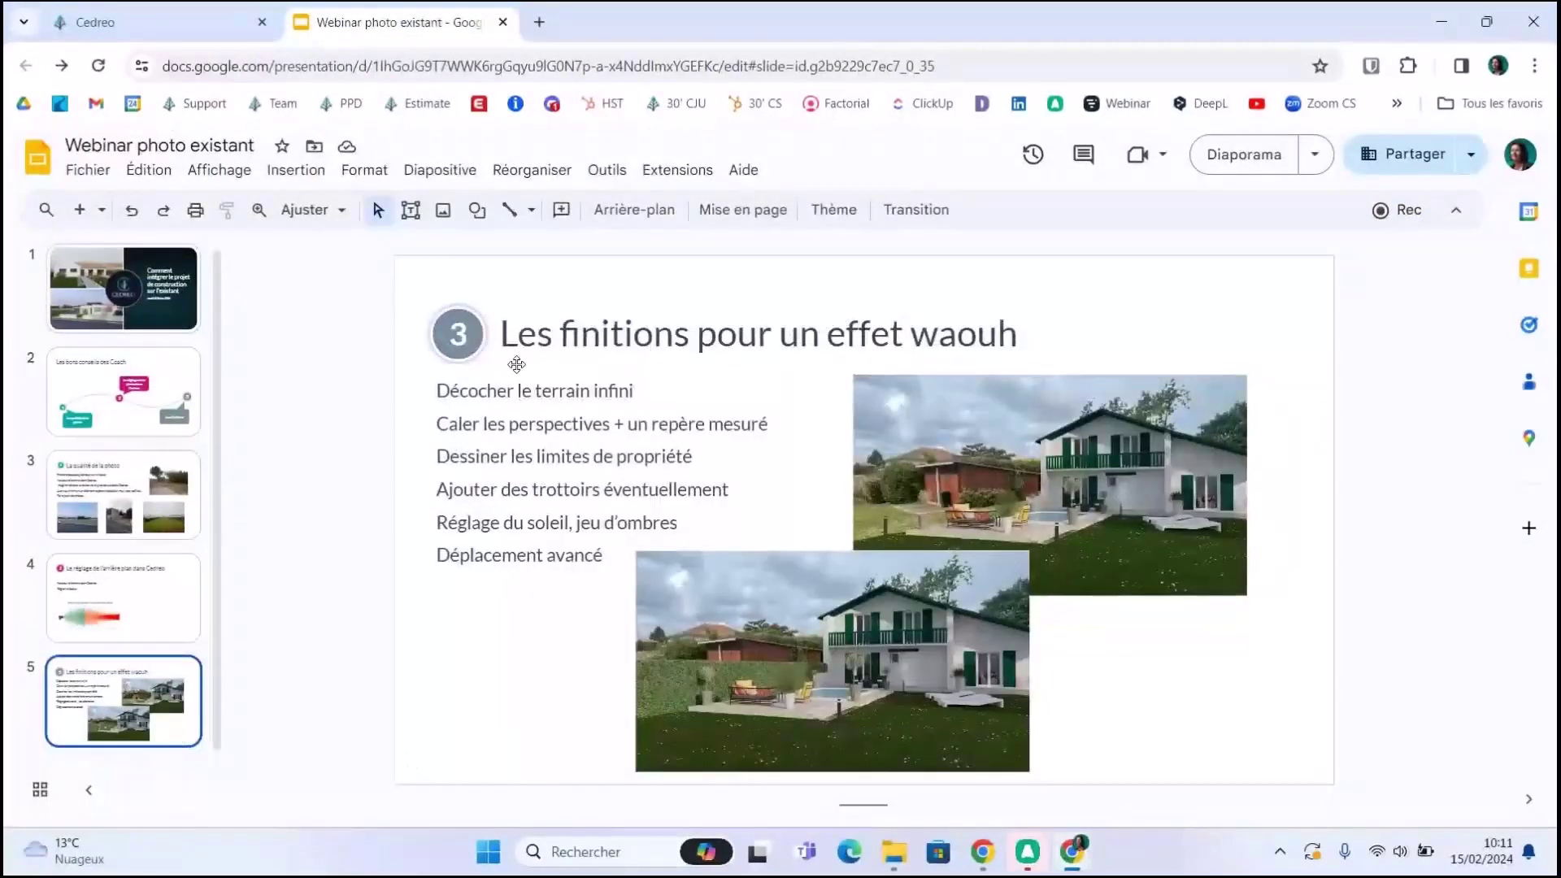
left_click(134, 604)
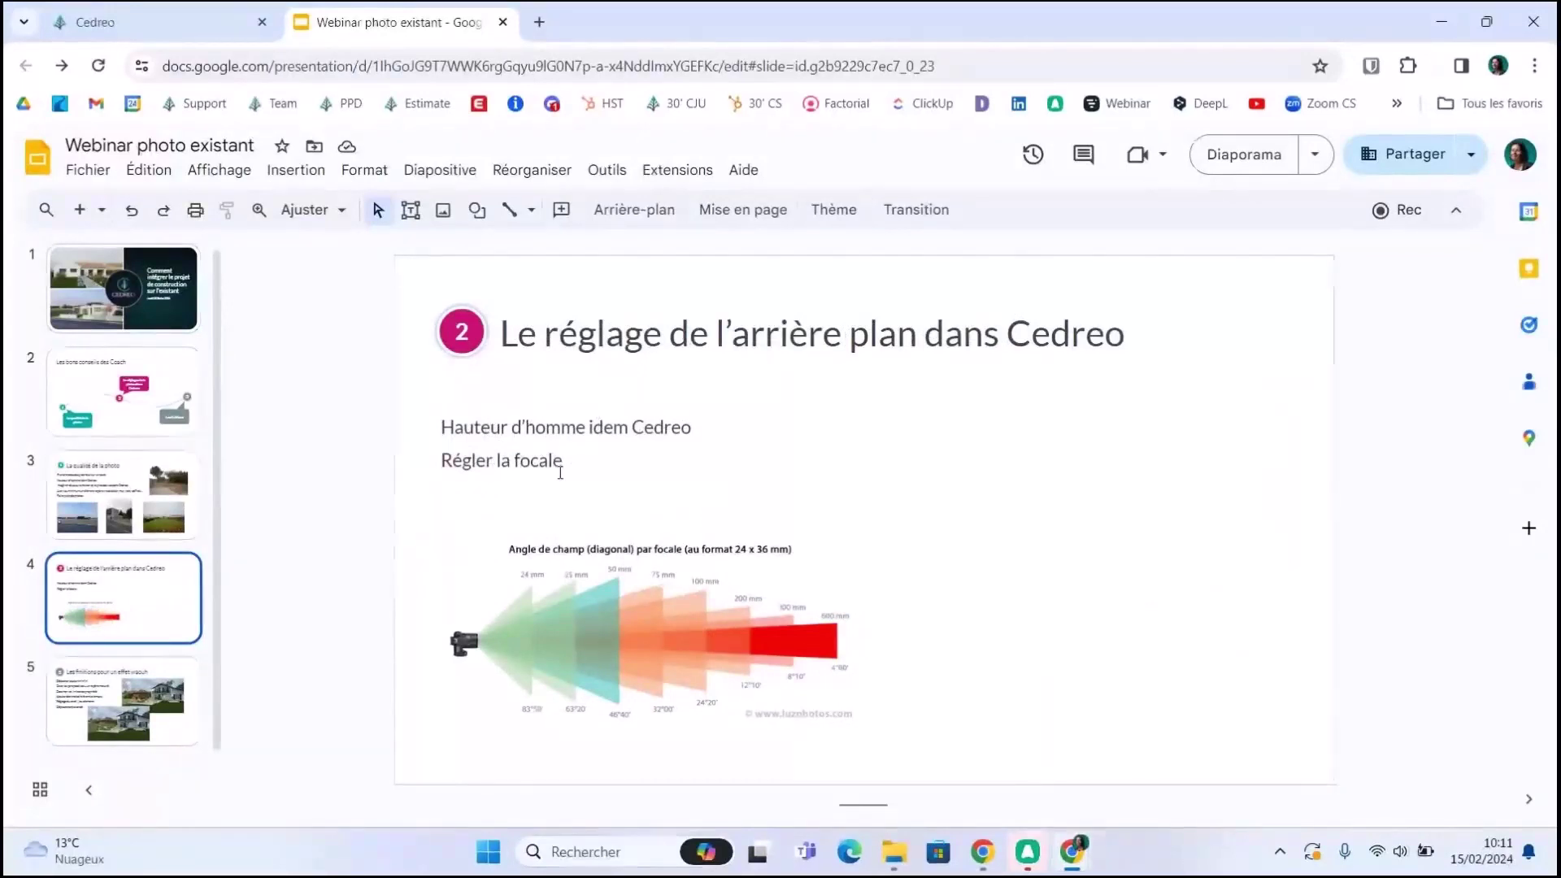
left_click(101, 698)
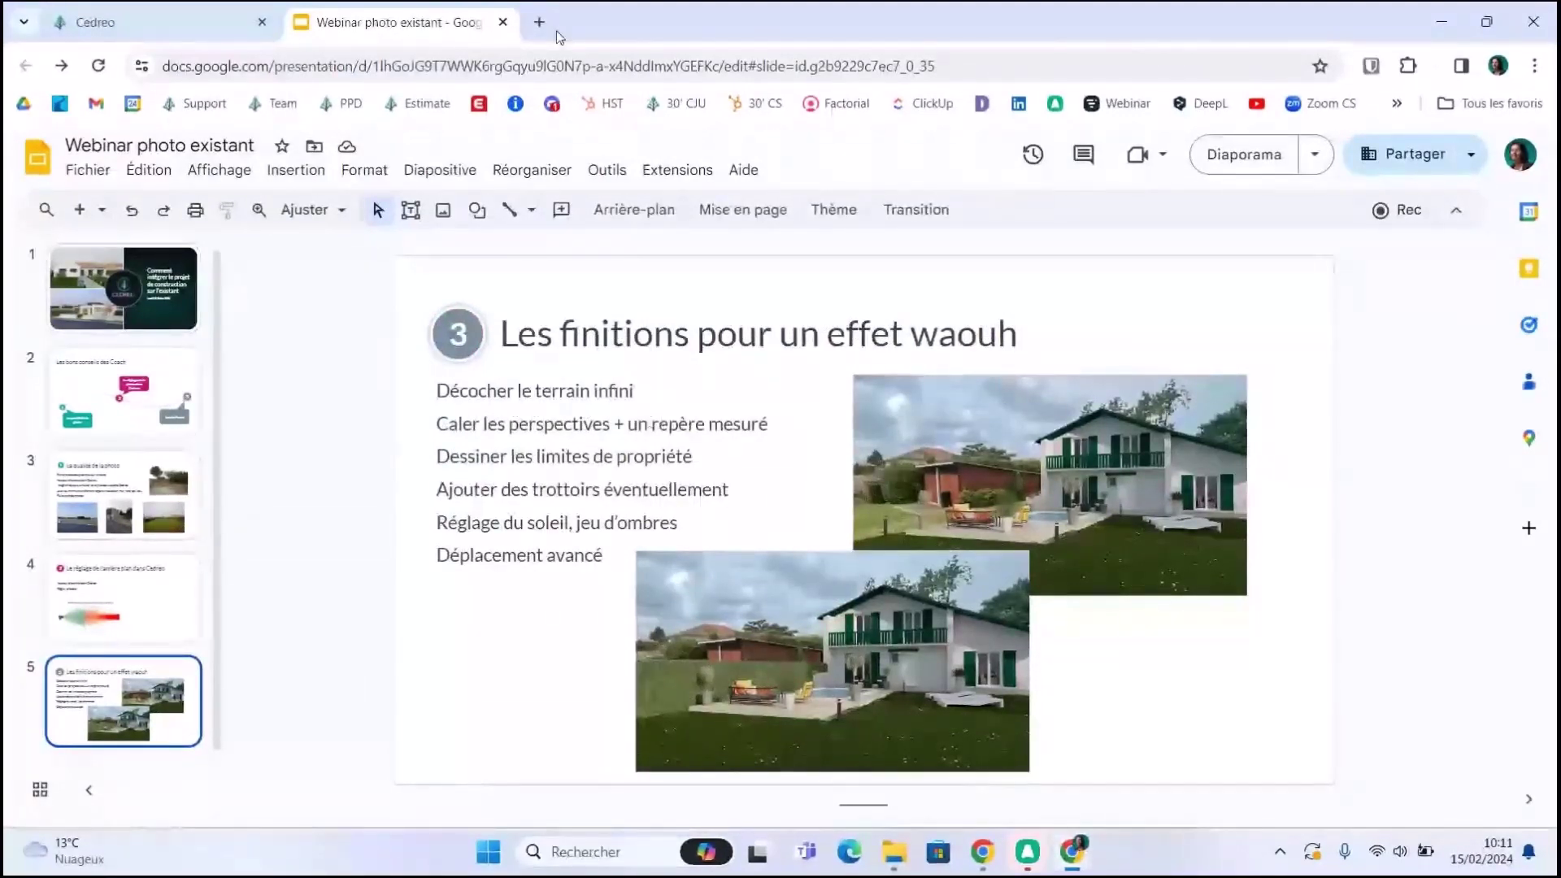
left_click(219, 22)
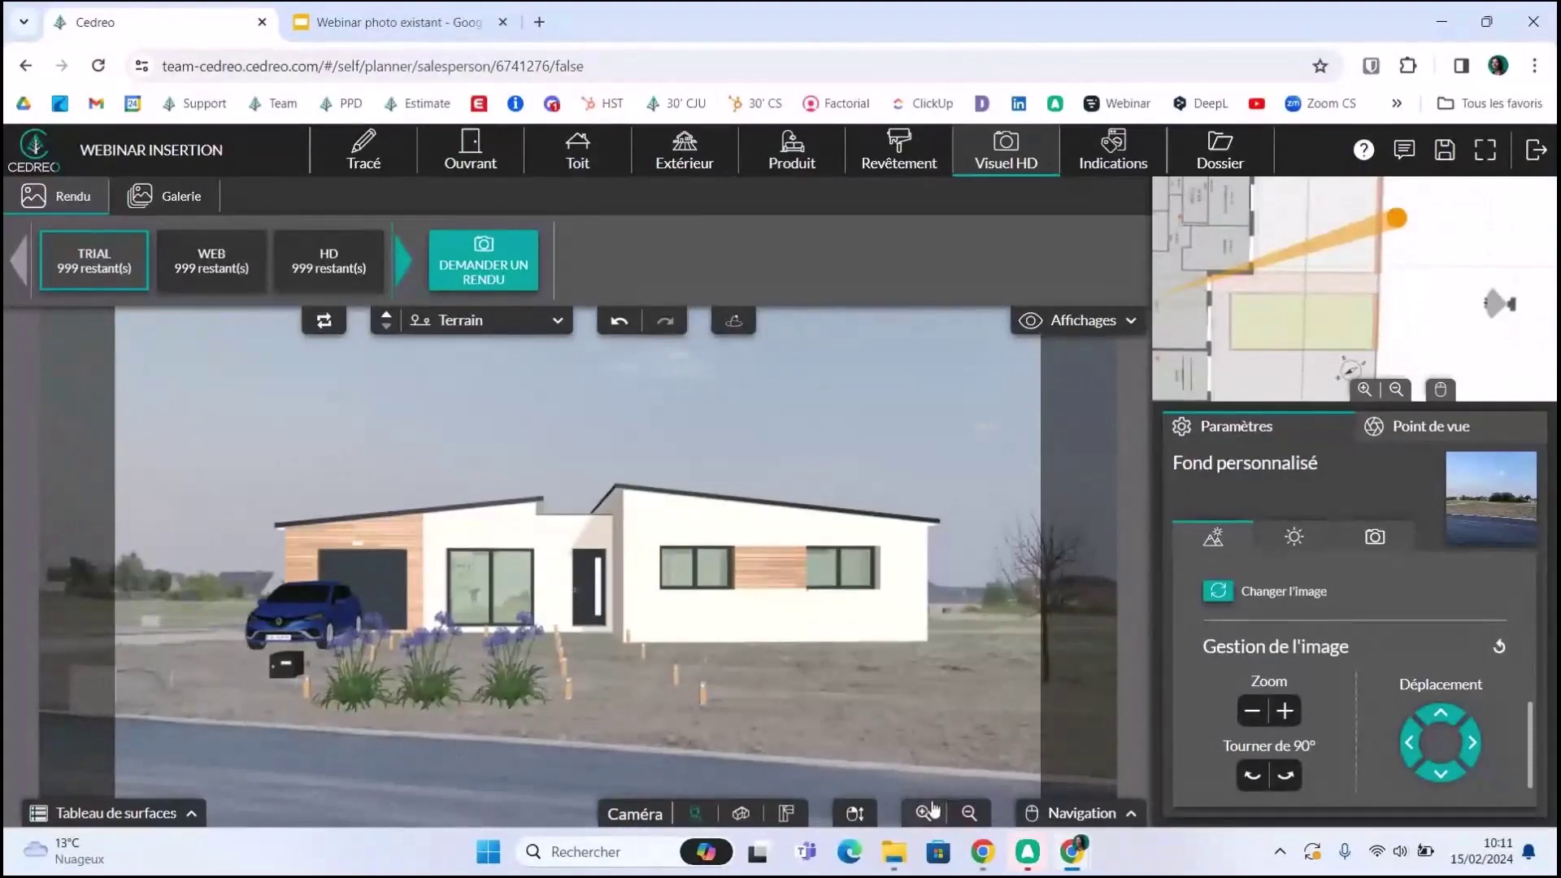
- Show the camera navigation controls and turn the camera left in small increments
left_click(1065, 813)
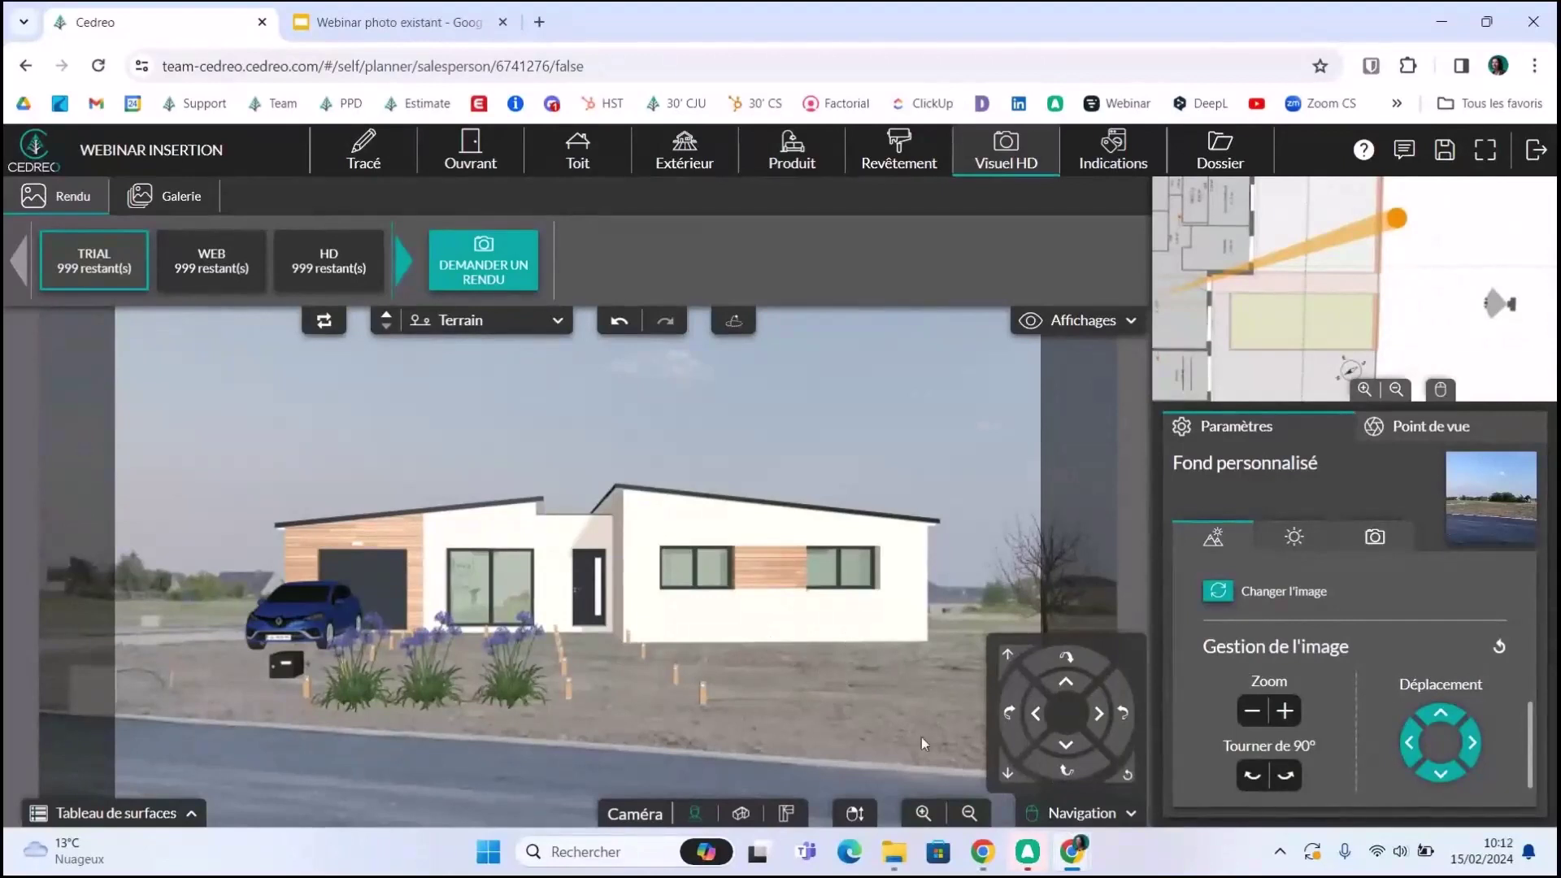
left_click(1021, 714)
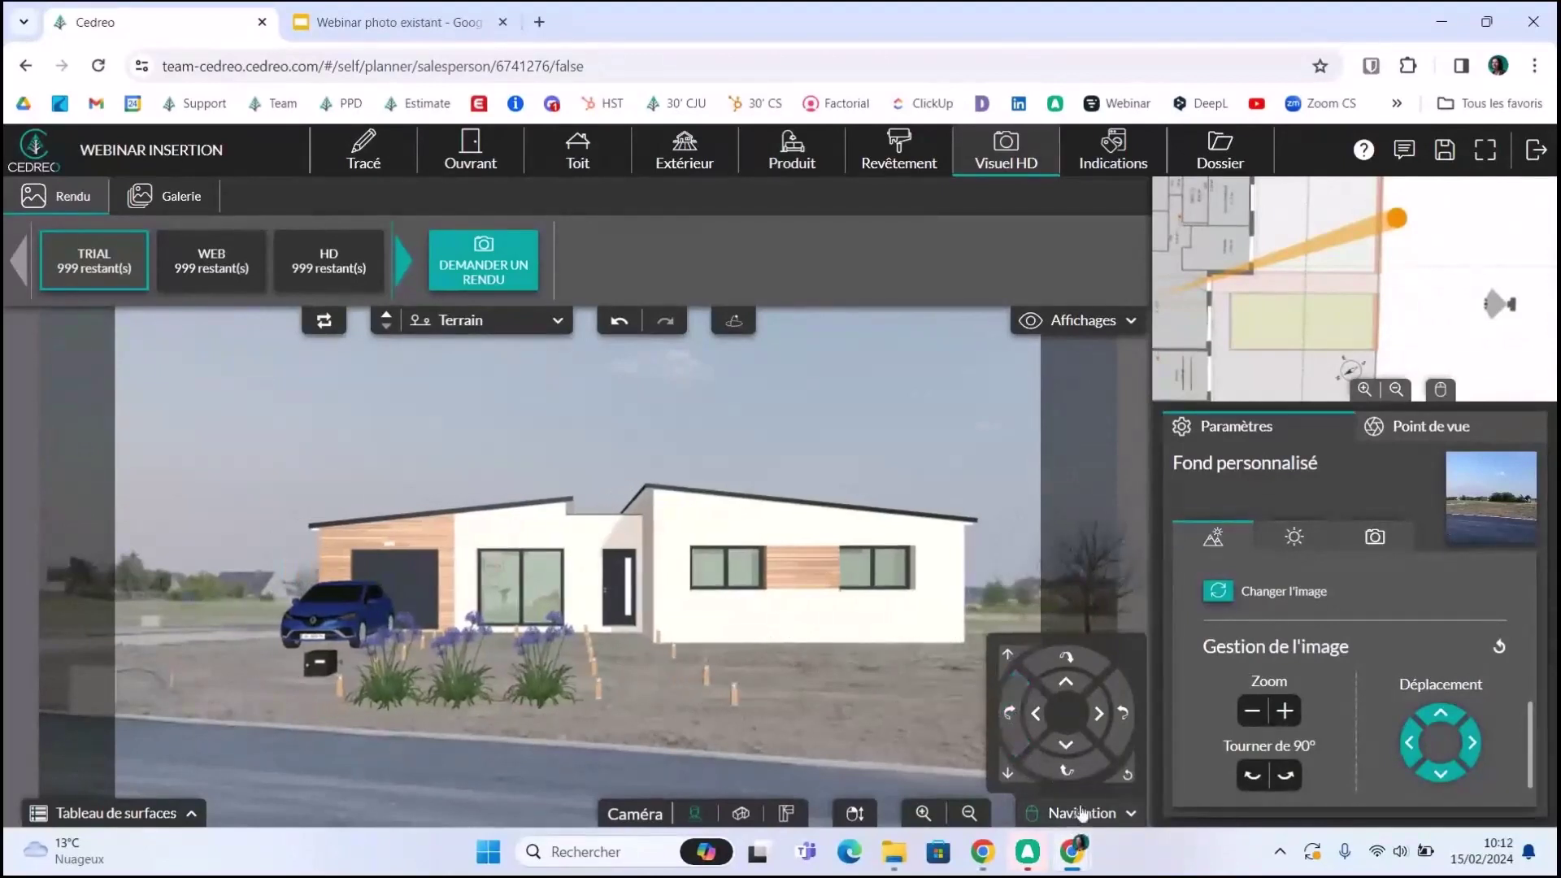
left_click(1010, 714)
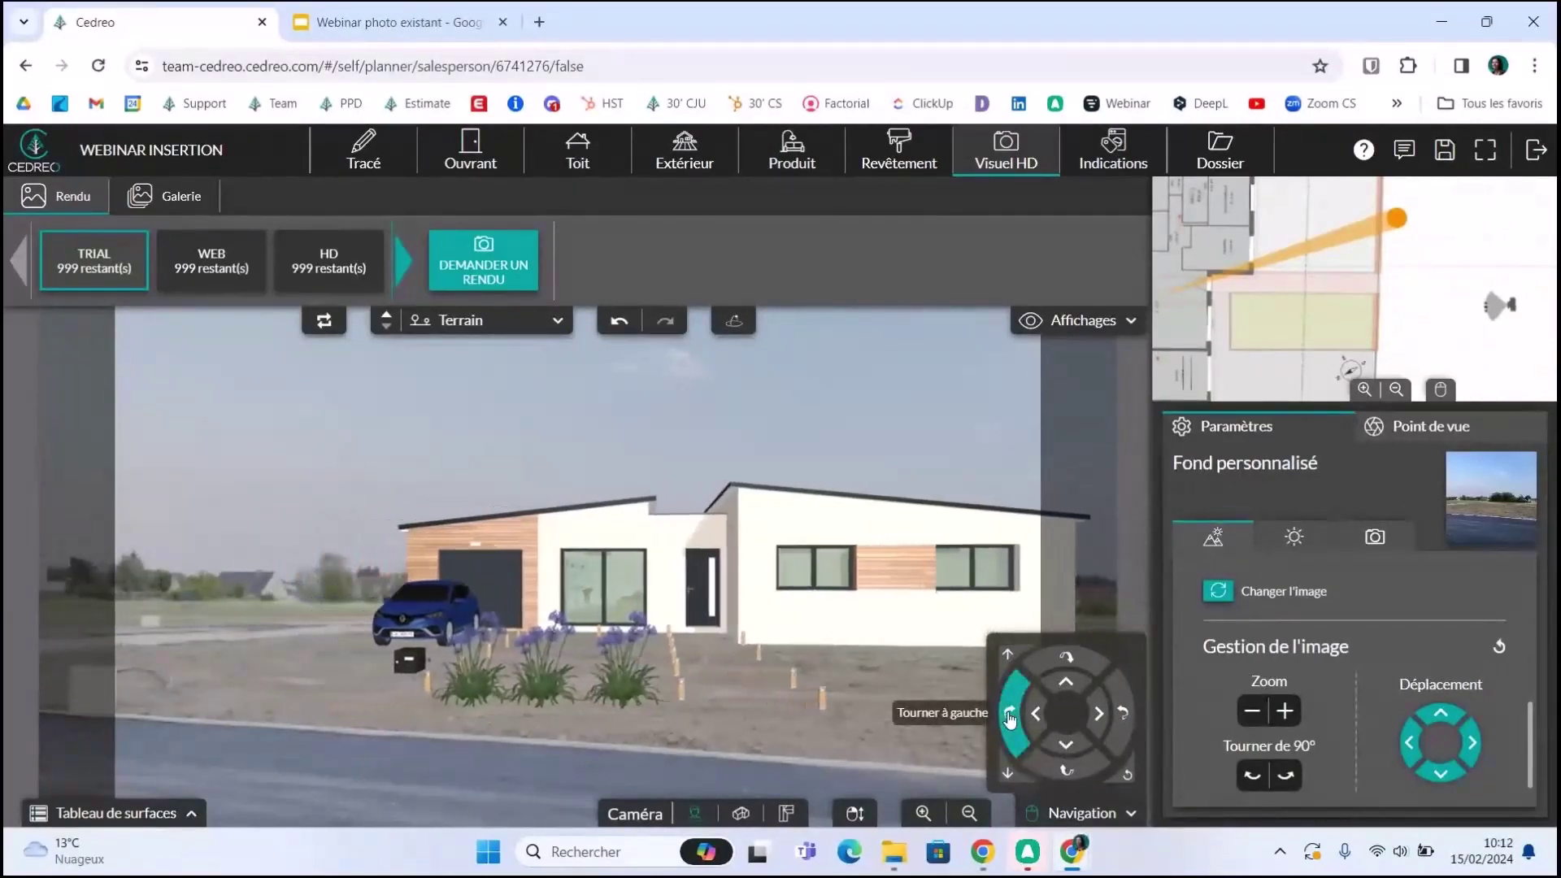
left_click(1010, 716)
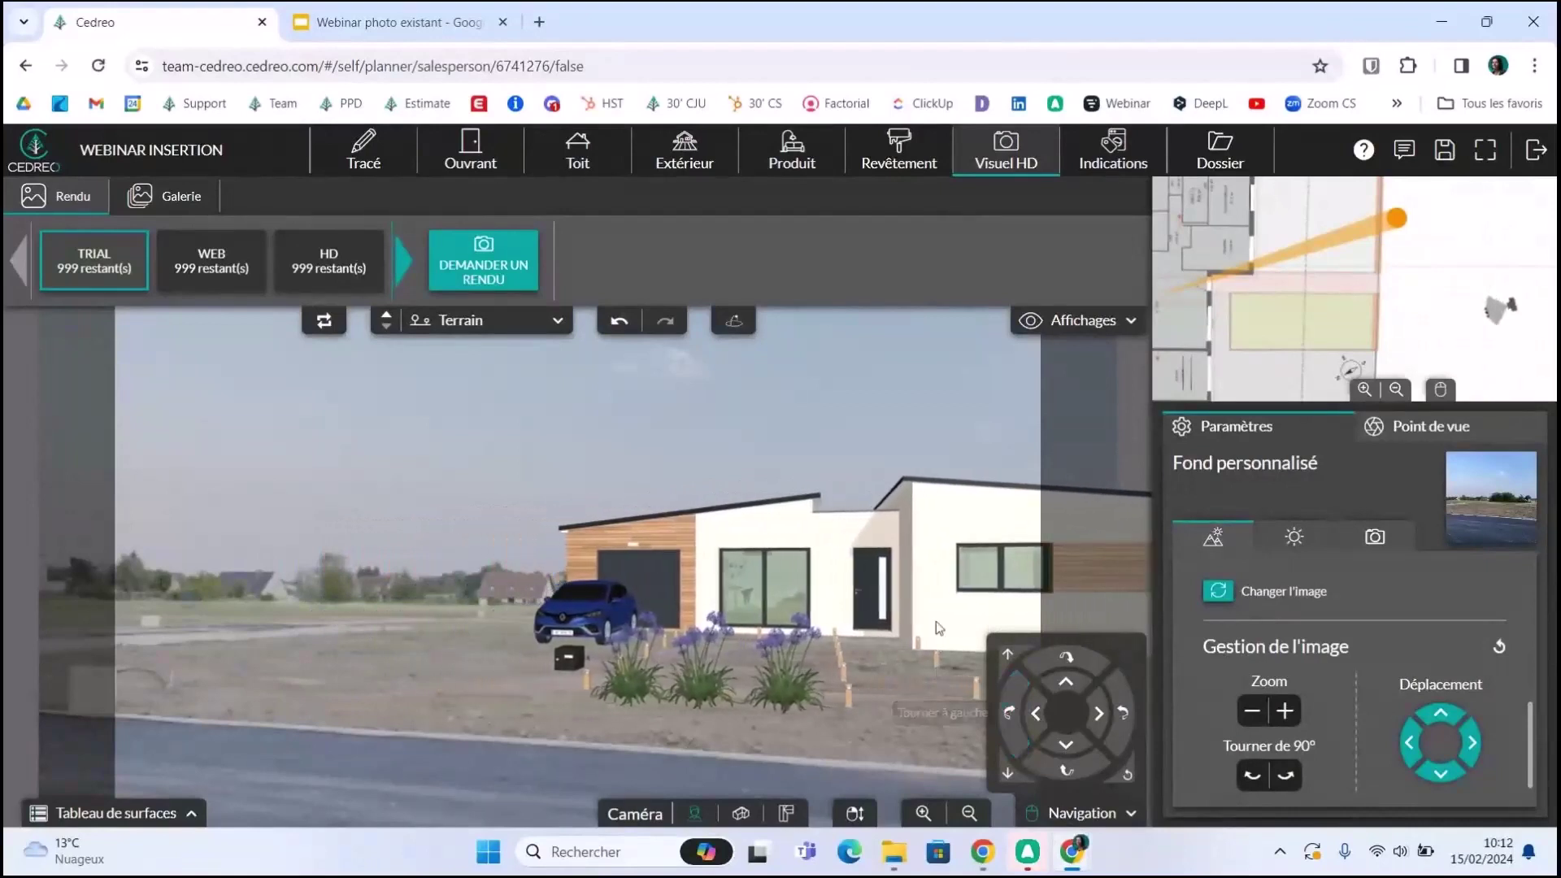
- Move the camera sideways along the plot to view the facade at an angle, finishing with small shifts to the right
left_click_drag(935, 621, 553, 631)
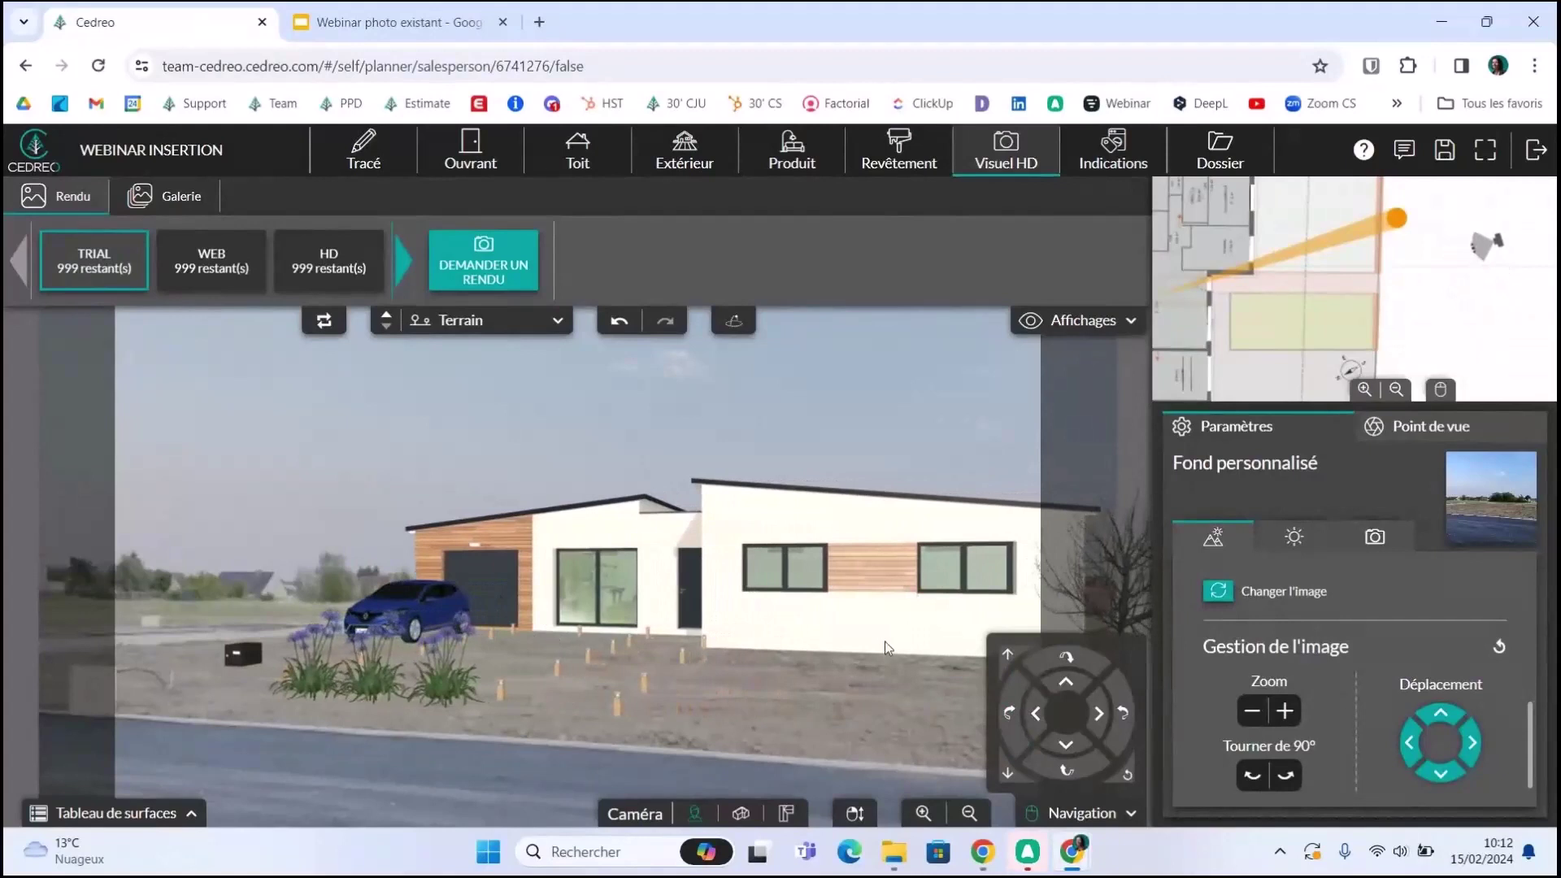
left_click_drag(882, 642, 727, 636)
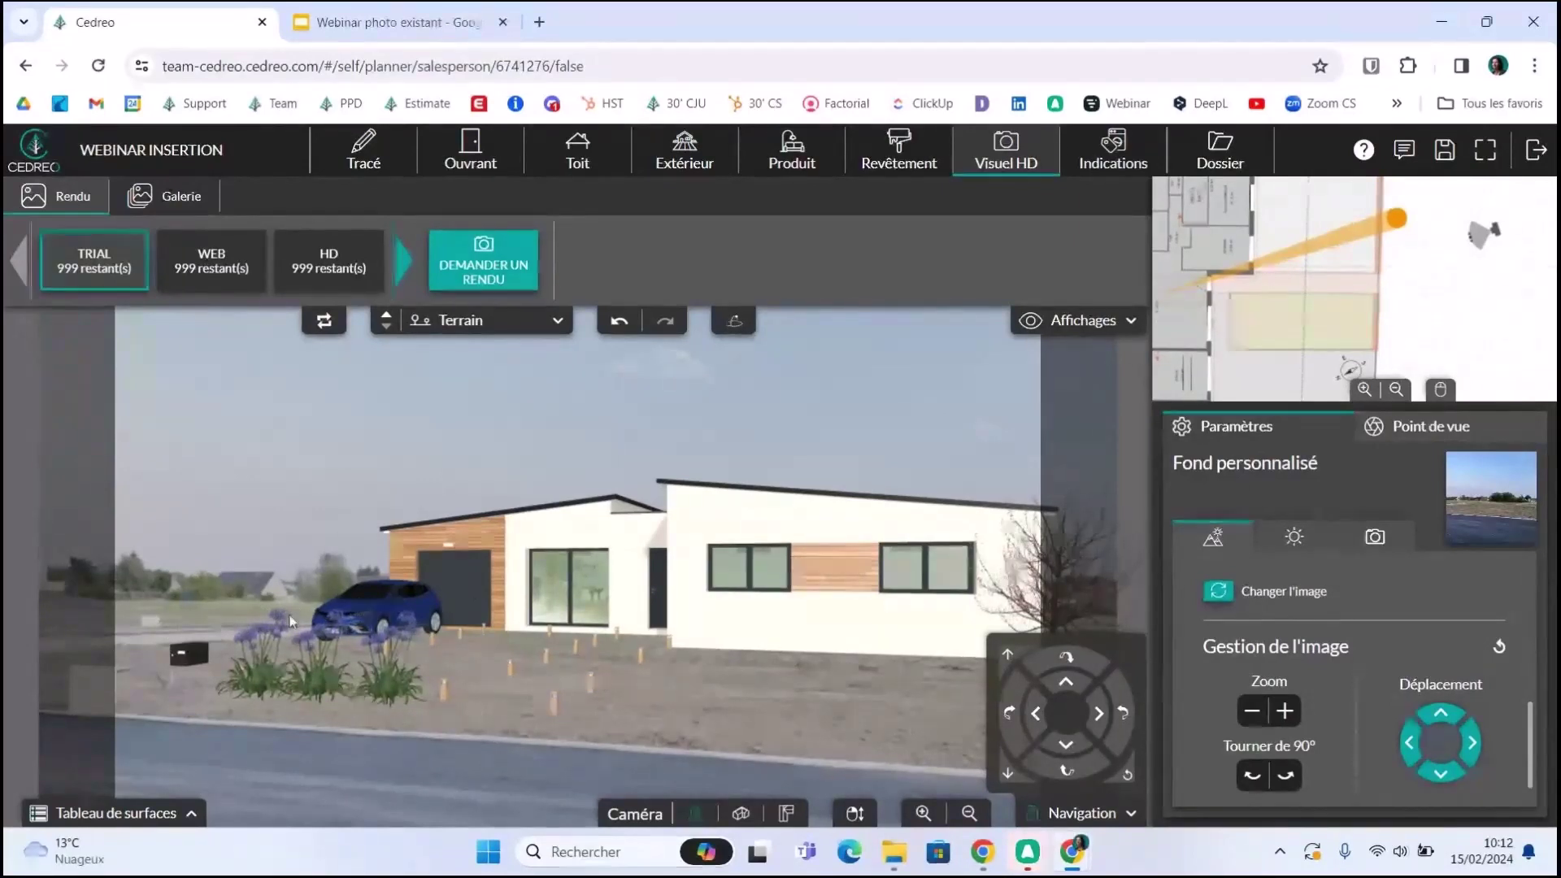
left_click(1036, 717)
left_click(1099, 717)
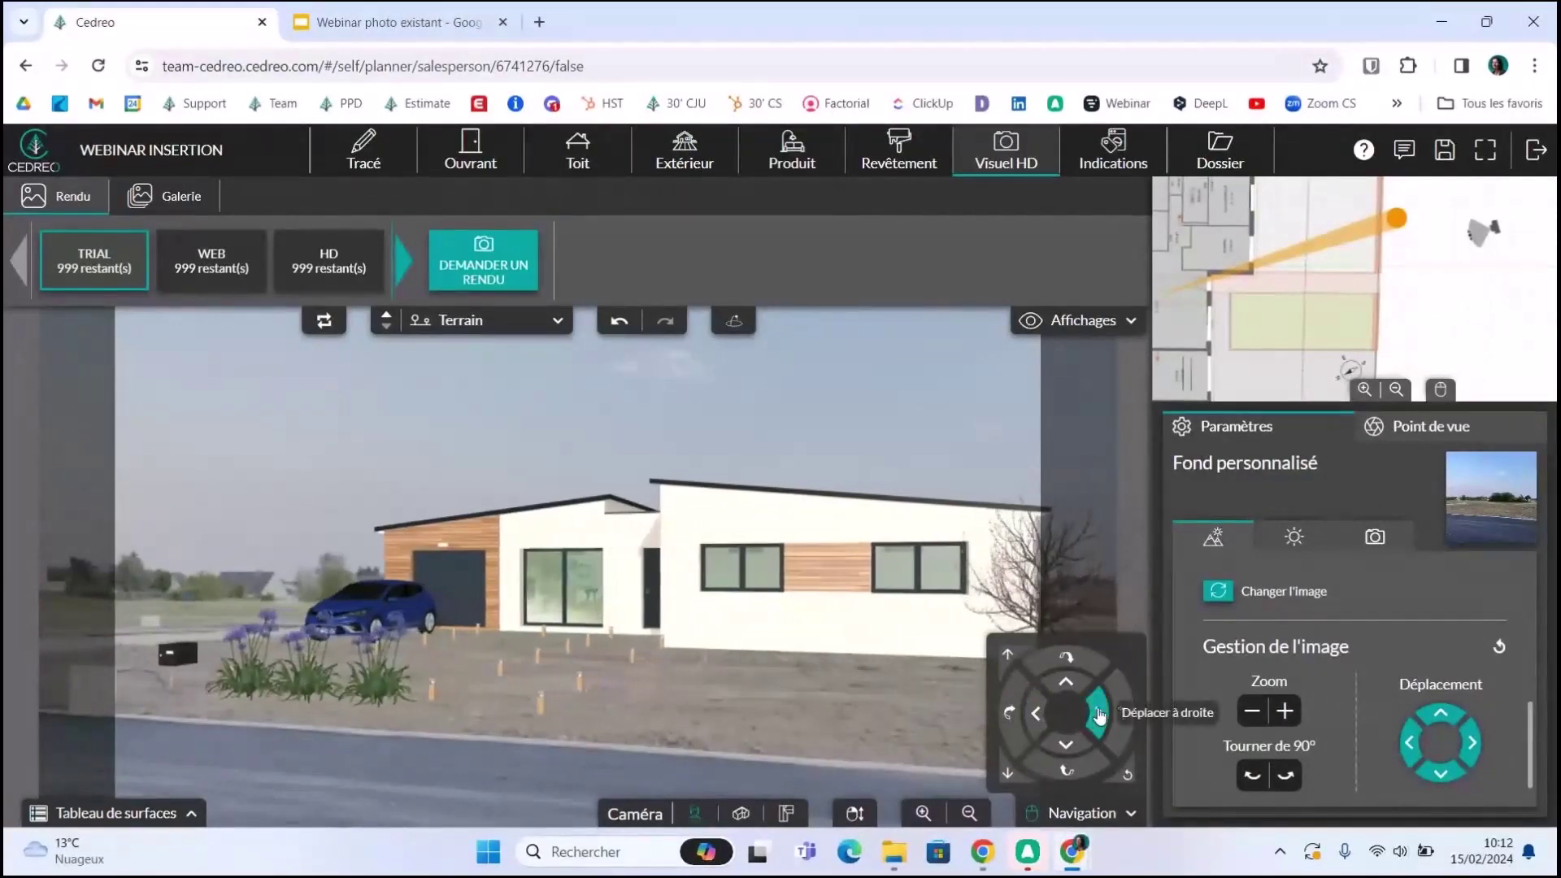
left_click(1099, 717)
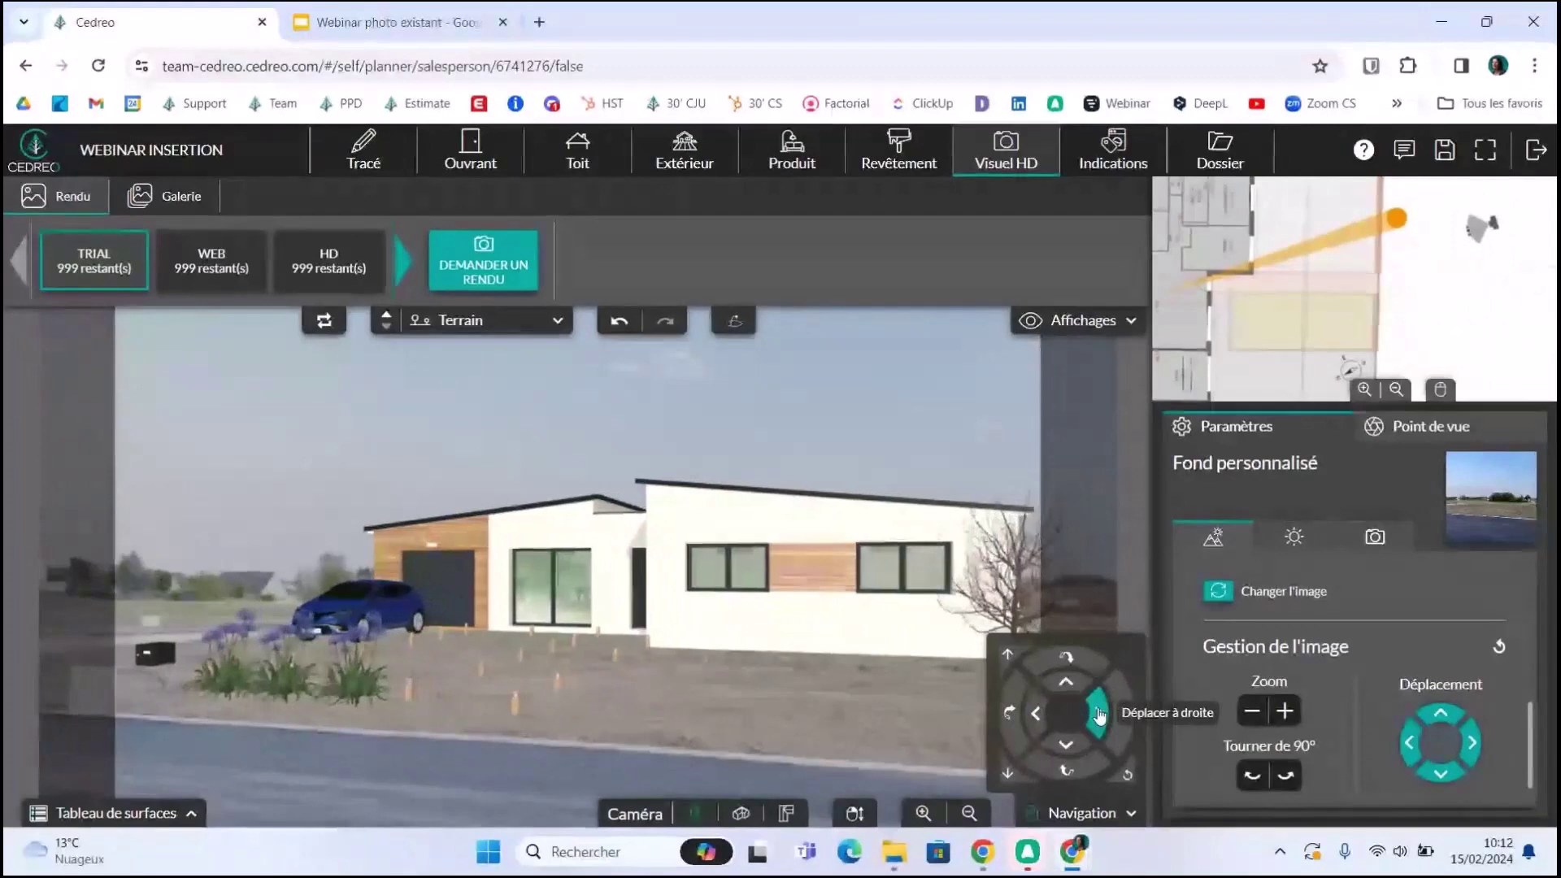
- Display the terrain level with its boundary walls, try the infinite ground, and leave the infinite ground hidden
left_click(1094, 322)
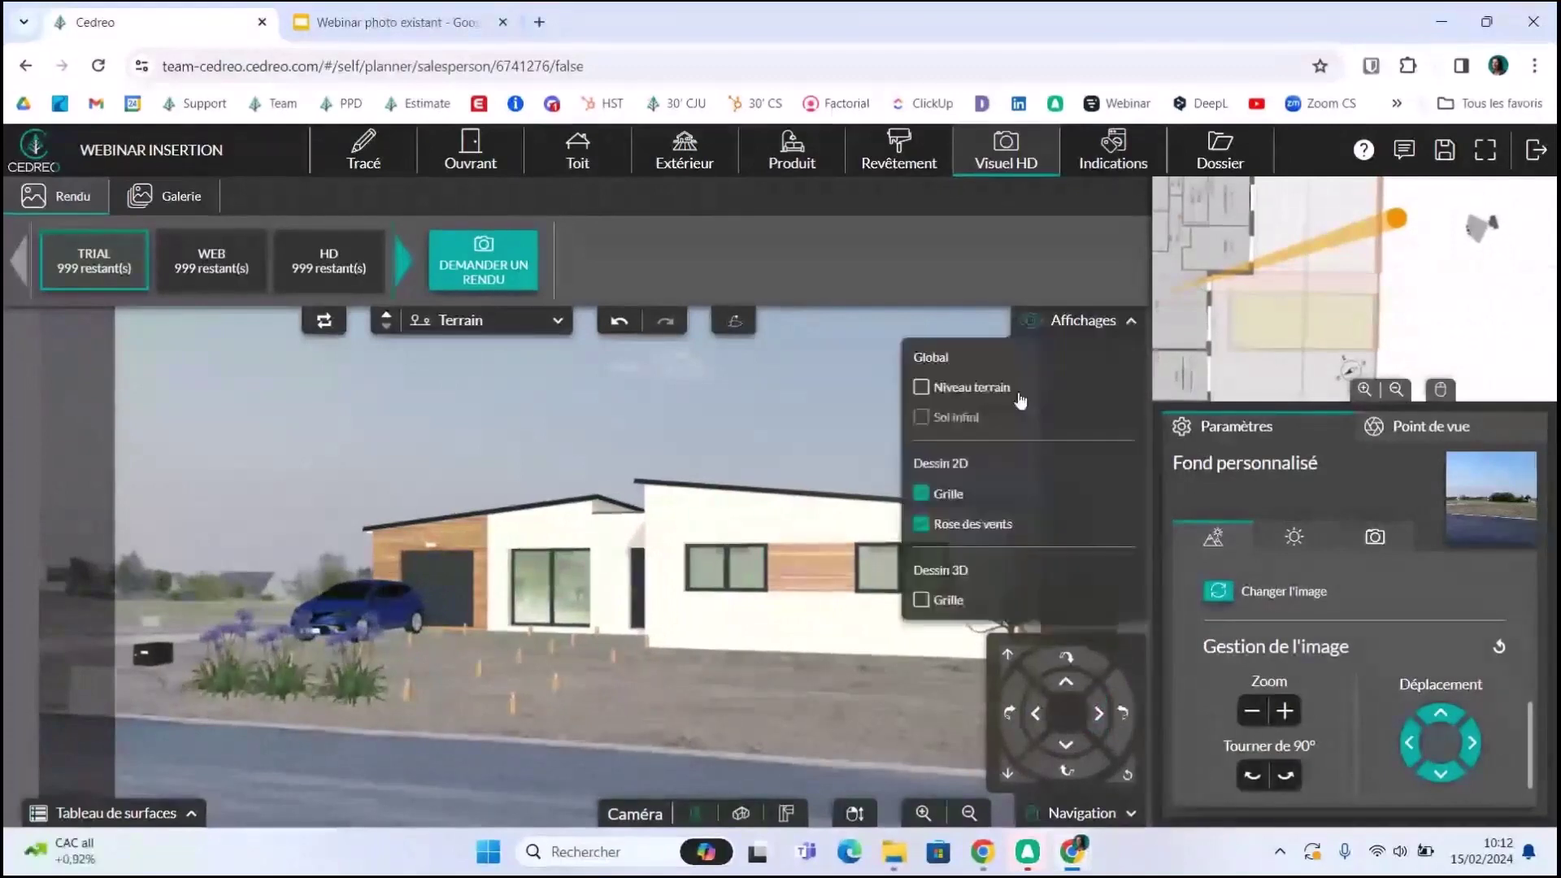
left_click(966, 391)
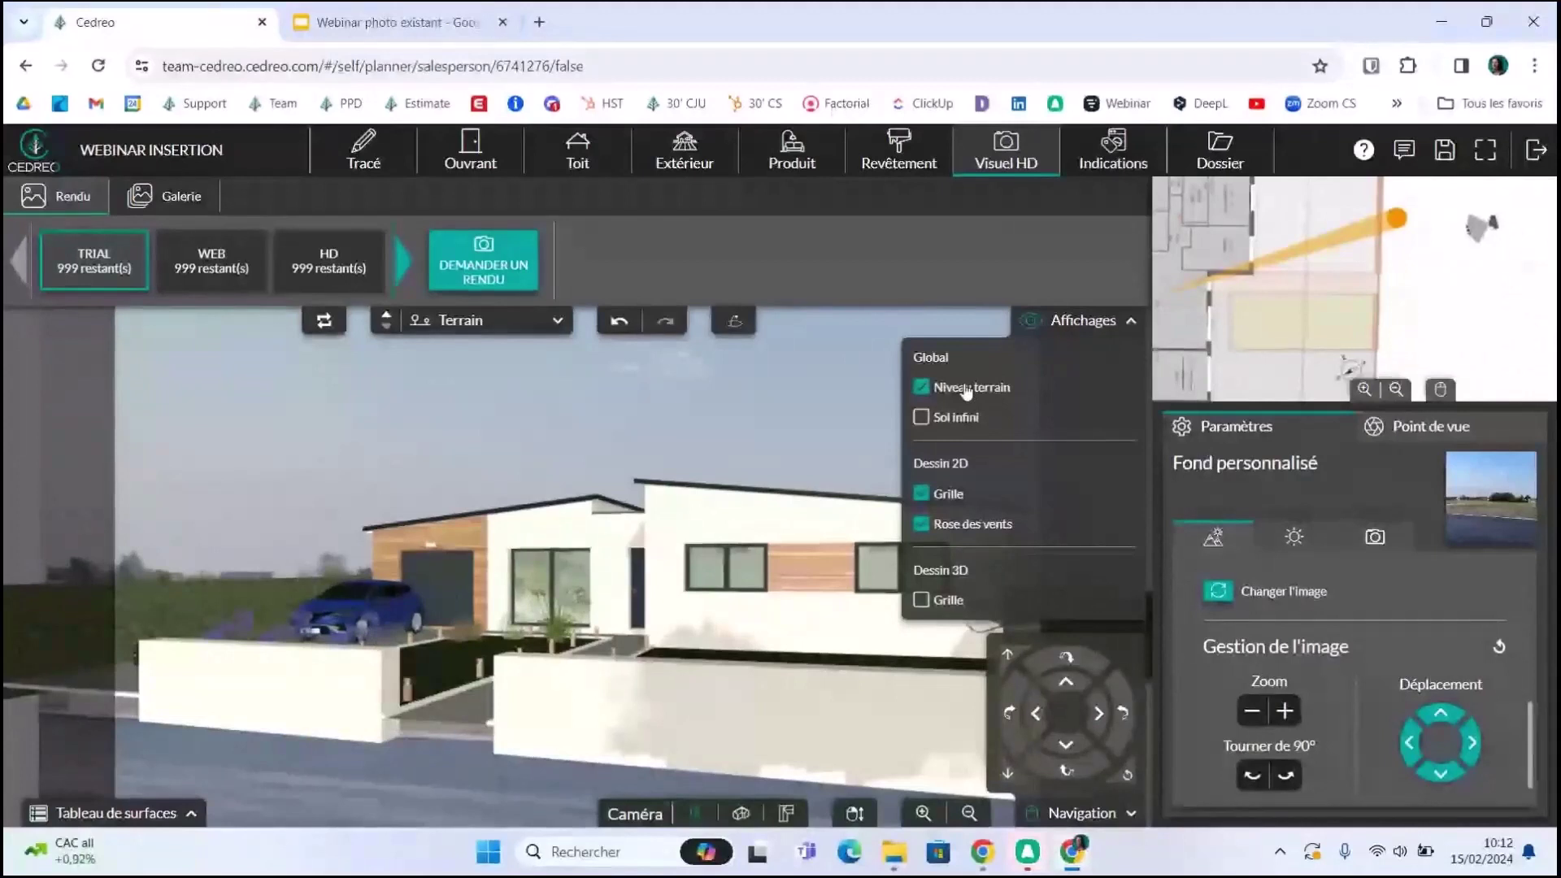
left_click(923, 419)
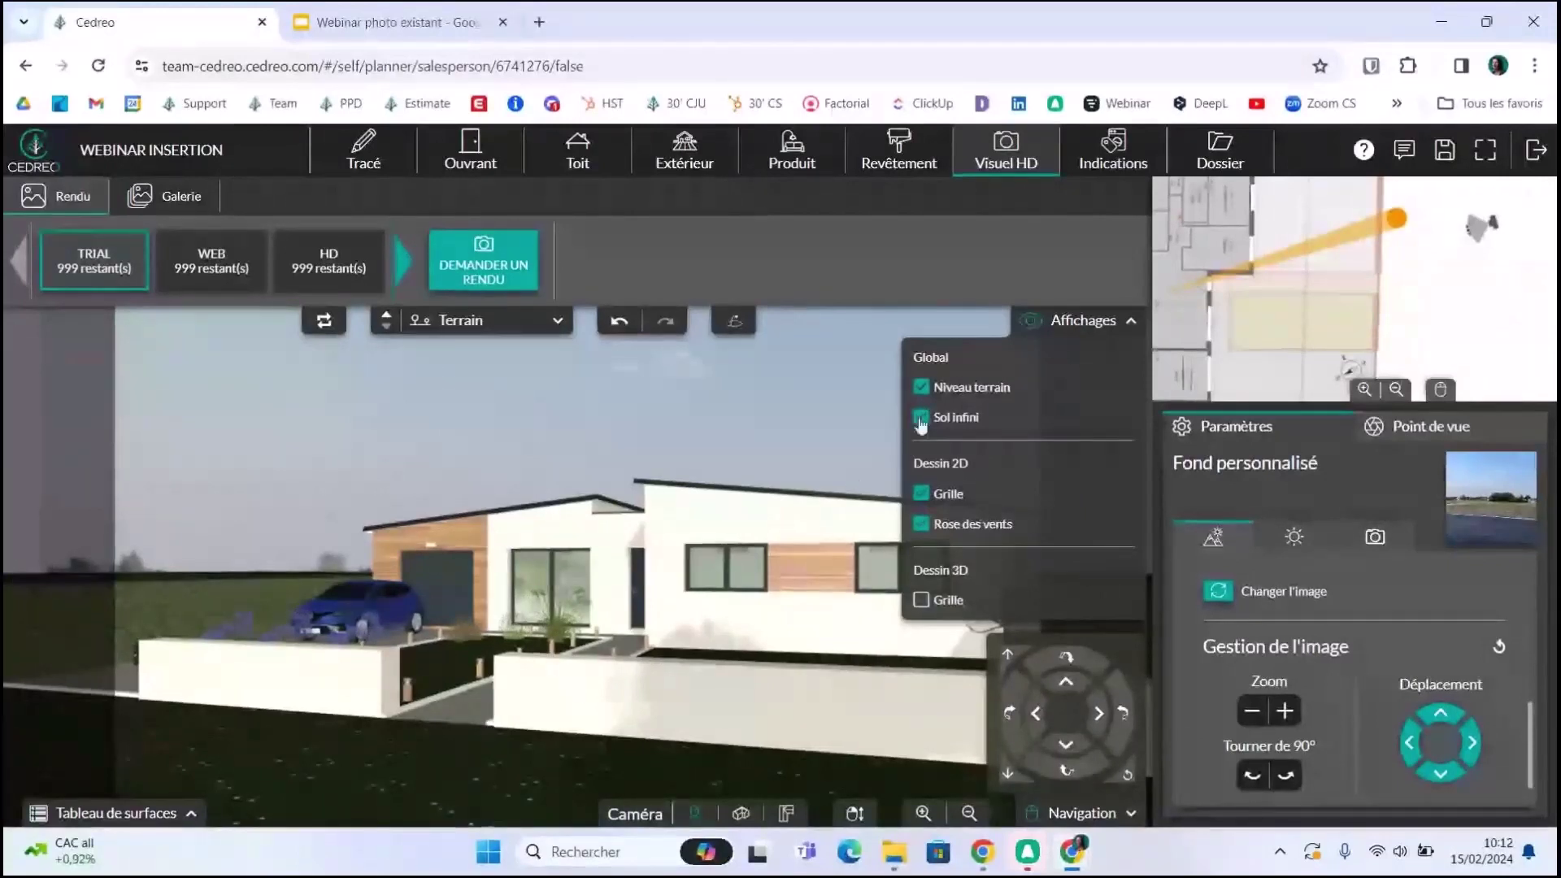
left_click(922, 418)
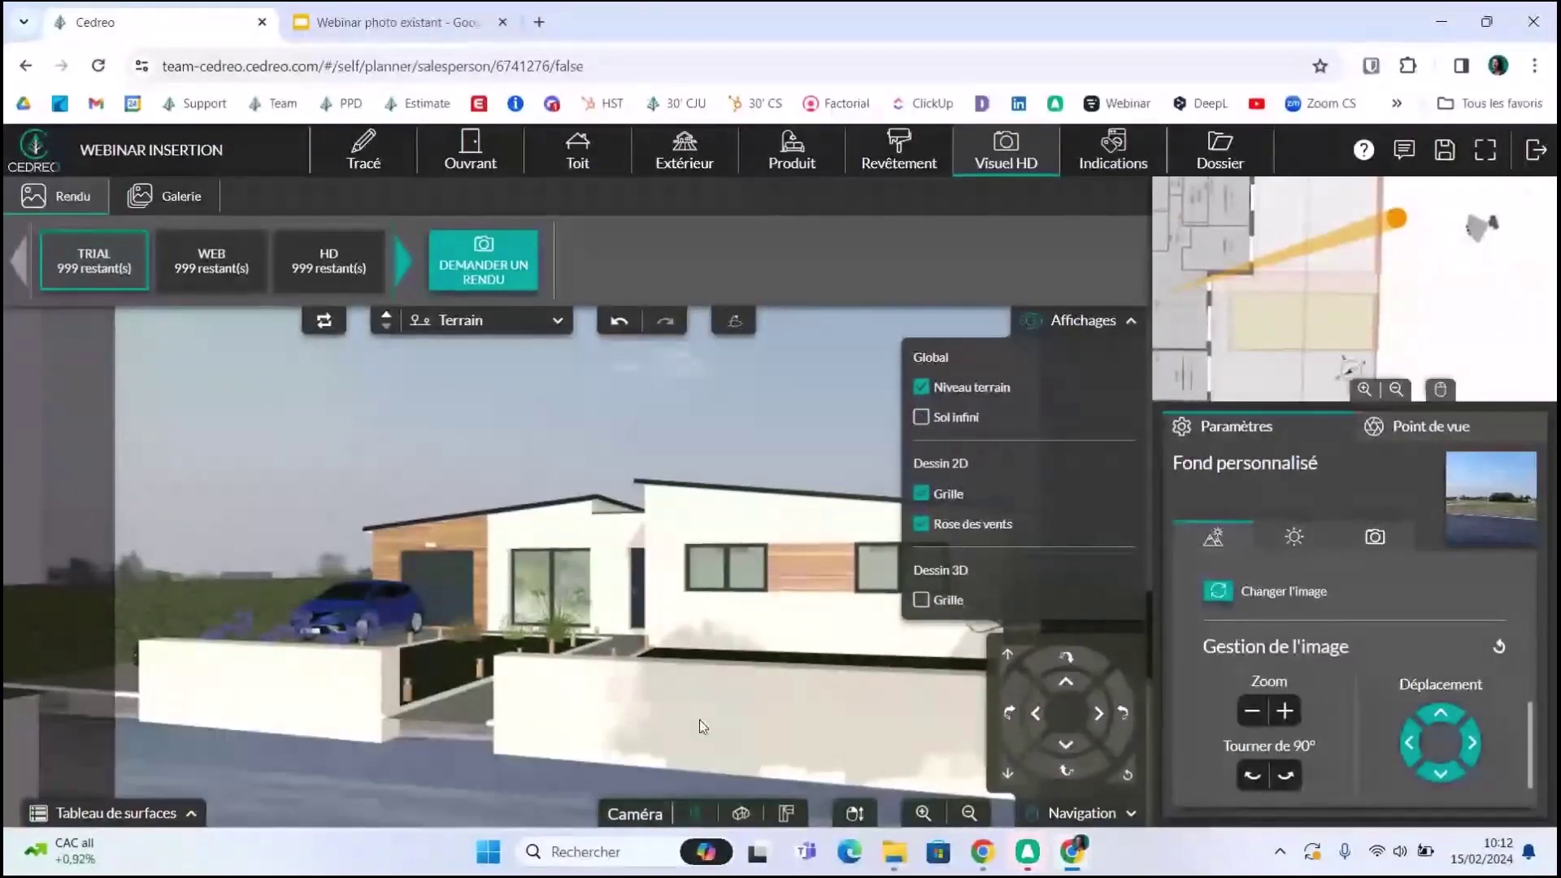
- Move the camera back from the boundary wall and fine-tune it with small turns and a slight forward move
left_click_drag(699, 719, 705, 704)
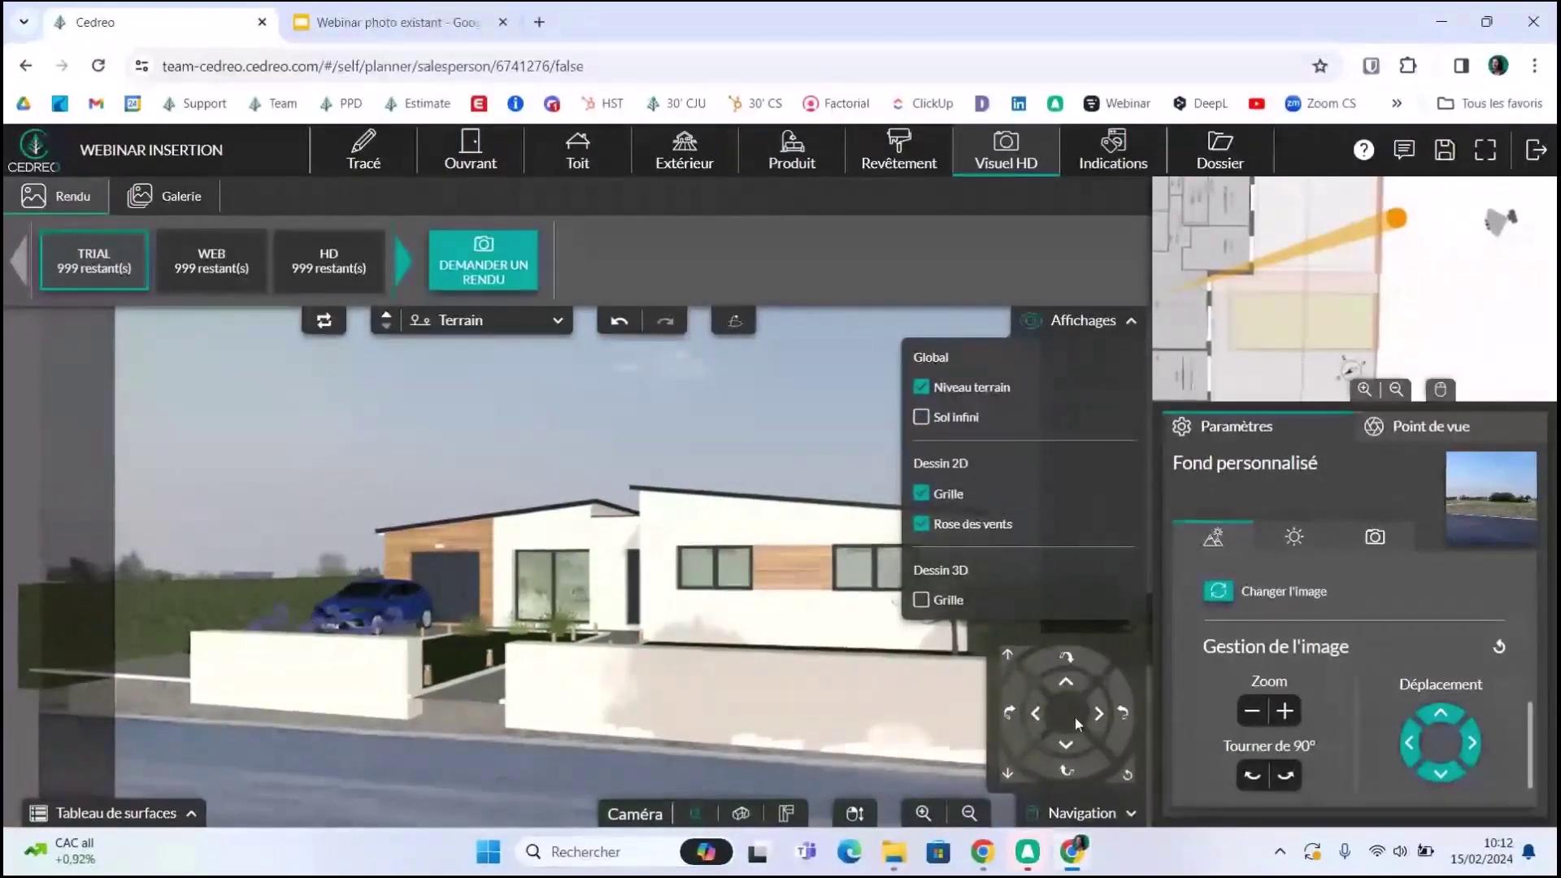
left_click(1011, 721)
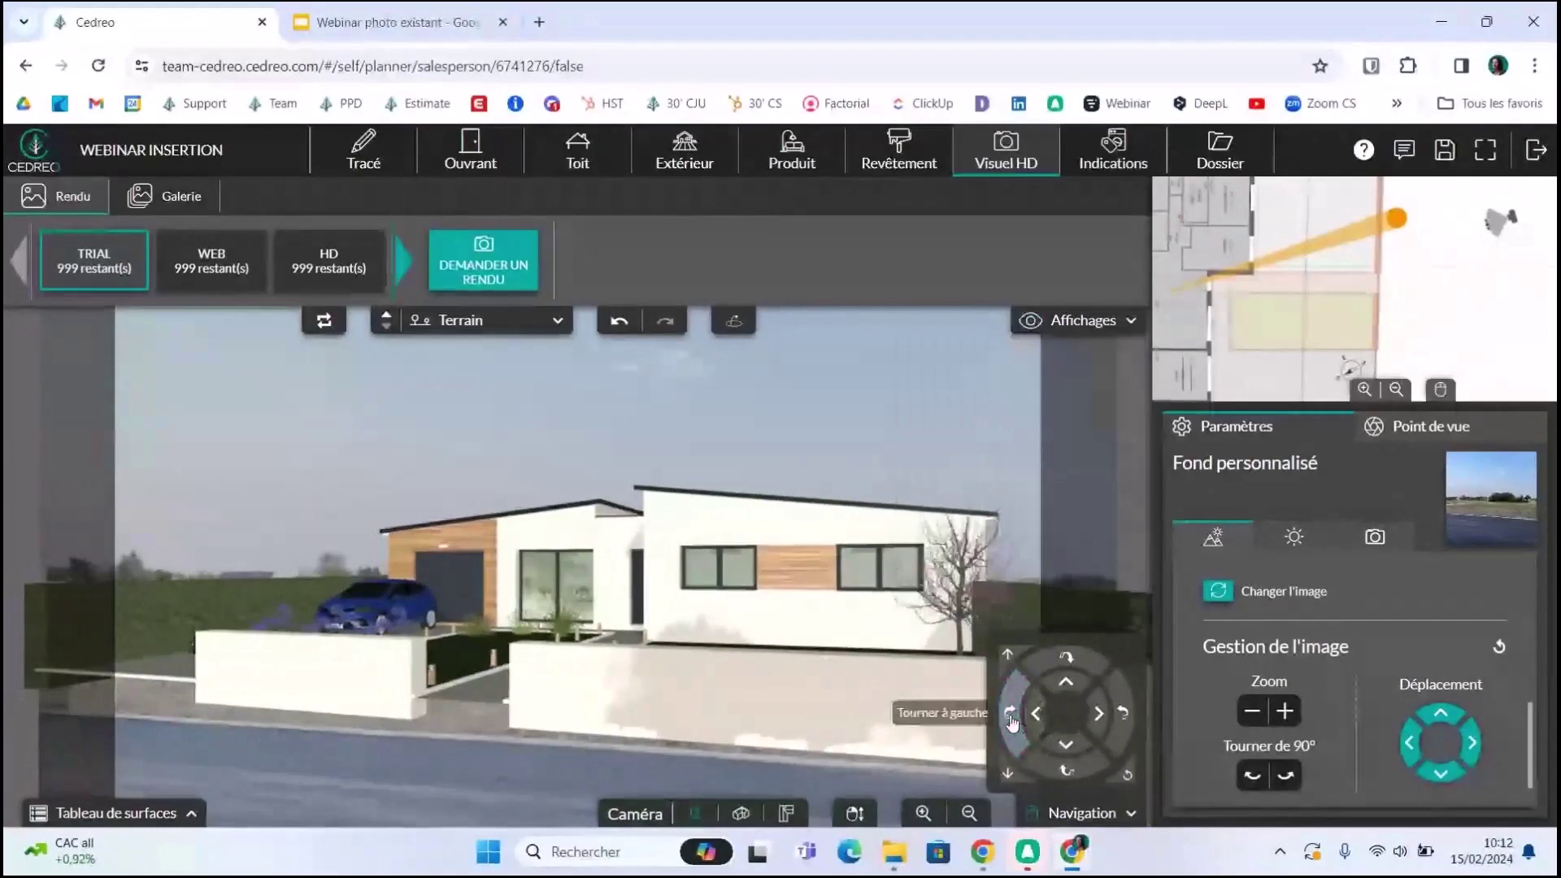
left_click(1122, 716)
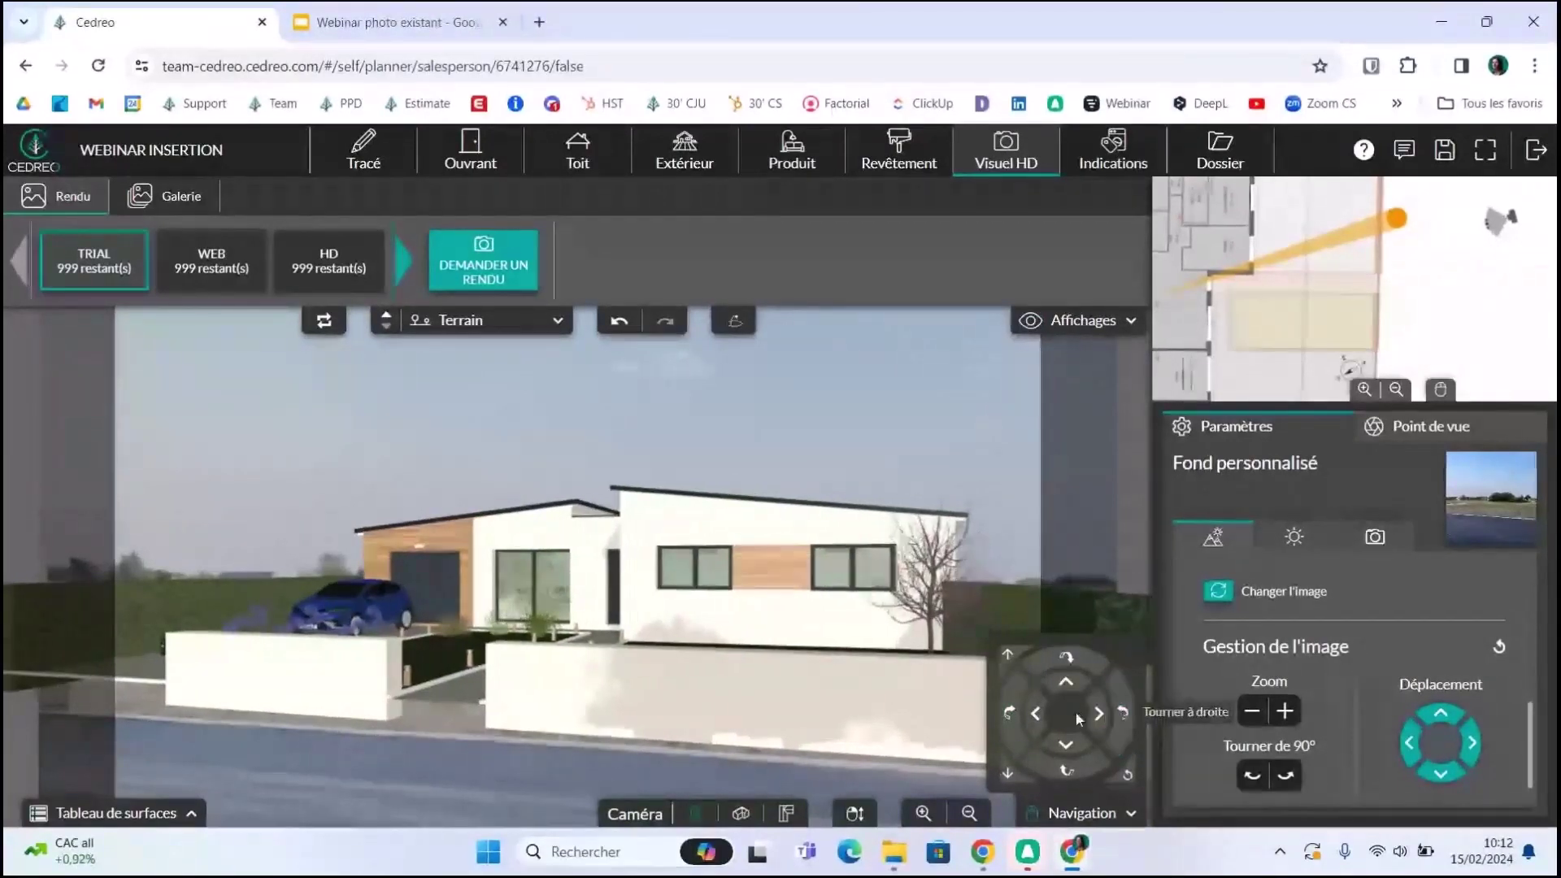
left_click(1068, 687)
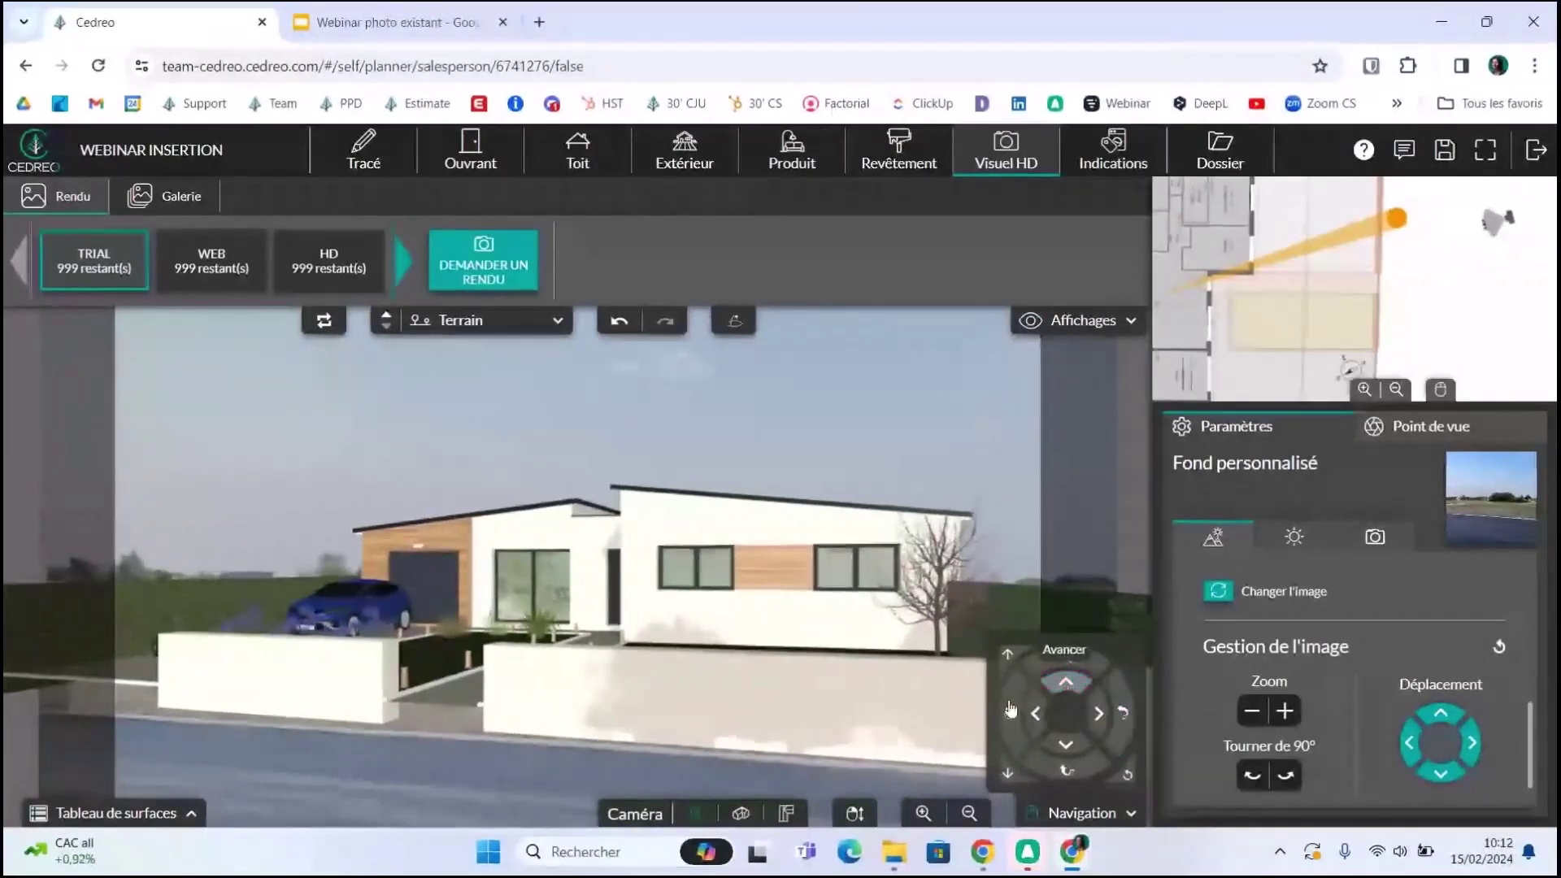
- Turn on advanced camera movement, reframe the house from farther back, and turn the camera left in small increments to align it with the photo
left_click(861, 821)
left_click_drag(684, 669, 608, 705)
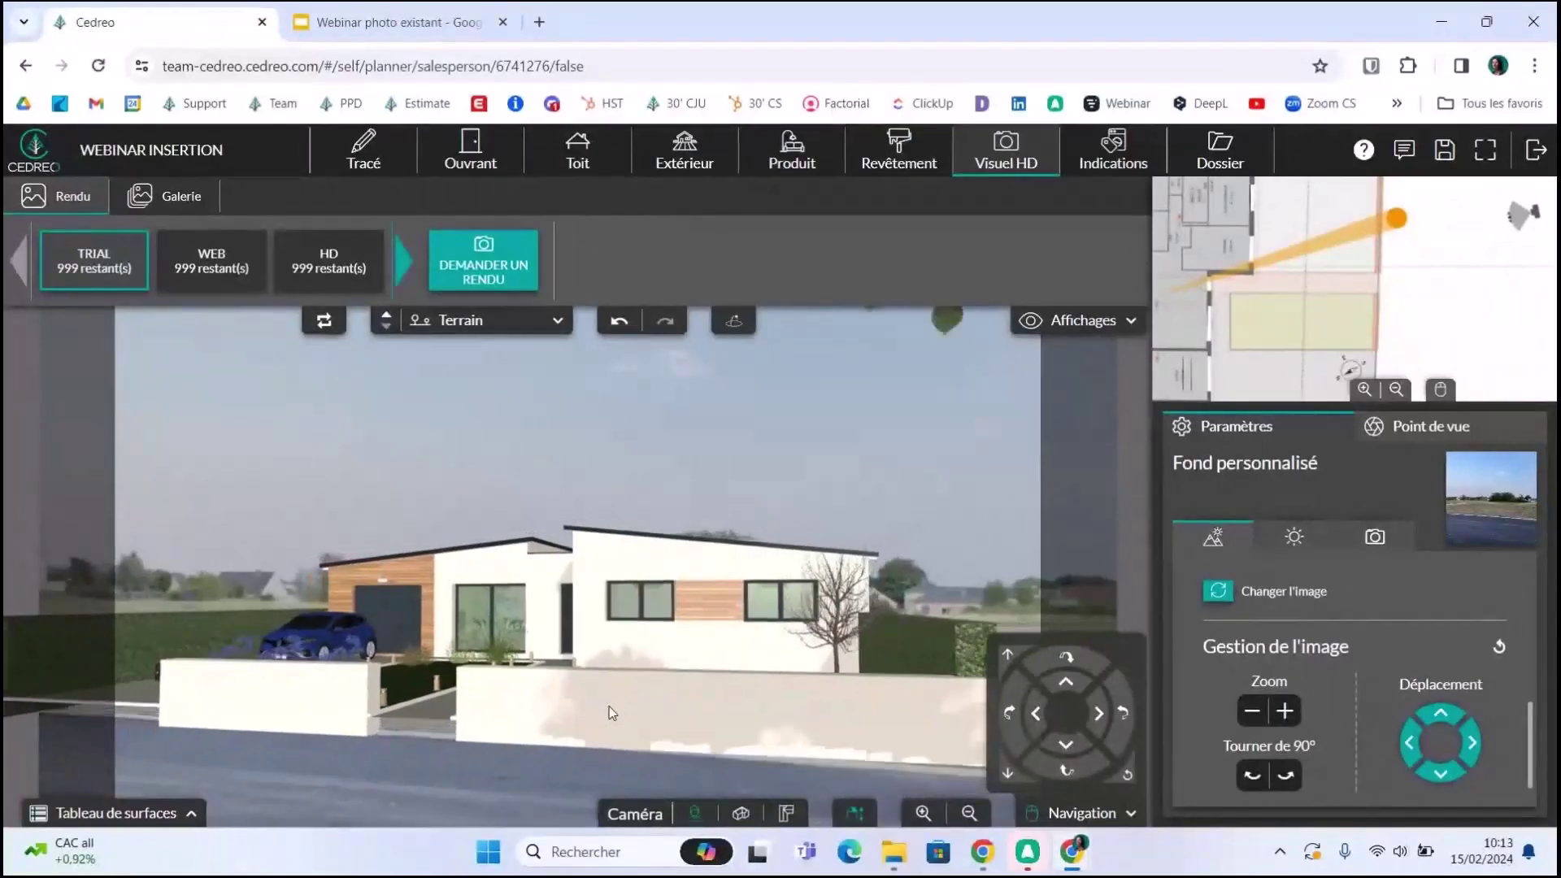
left_click(1011, 714)
left_click(1015, 720)
left_click(1016, 720)
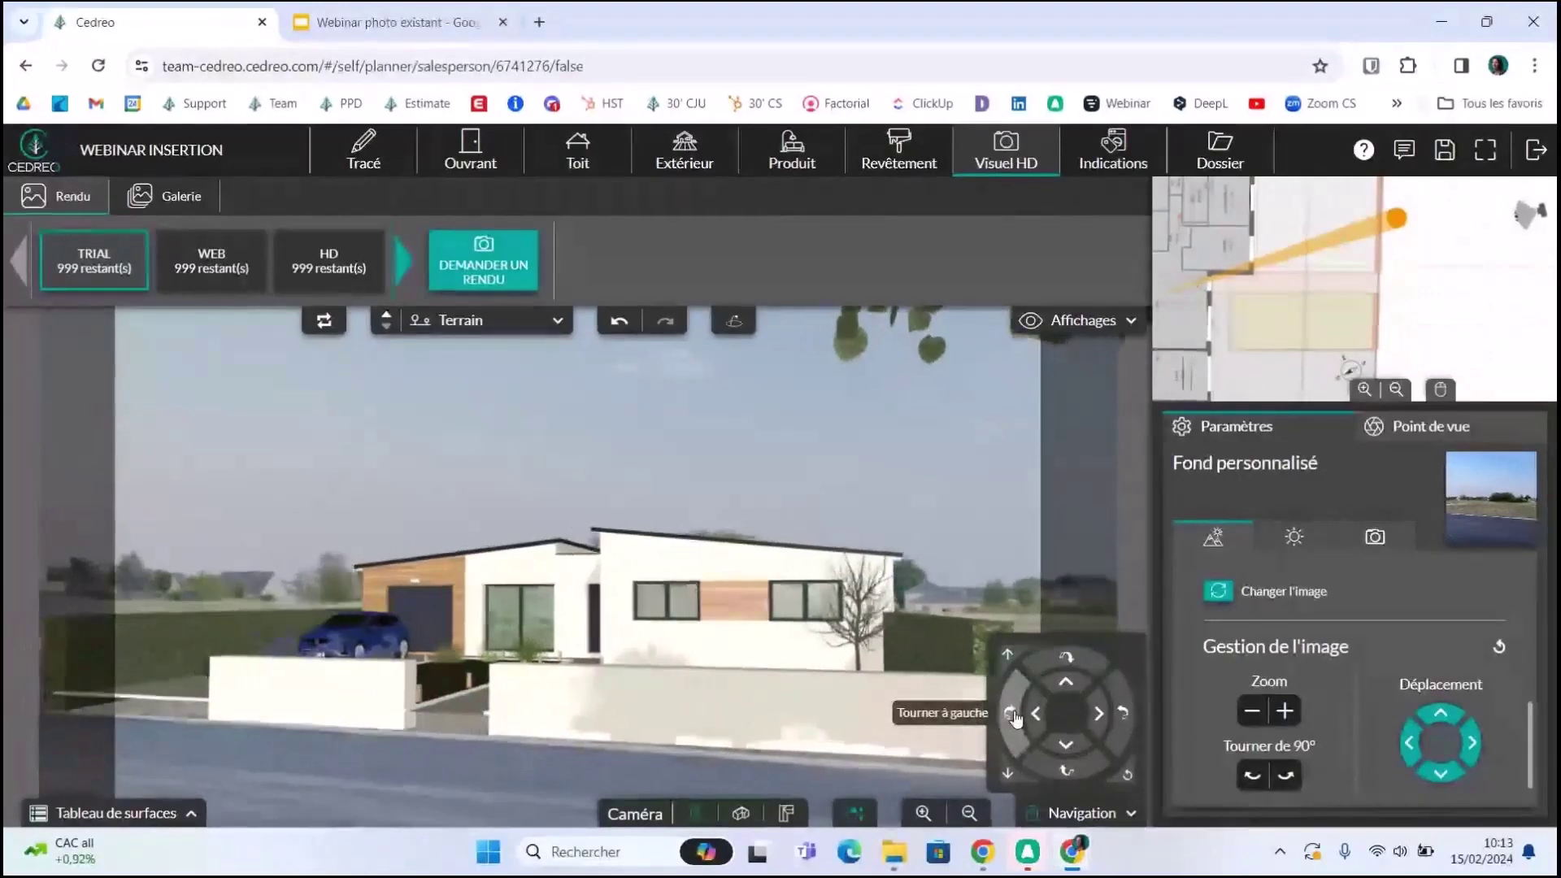
left_click(1016, 720)
left_click(1016, 720)
left_click(1016, 719)
left_click(1016, 720)
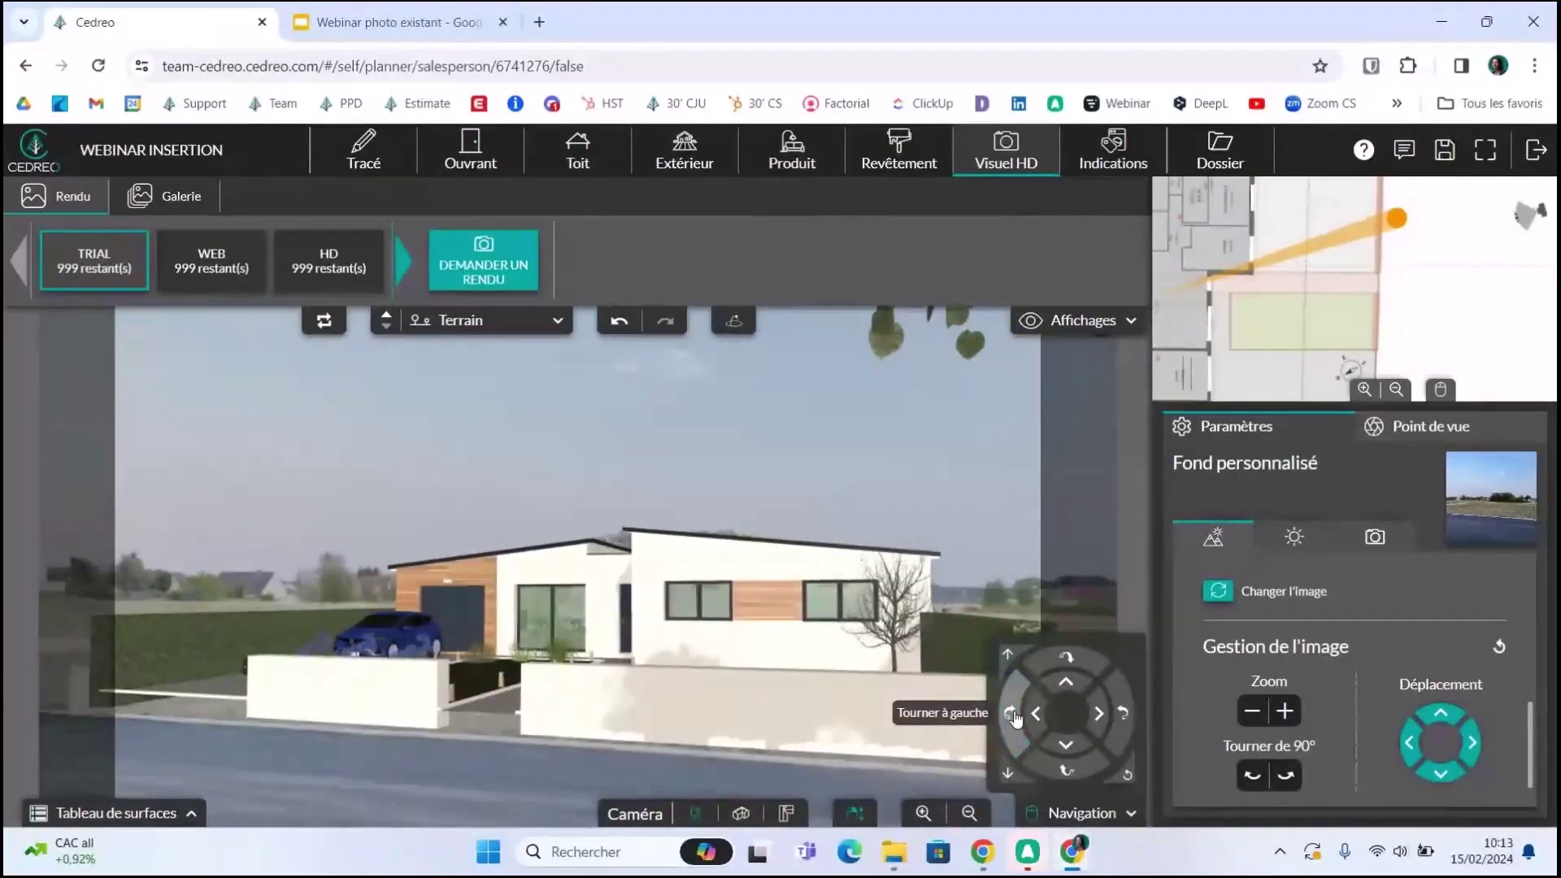
- Turn the camera slightly left and tilt the view so the house sits lower against the photo's horizon
left_click(1016, 720)
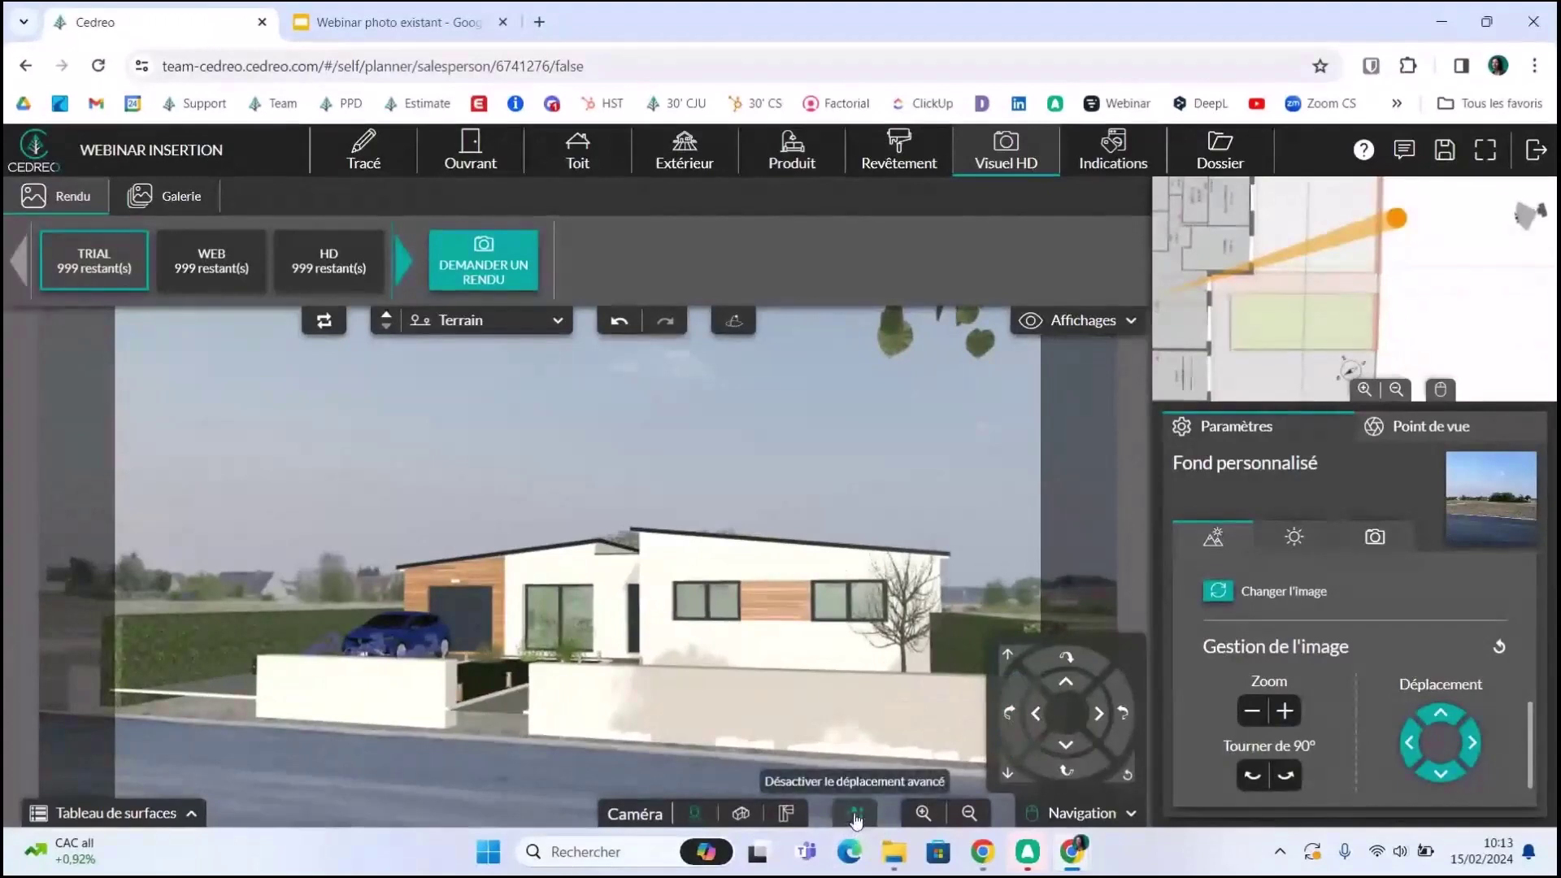
left_click(854, 818)
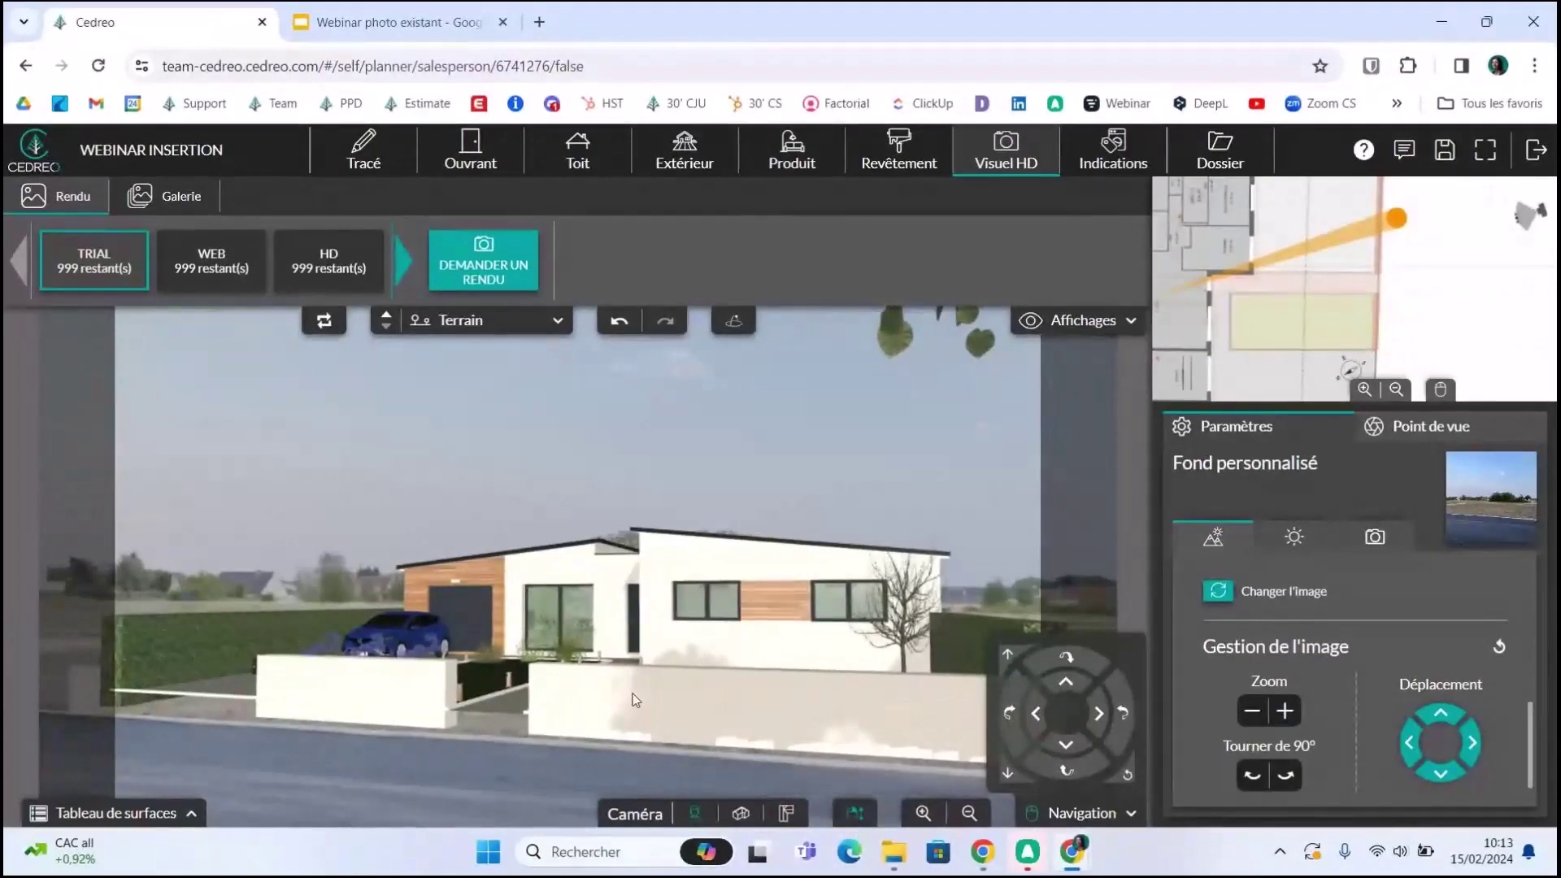
left_click_drag(645, 713, 659, 685)
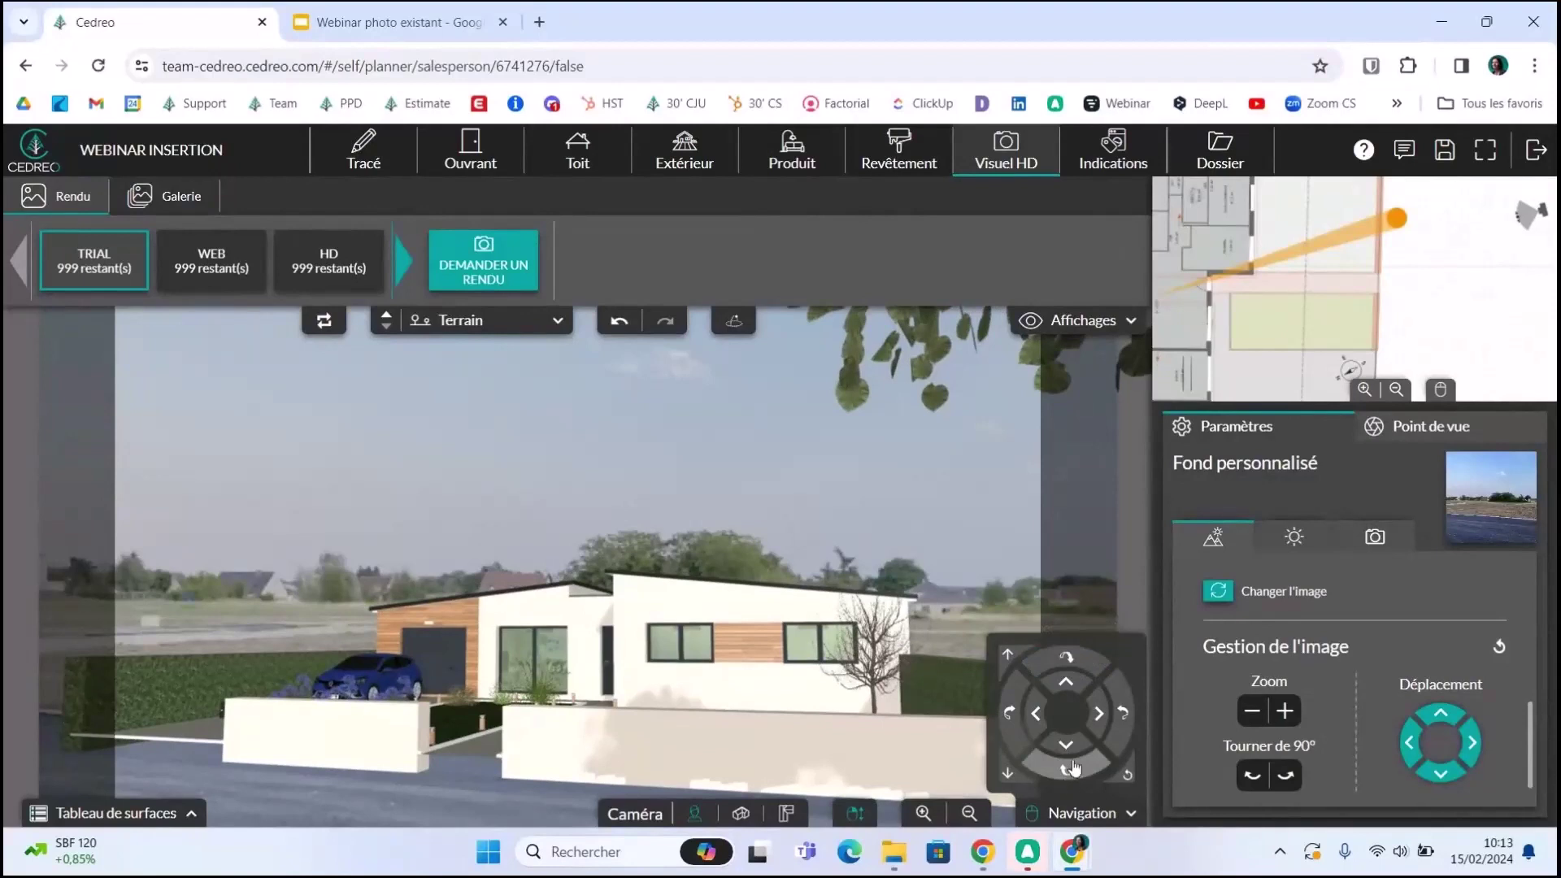
- Tilt the camera up and down in small increments to compare the house with the horizon, and pull the camera back slightly
left_click(1076, 671)
left_click(1076, 671)
left_click(1076, 671)
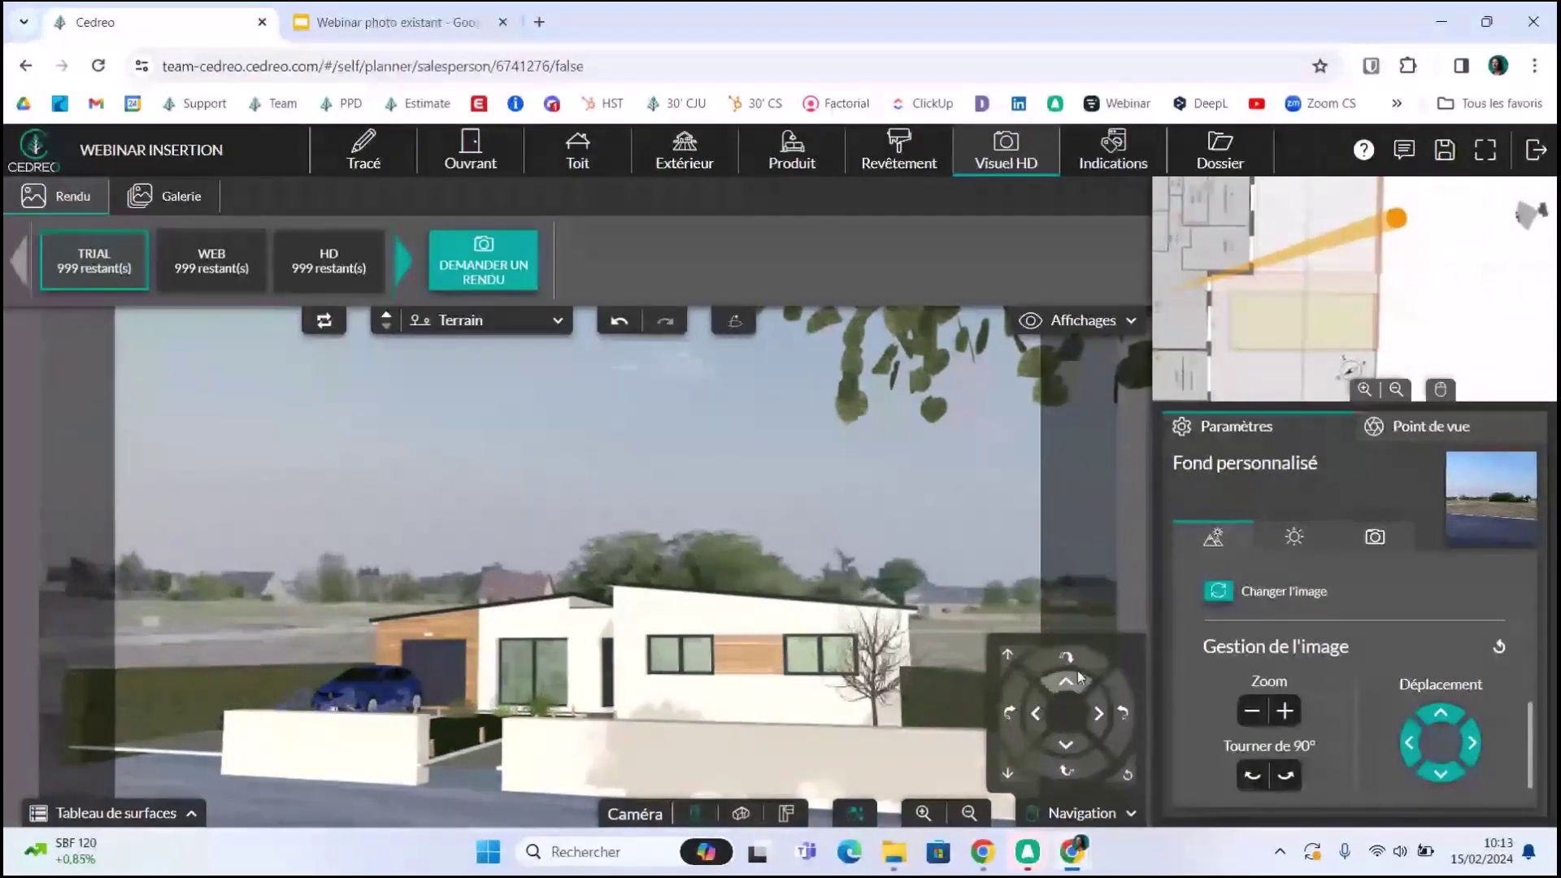
left_click(1073, 771)
left_click(1076, 777)
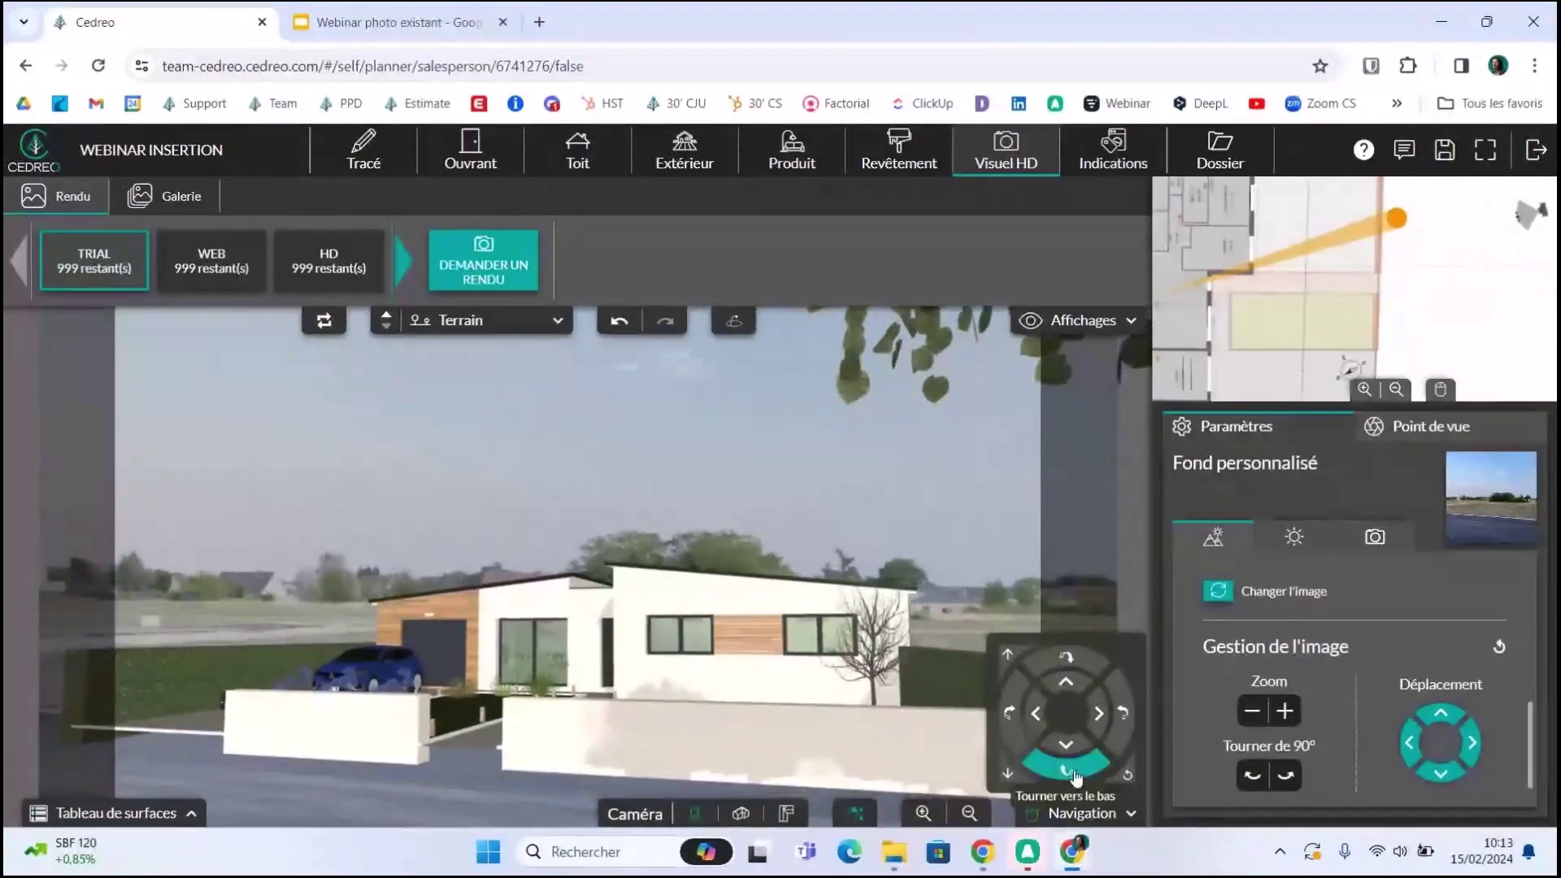
left_click(1075, 776)
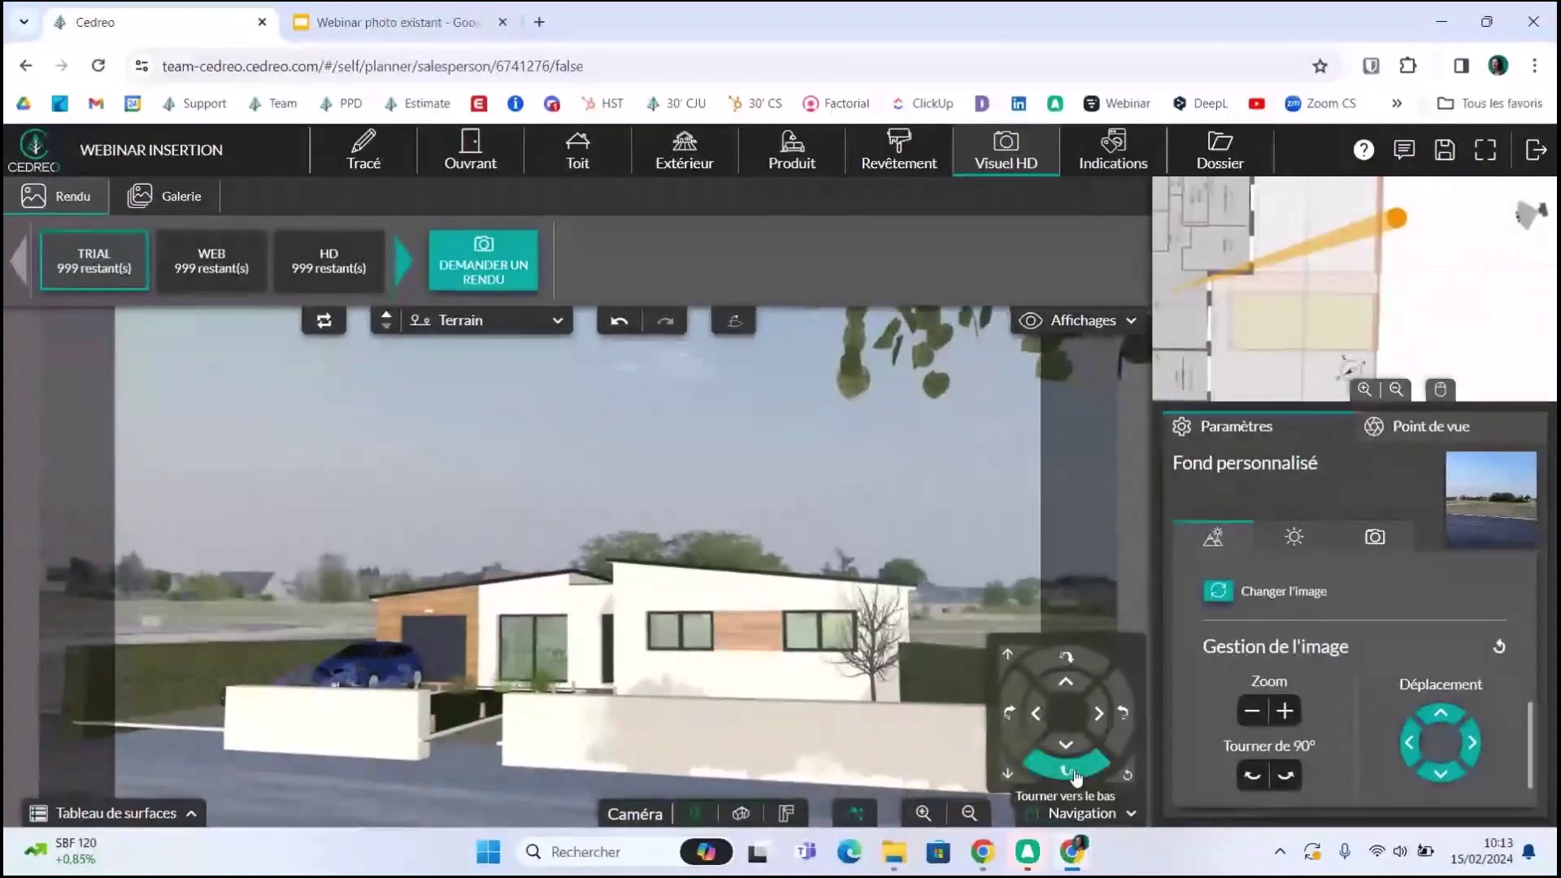
left_click(1077, 662)
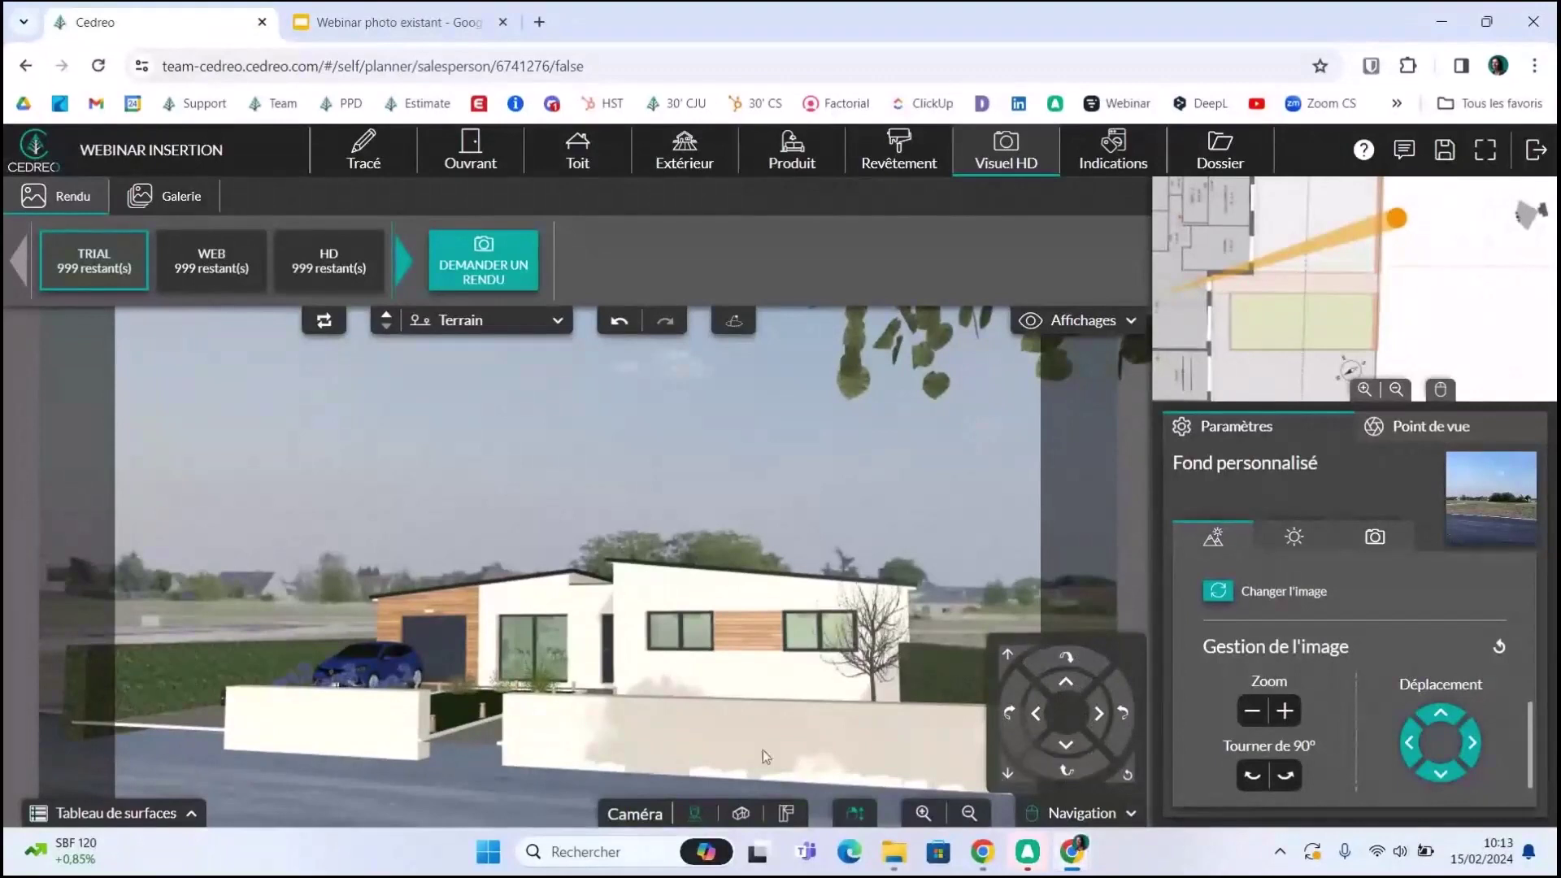
scroll(760, 748, "down", 3)
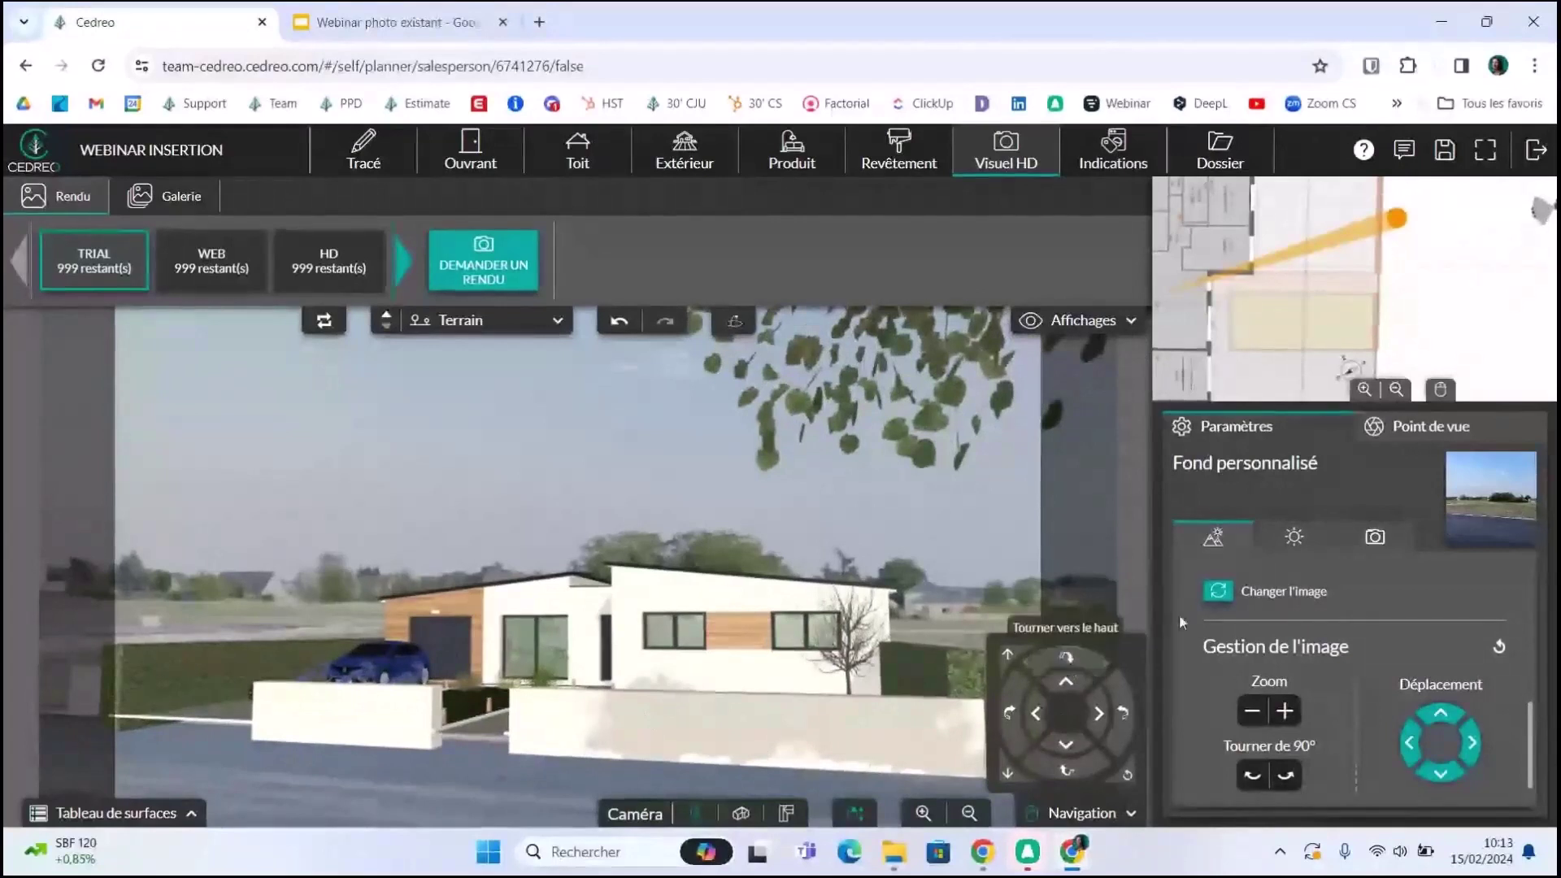
- Set the camera's inclination to 0° in the custom background's camera parameters
left_click(1224, 592)
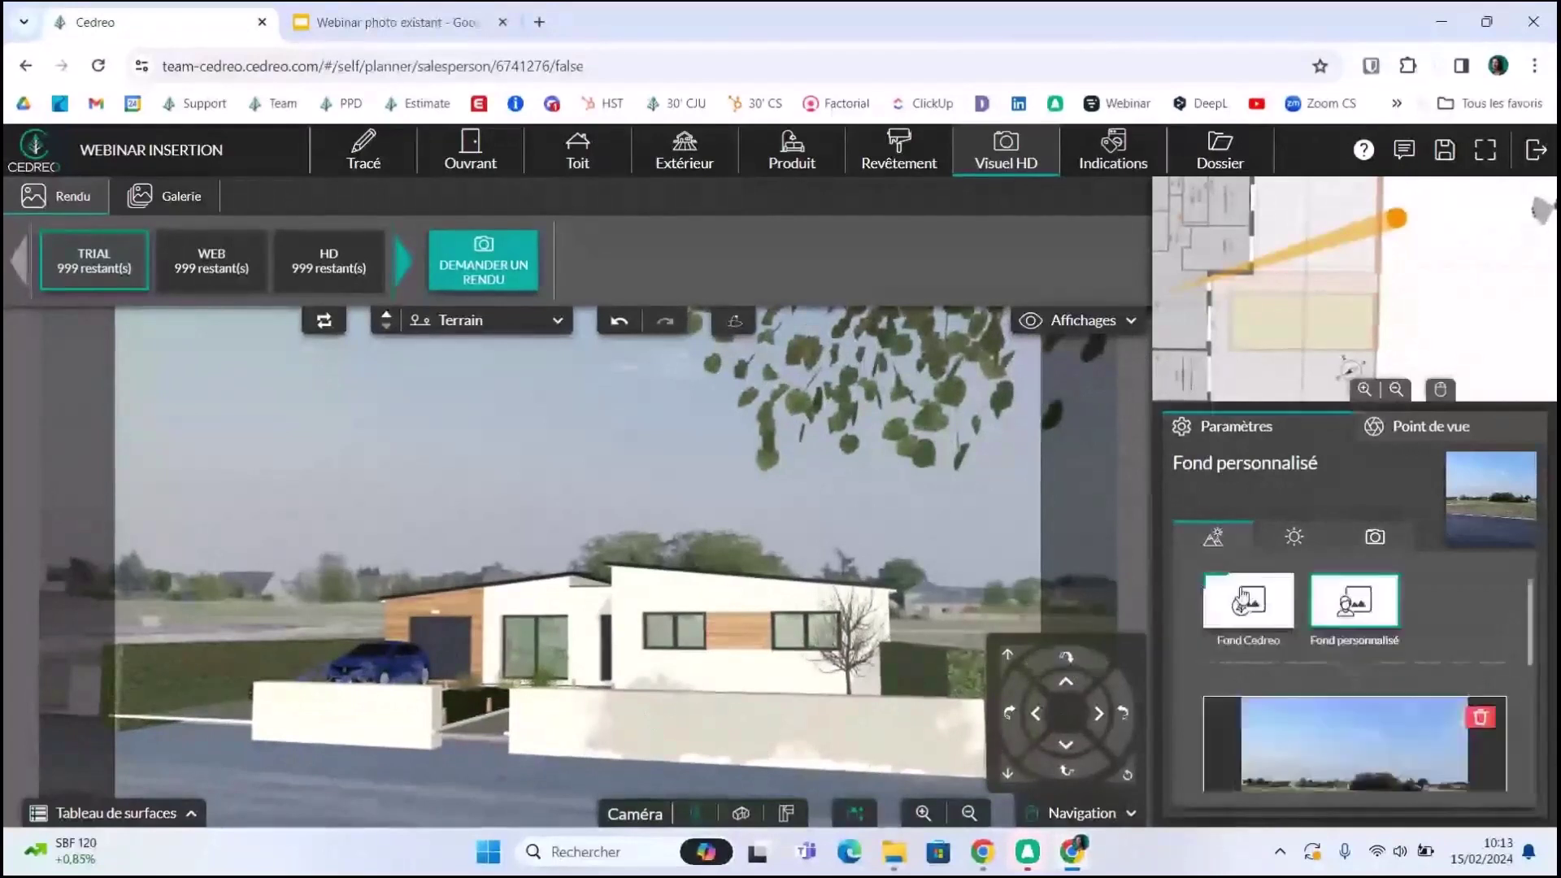
left_click(1296, 532)
scroll(1344, 695, "down", 1)
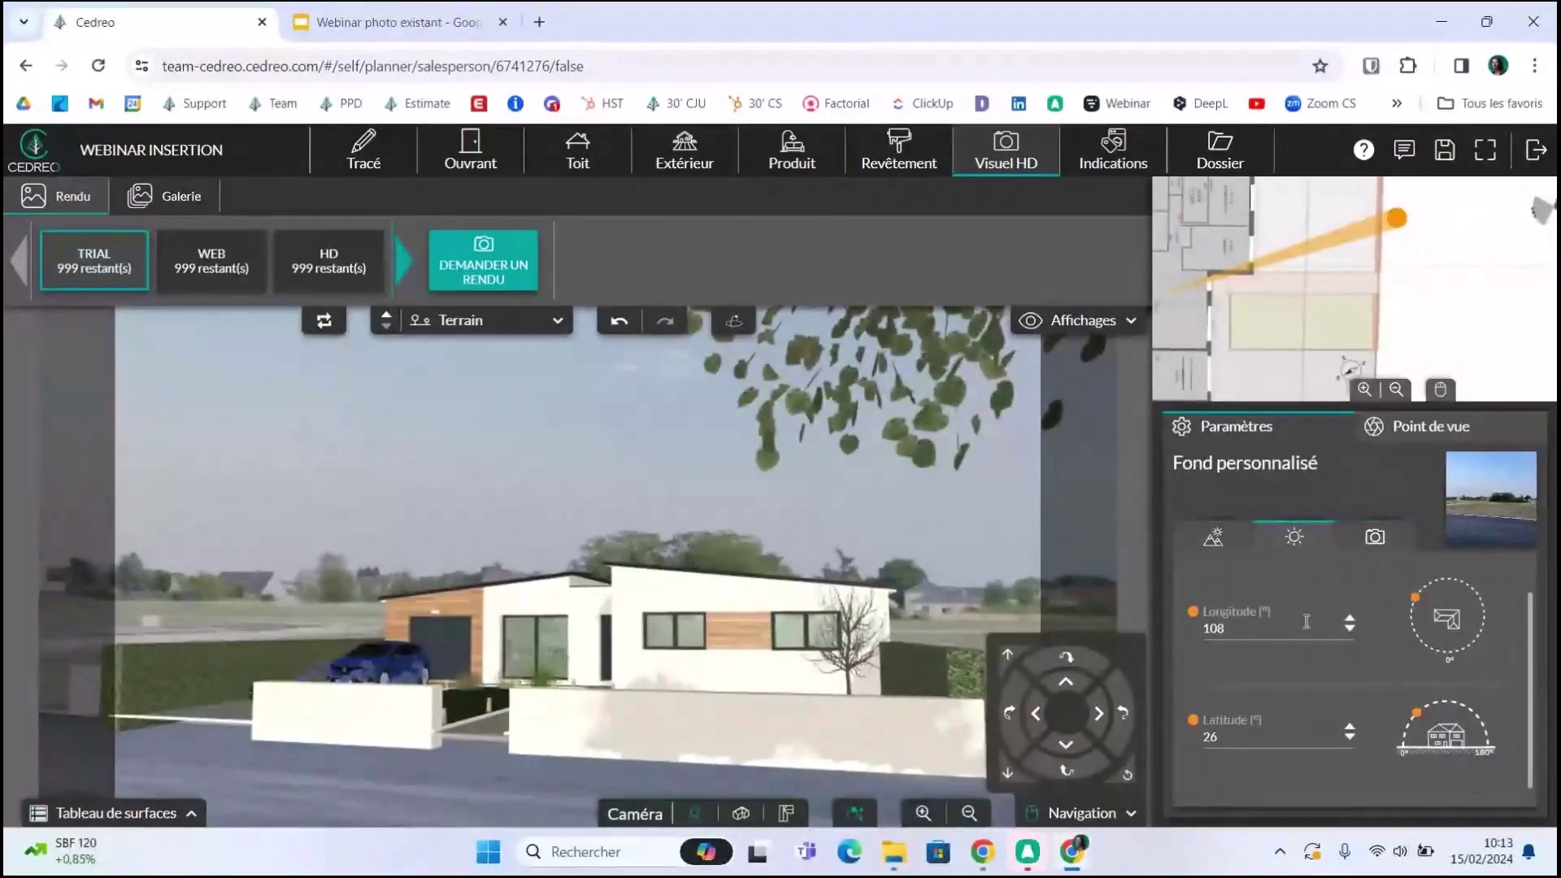
left_click(1375, 537)
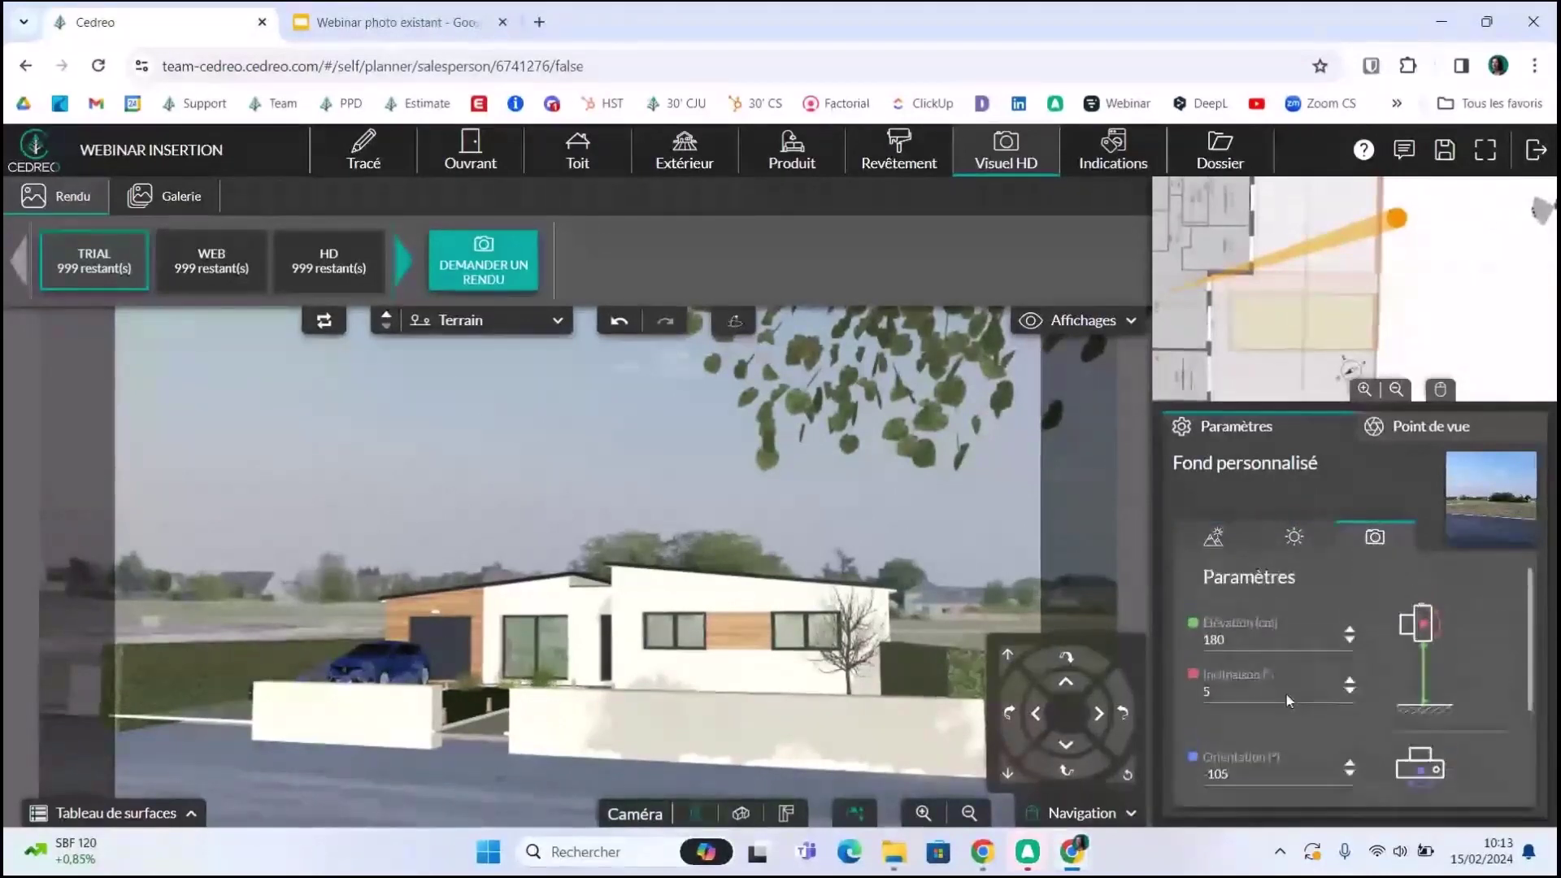
left_click(1350, 694)
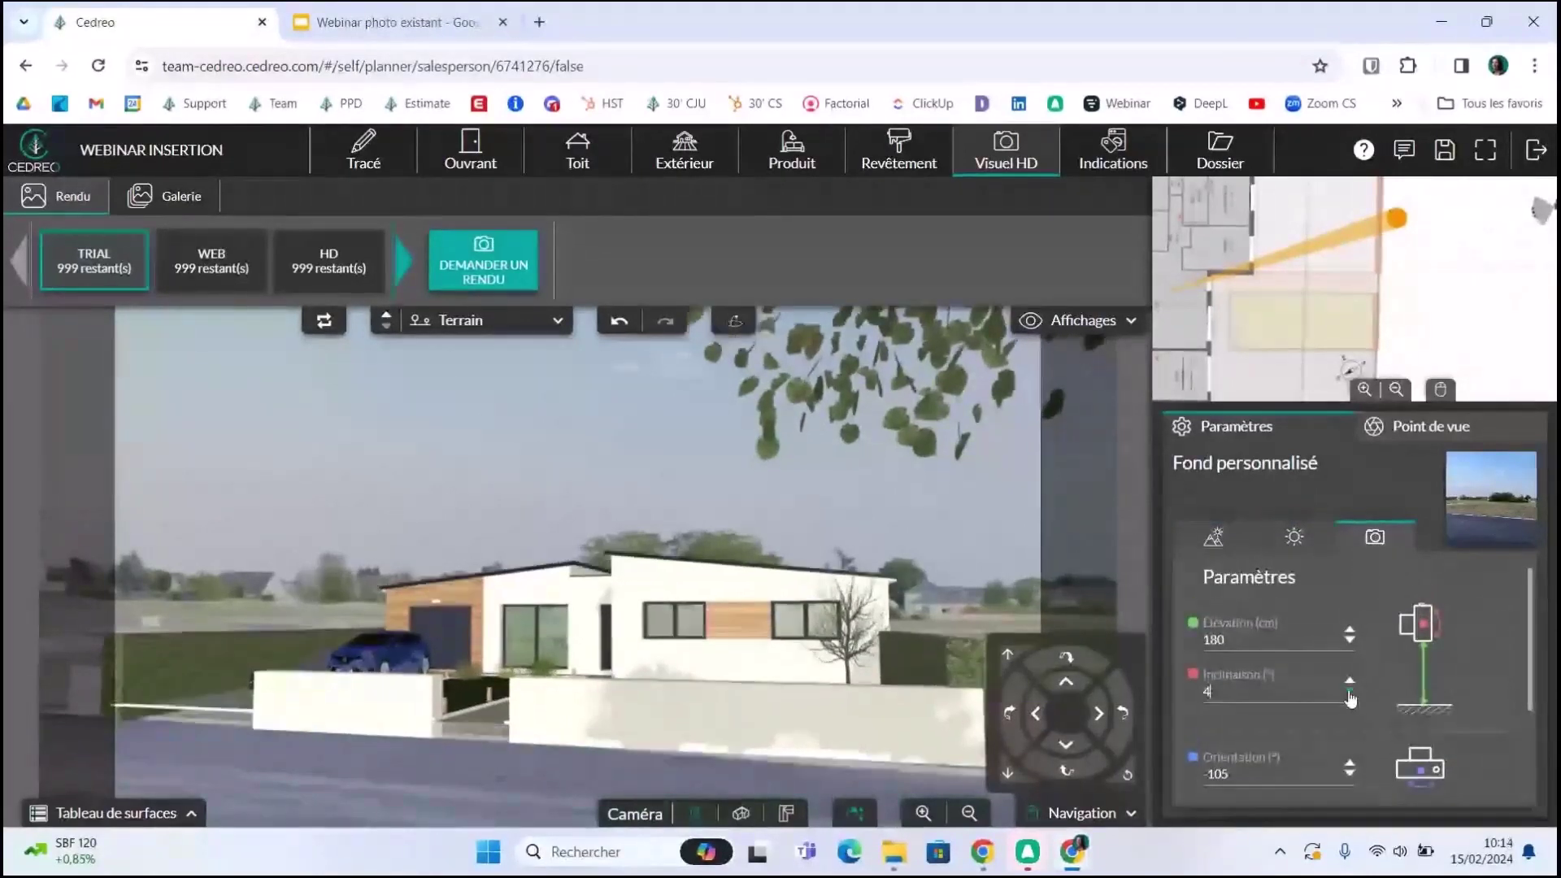
left_click(1350, 696)
left_click(1351, 696)
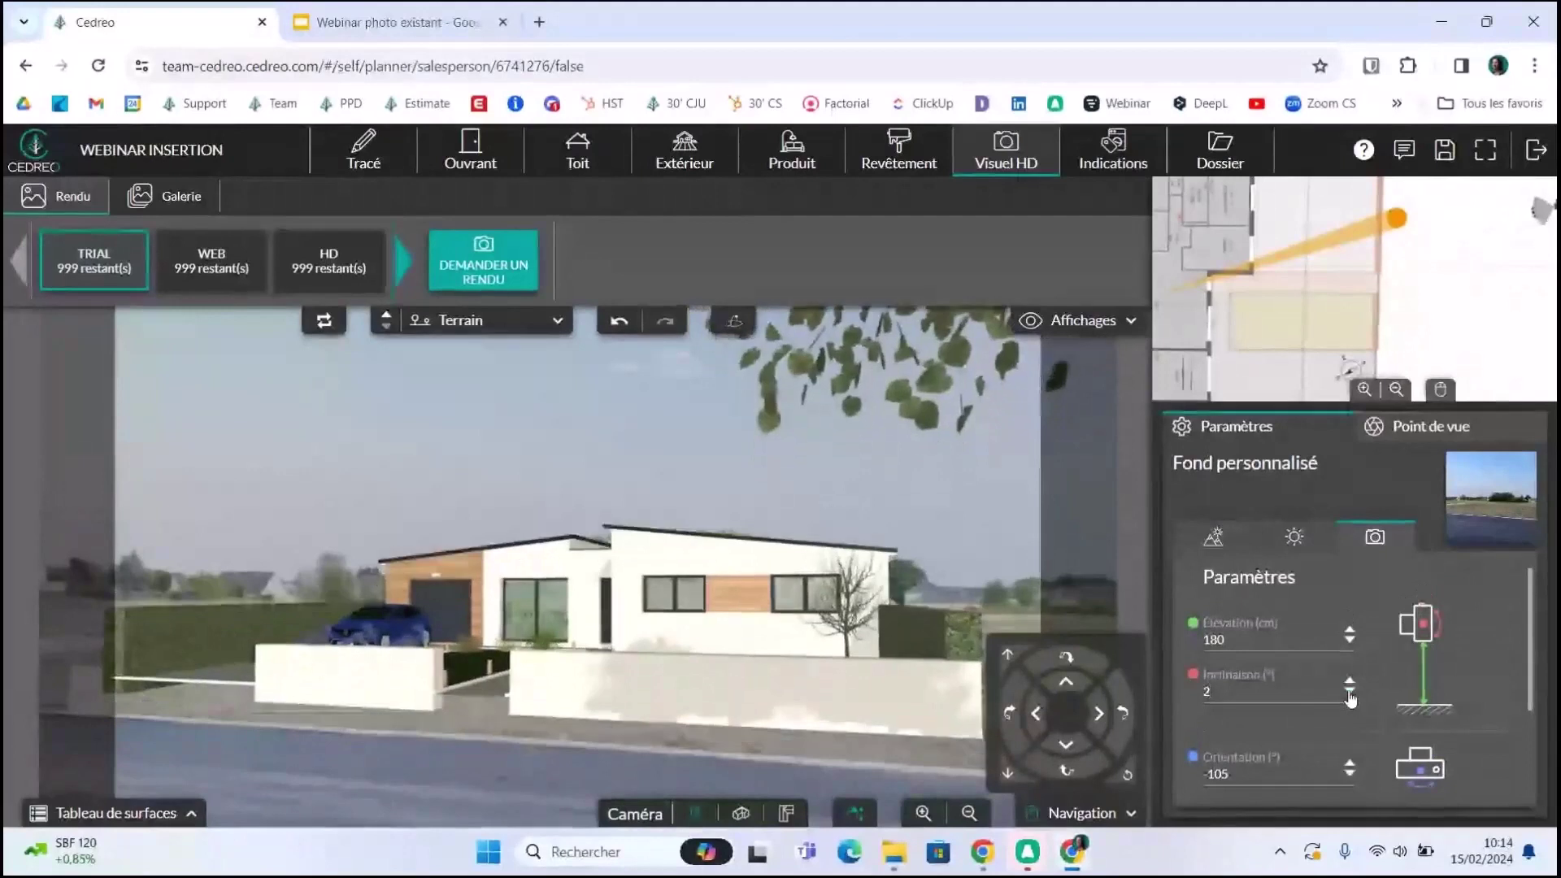
left_click(1350, 696)
left_click(1351, 696)
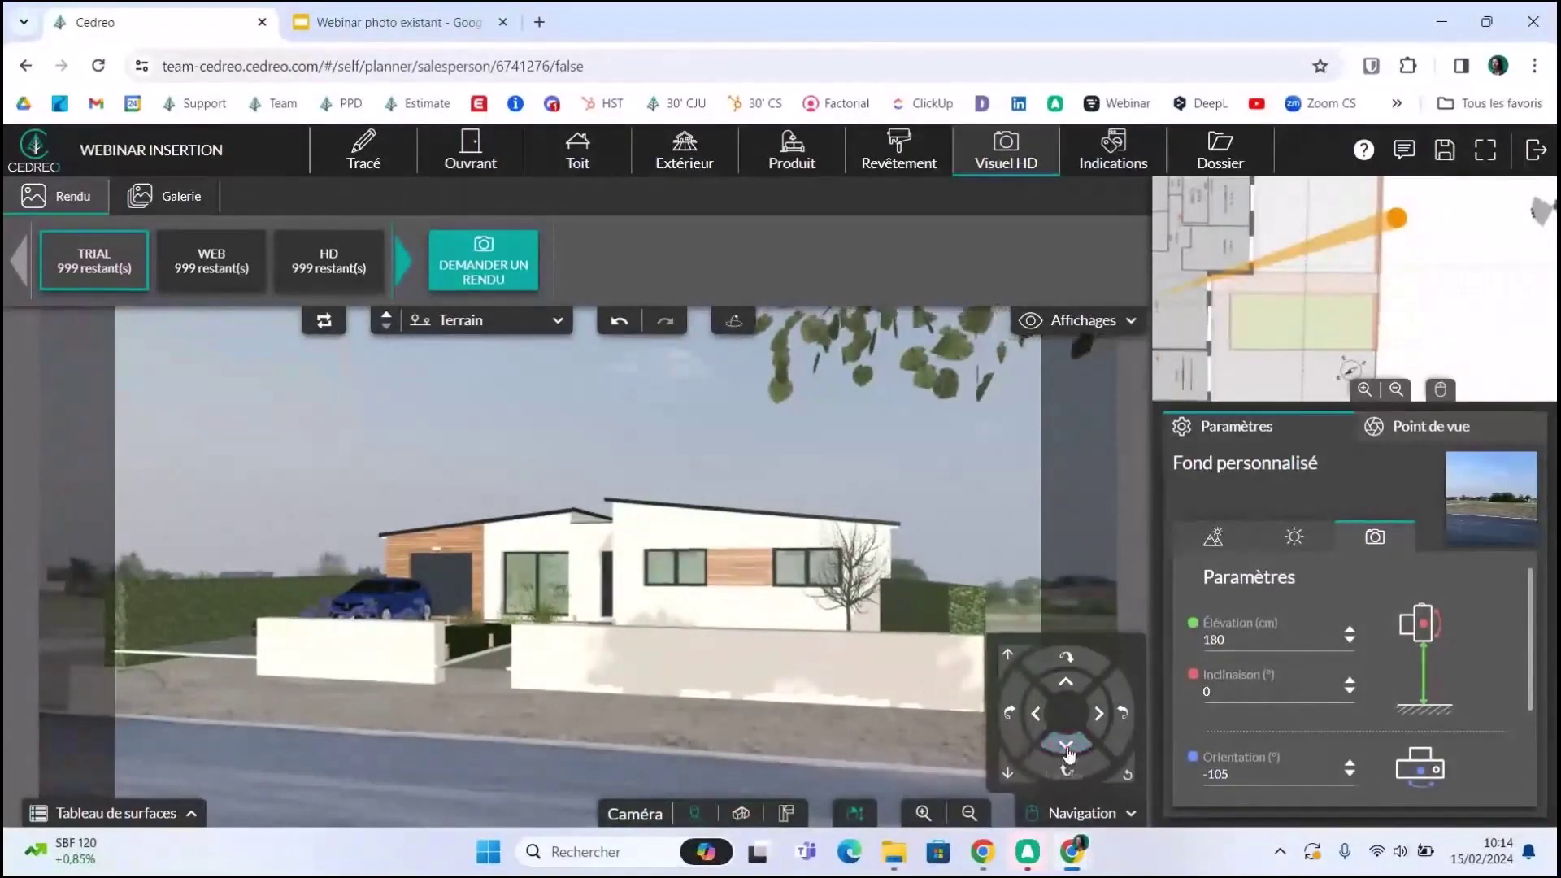
- Shift the custom background image upward in small increments until the road meets the base of the boundary walls
left_click(1214, 537)
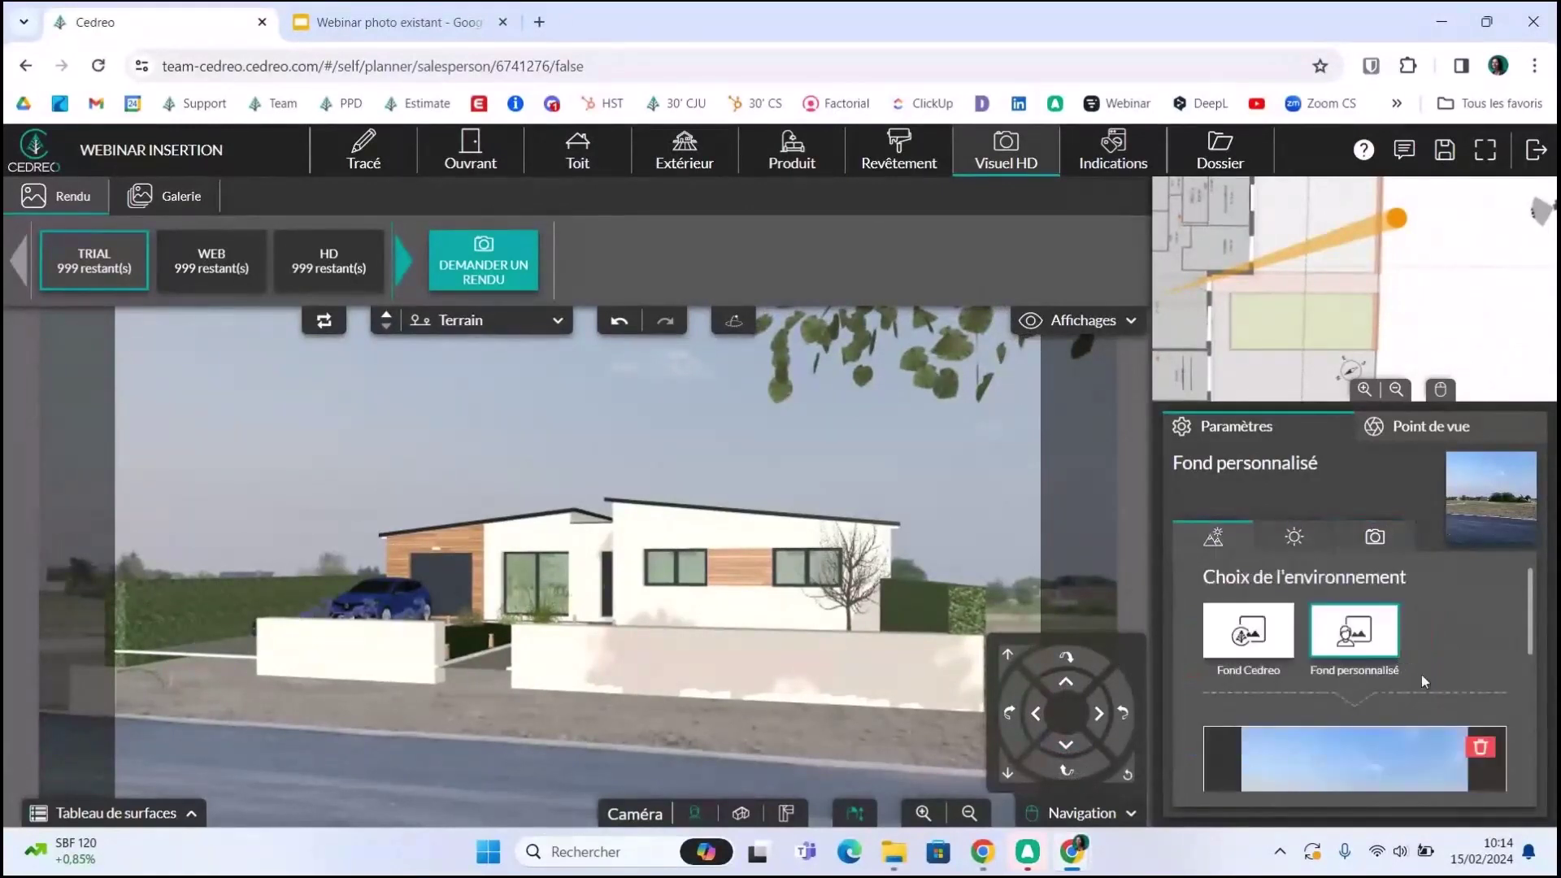
scroll(1419, 707, "down", 4)
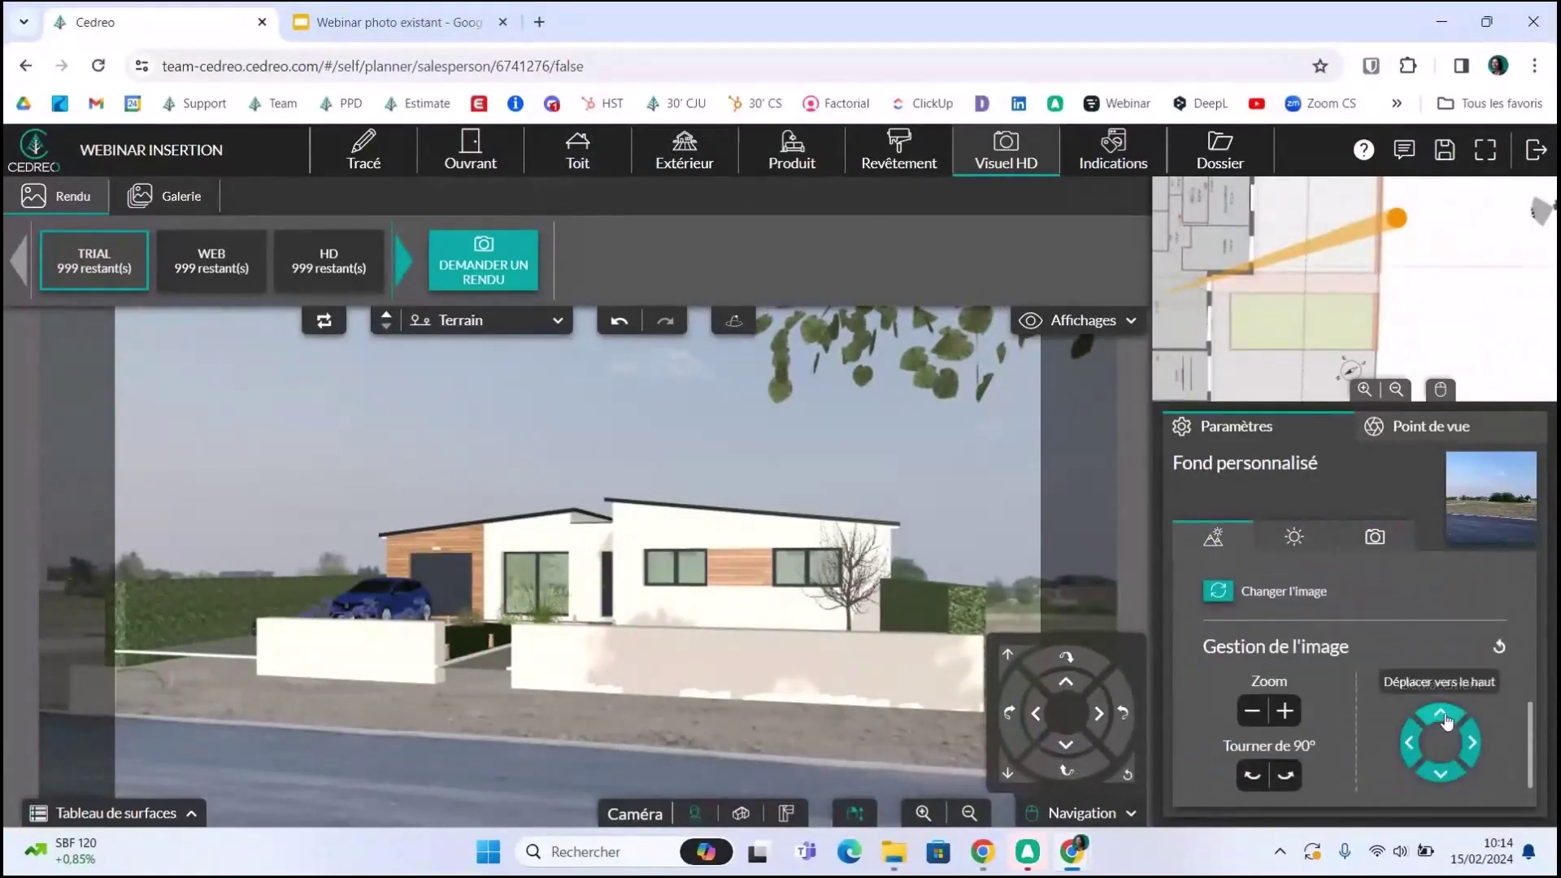
left_click(1444, 718)
left_click(1445, 719)
left_click(1443, 716)
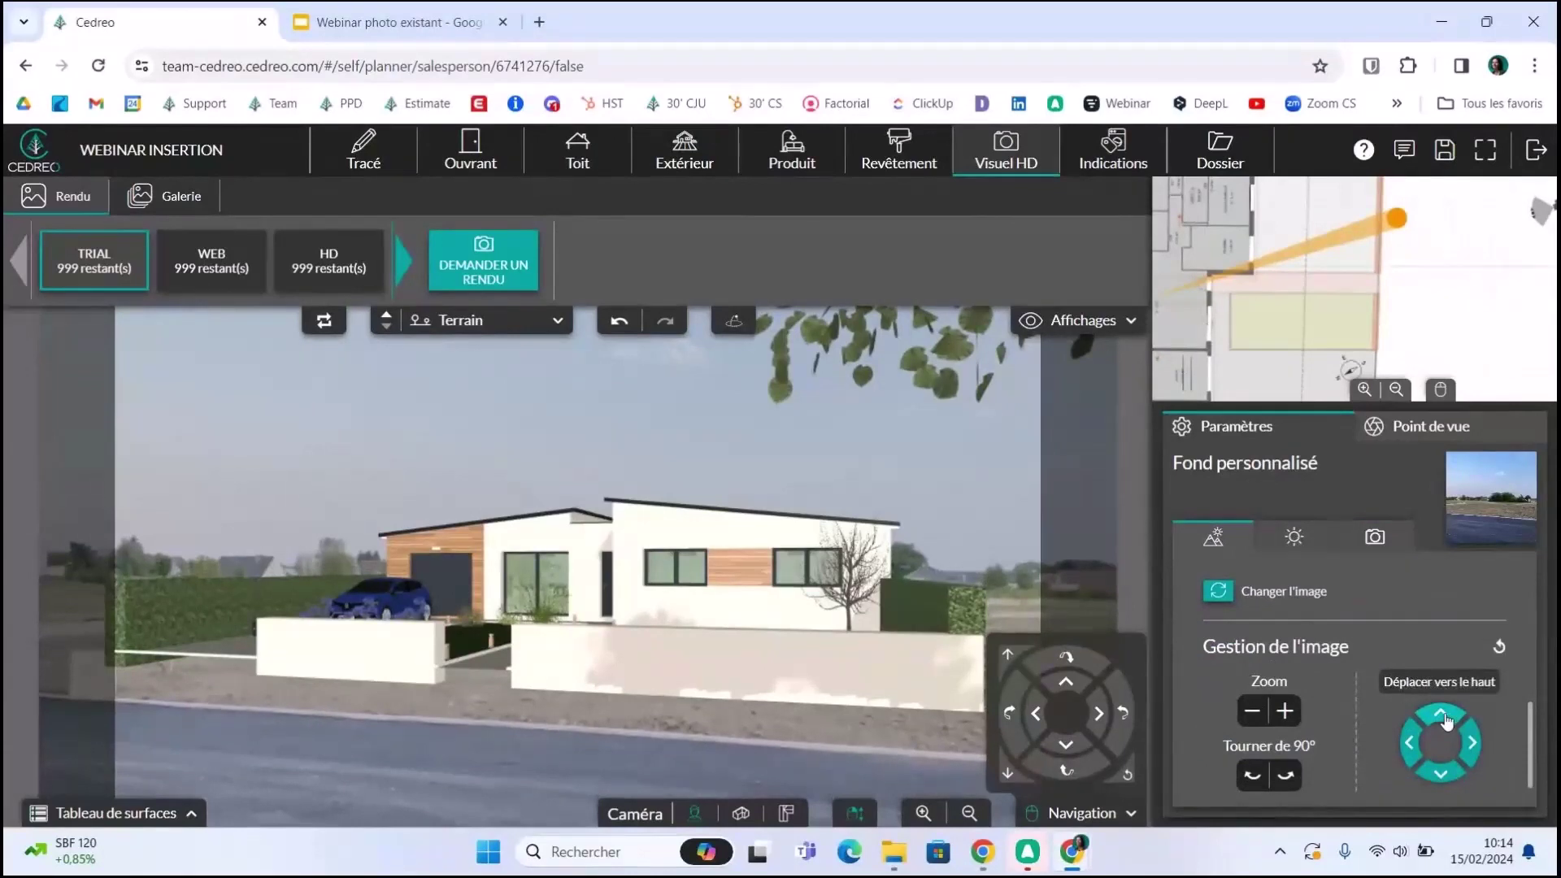
left_click(1443, 716)
left_click(1447, 719)
left_click(1446, 719)
left_click(1447, 719)
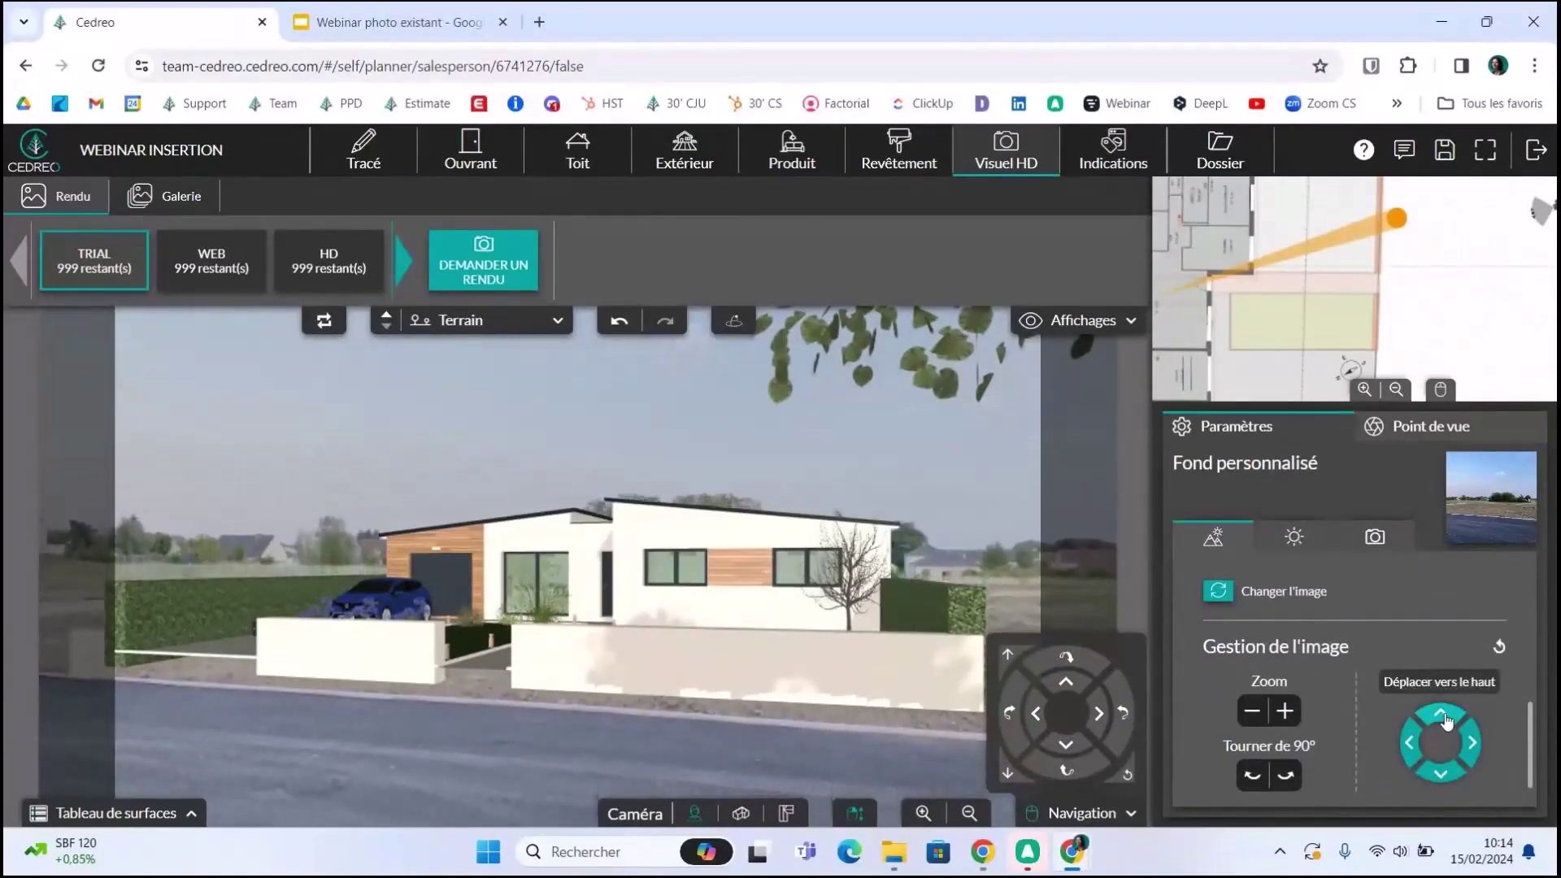
left_click(1447, 720)
left_click(1447, 719)
left_click(1446, 720)
left_click(1447, 720)
left_click(1447, 720)
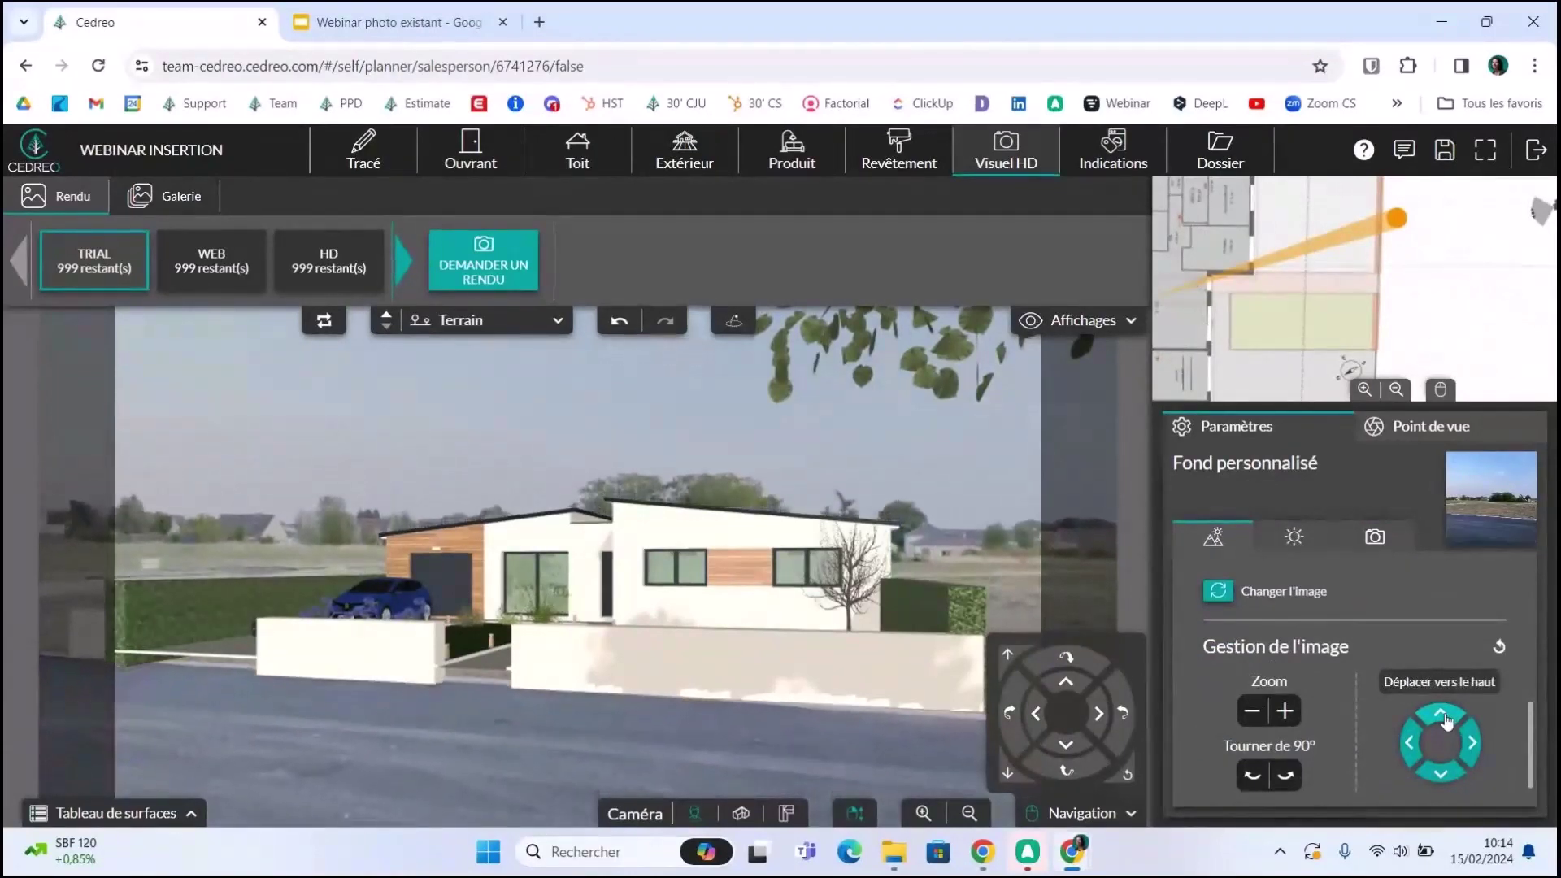
left_click(1447, 720)
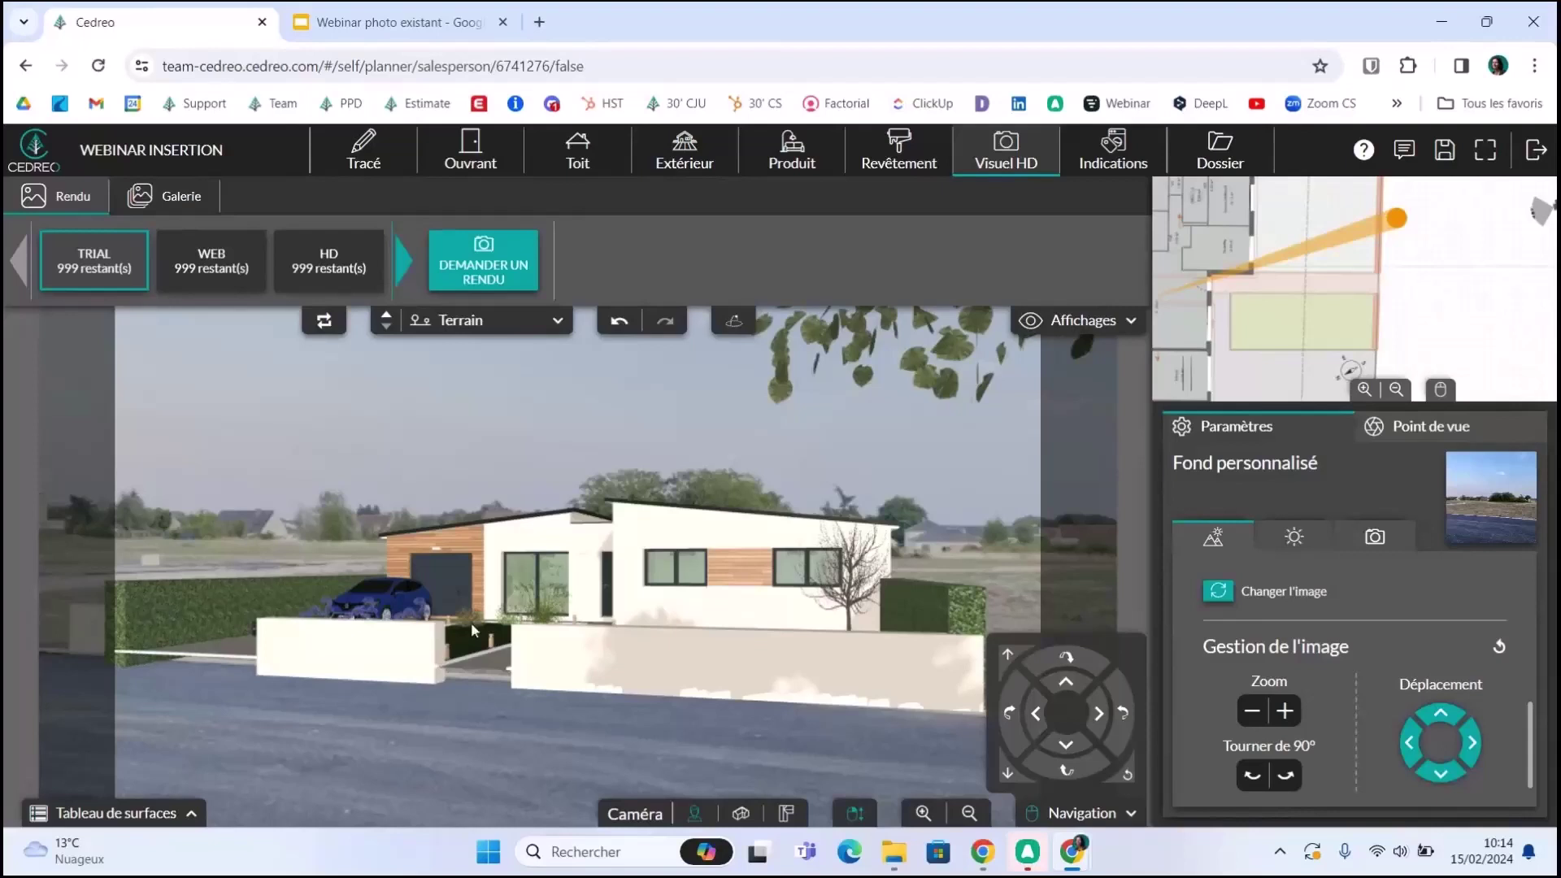
- Turn the camera left in small increments and shift the viewpoint slightly to align the boundary walls with the road edge
left_click(1009, 714)
left_click(1009, 714)
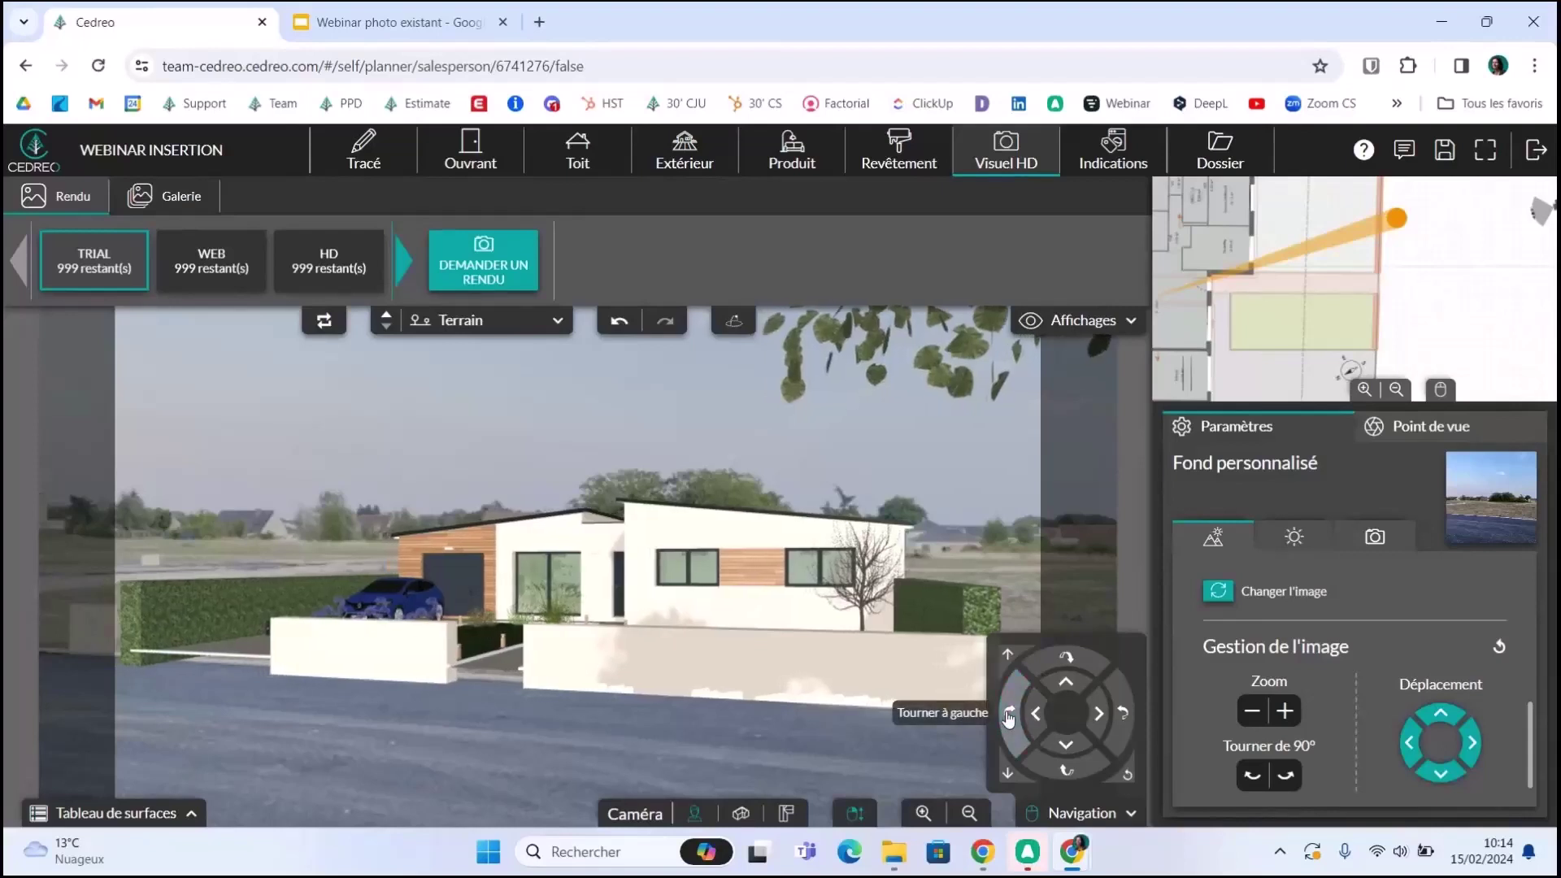
left_click(1010, 715)
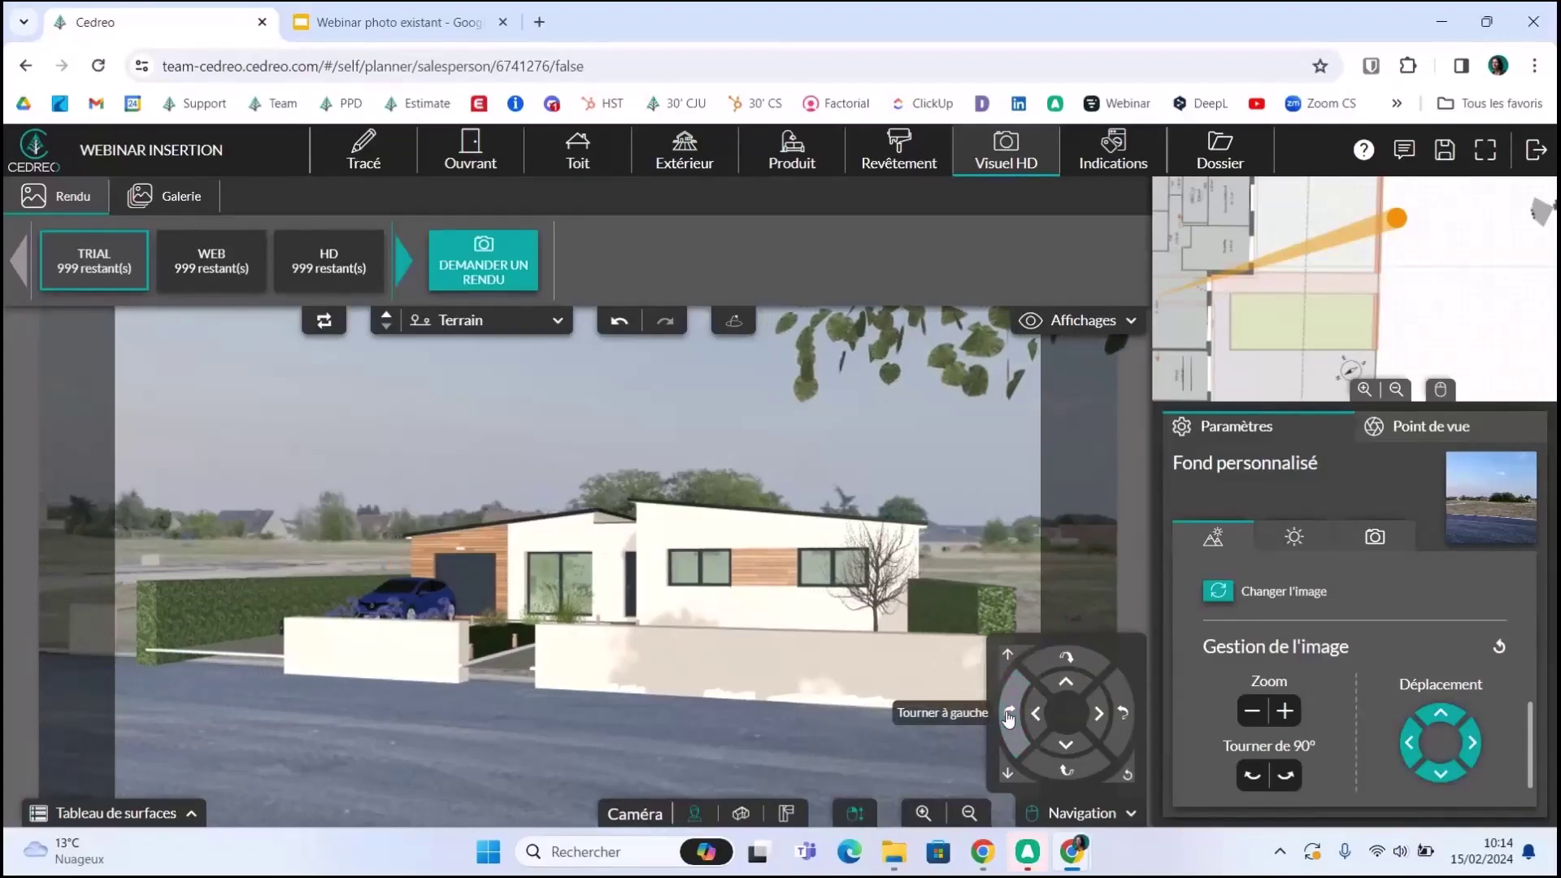
left_click_drag(691, 675, 612, 662)
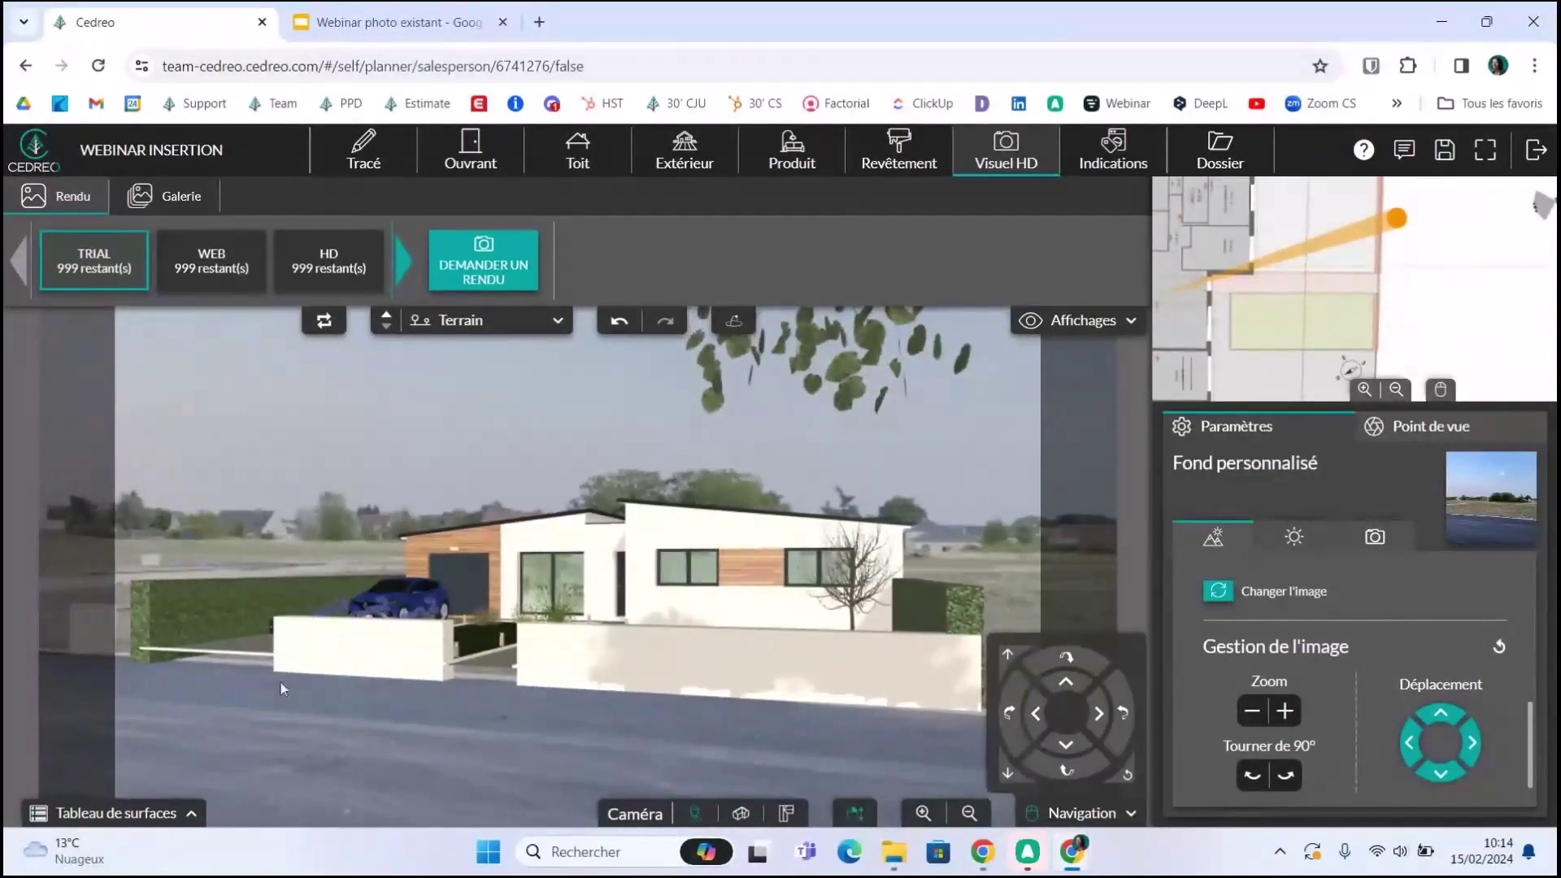
left_click(1011, 715)
left_click_drag(1017, 722, 1016, 723)
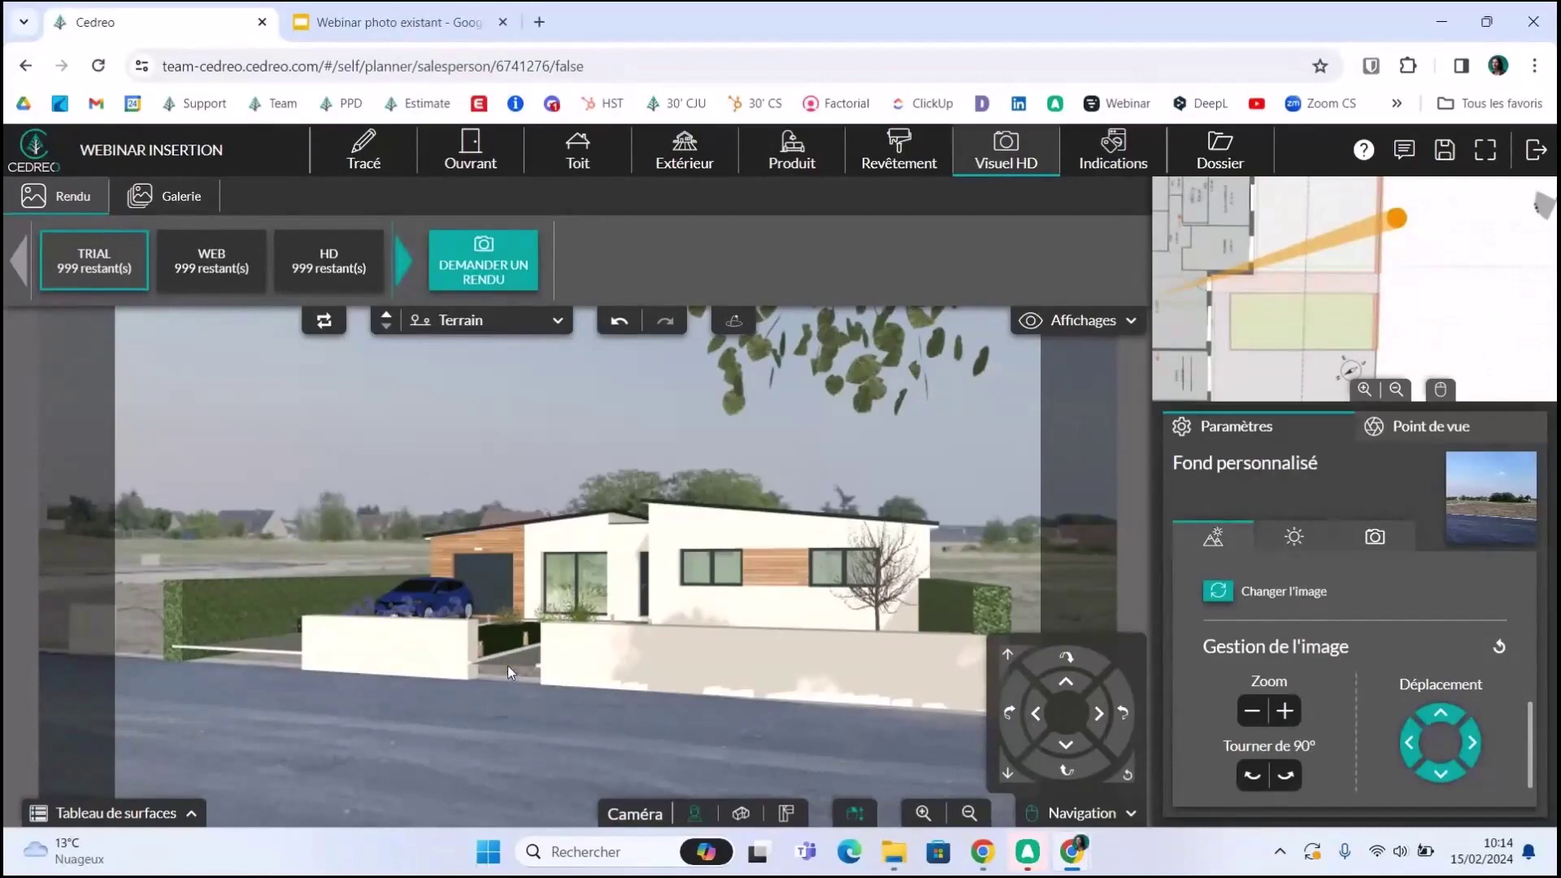
- Check the finishing-touches slide in the Google Slides presentation and return to Cedreo
left_click(423, 22)
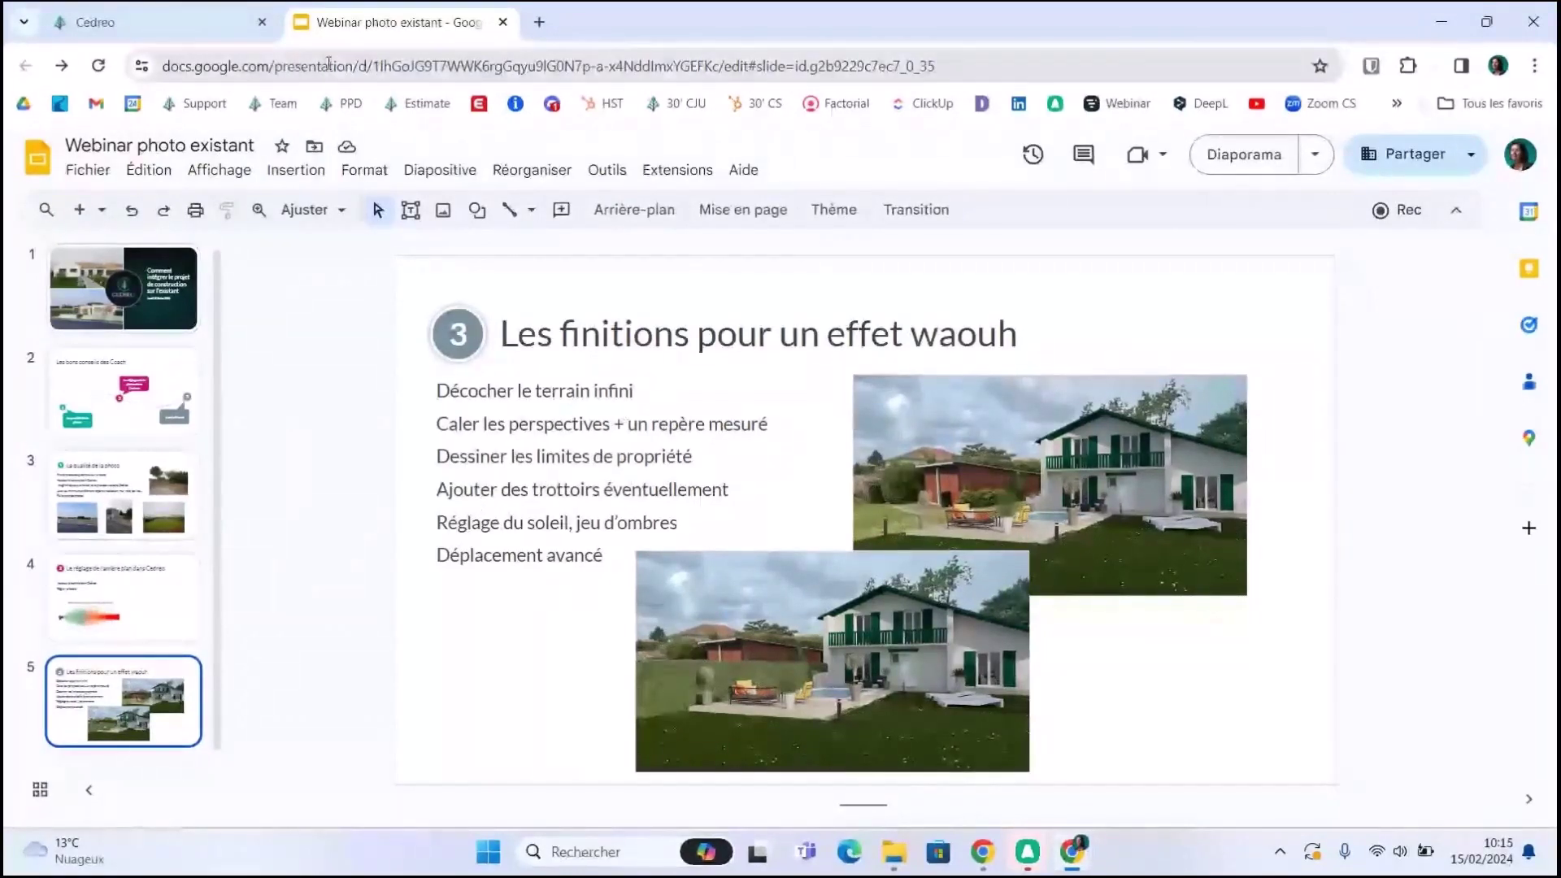
left_click(218, 24)
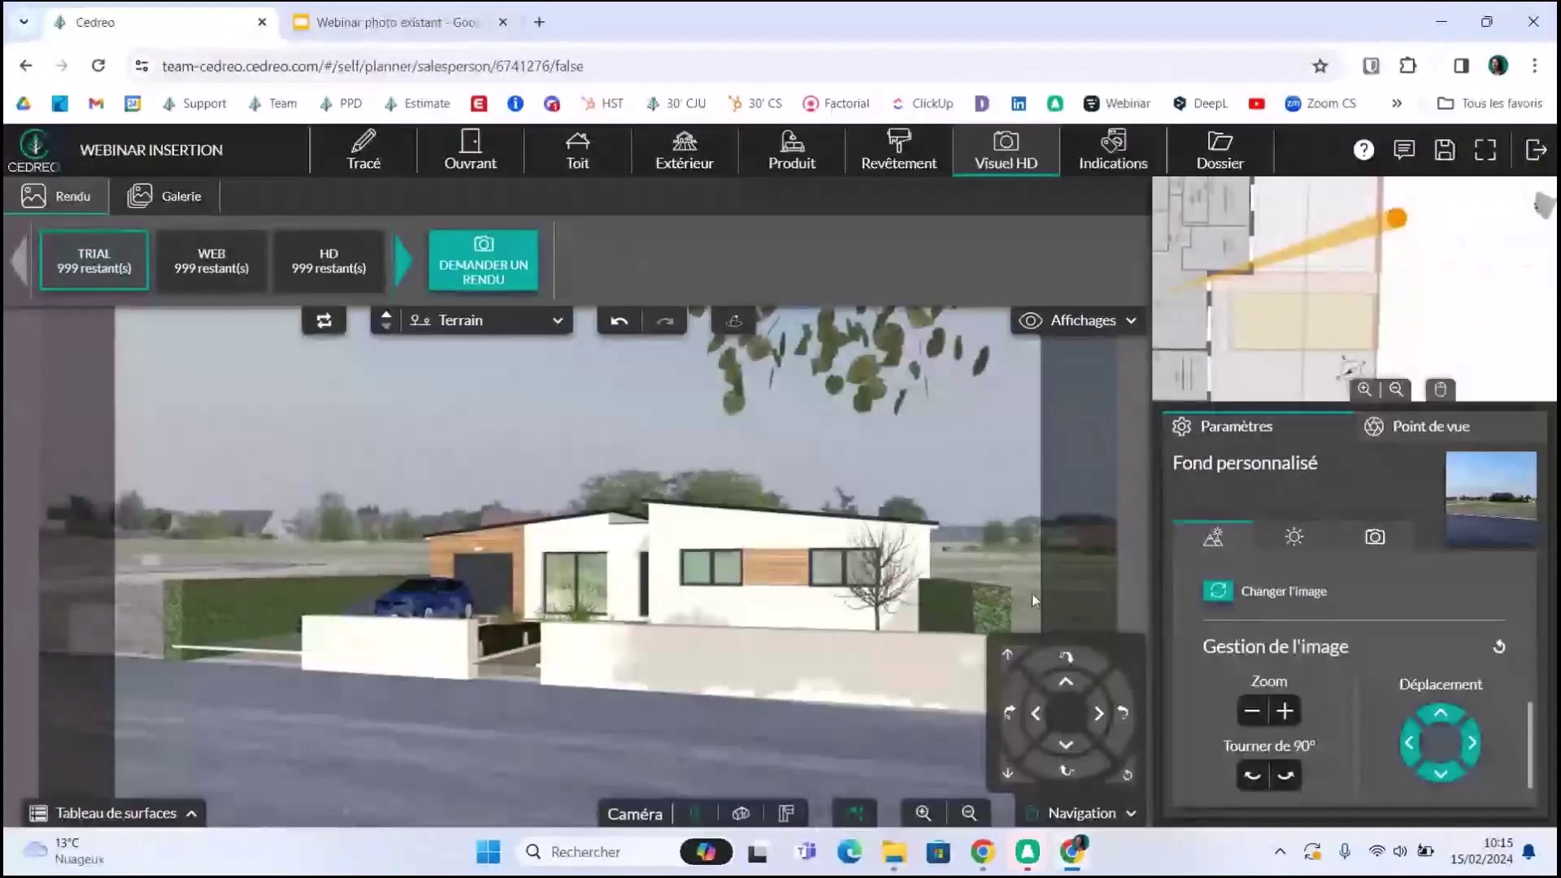
- In top view, search the products for "TROTT" and place the 700 cm grass sidewalk lengthwise along the outside of the front boundary wall
left_click(786, 814)
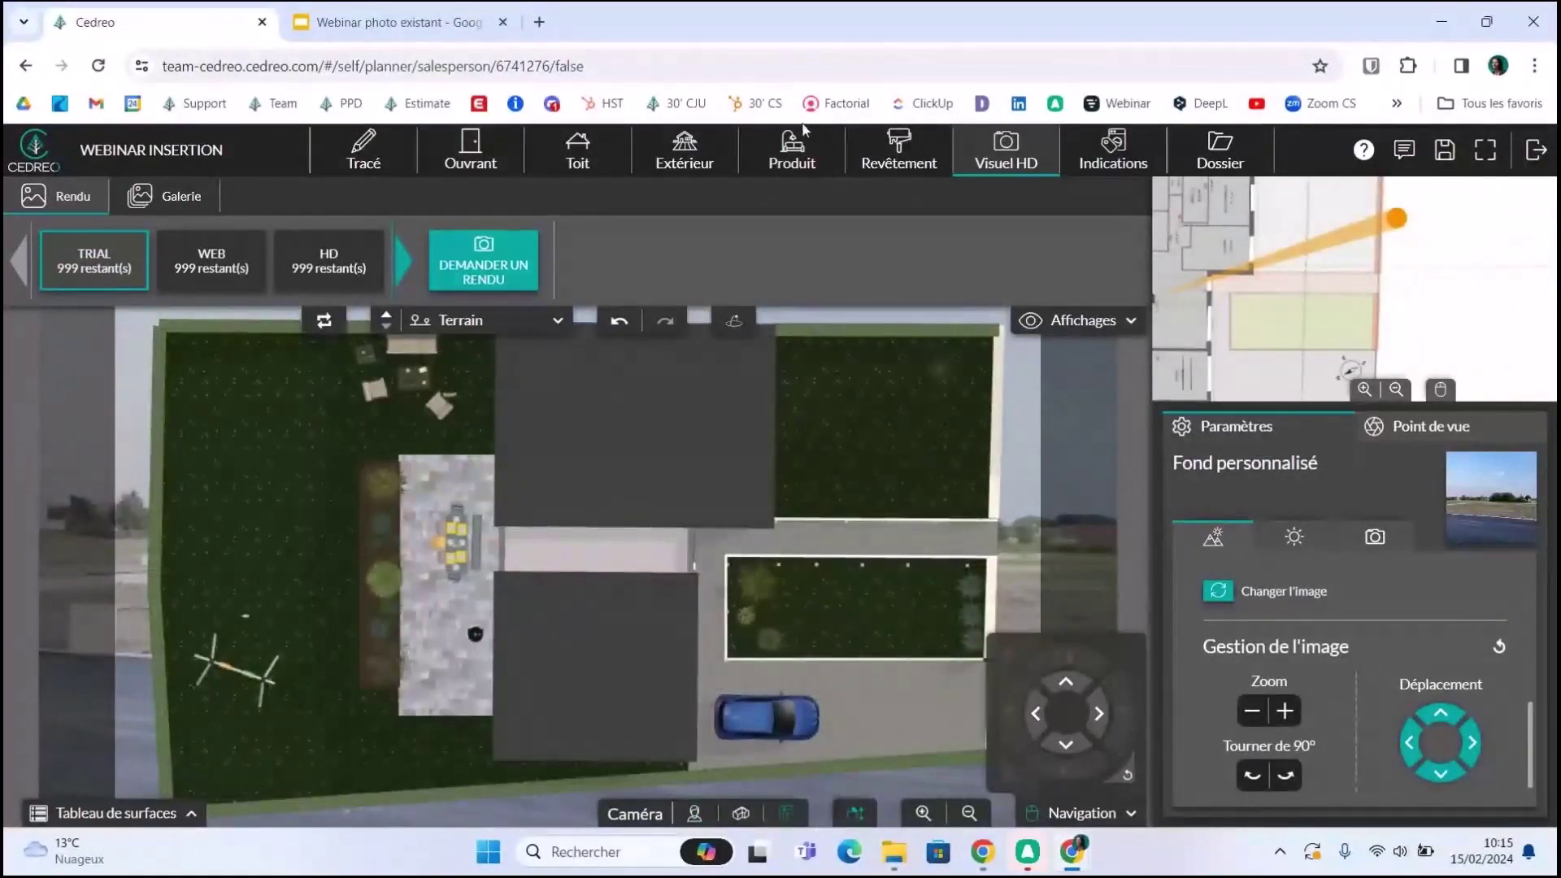
left_click(792, 151)
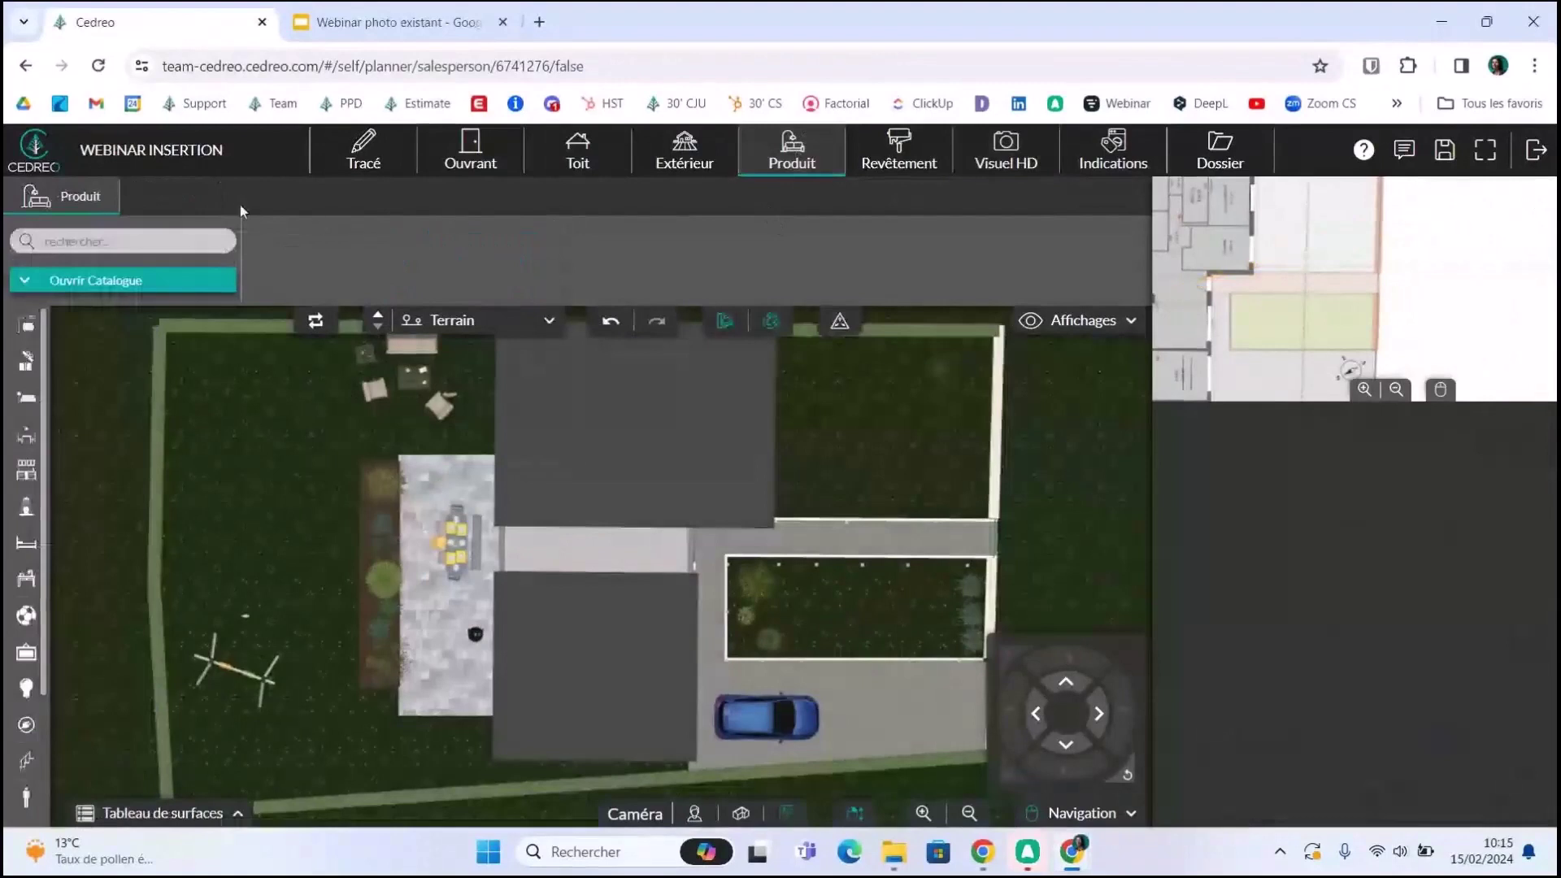
left_click(165, 240)
type("TROTT")
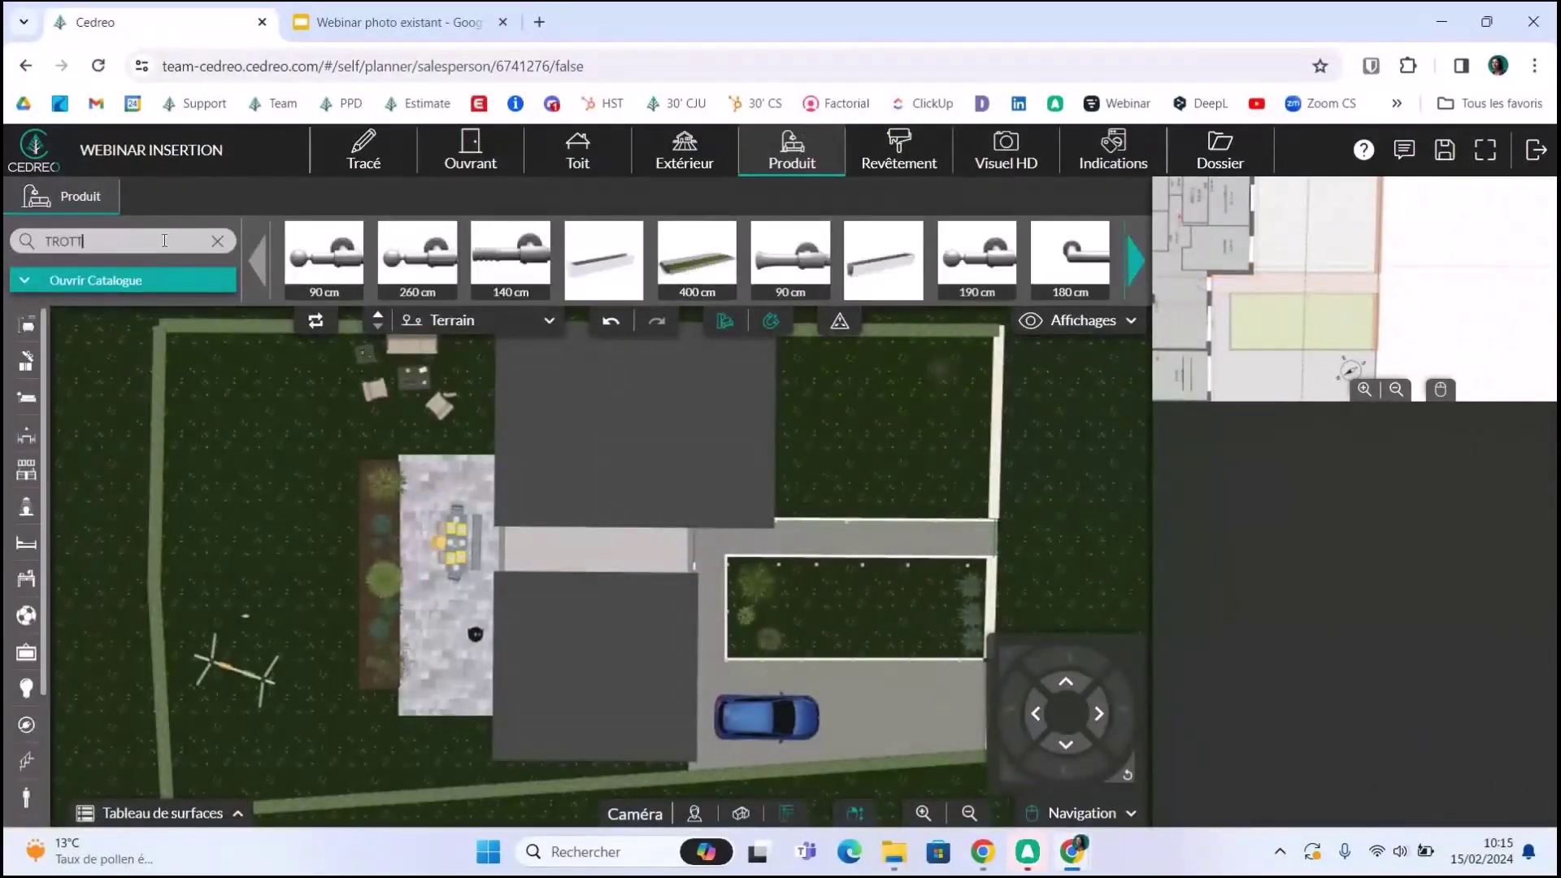
left_click(511, 257)
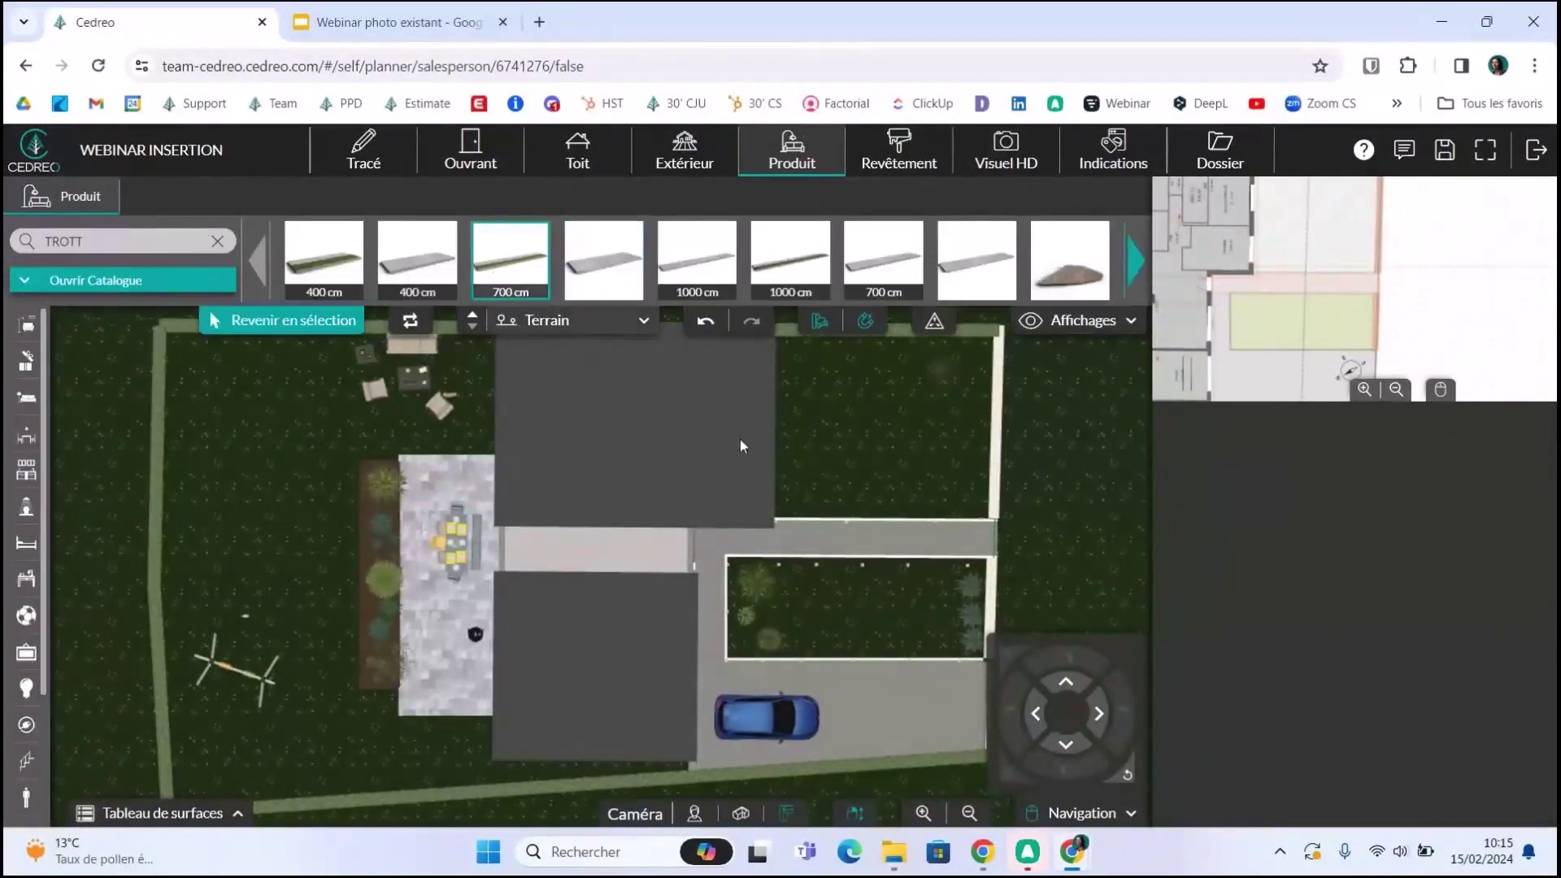
left_click(968, 522)
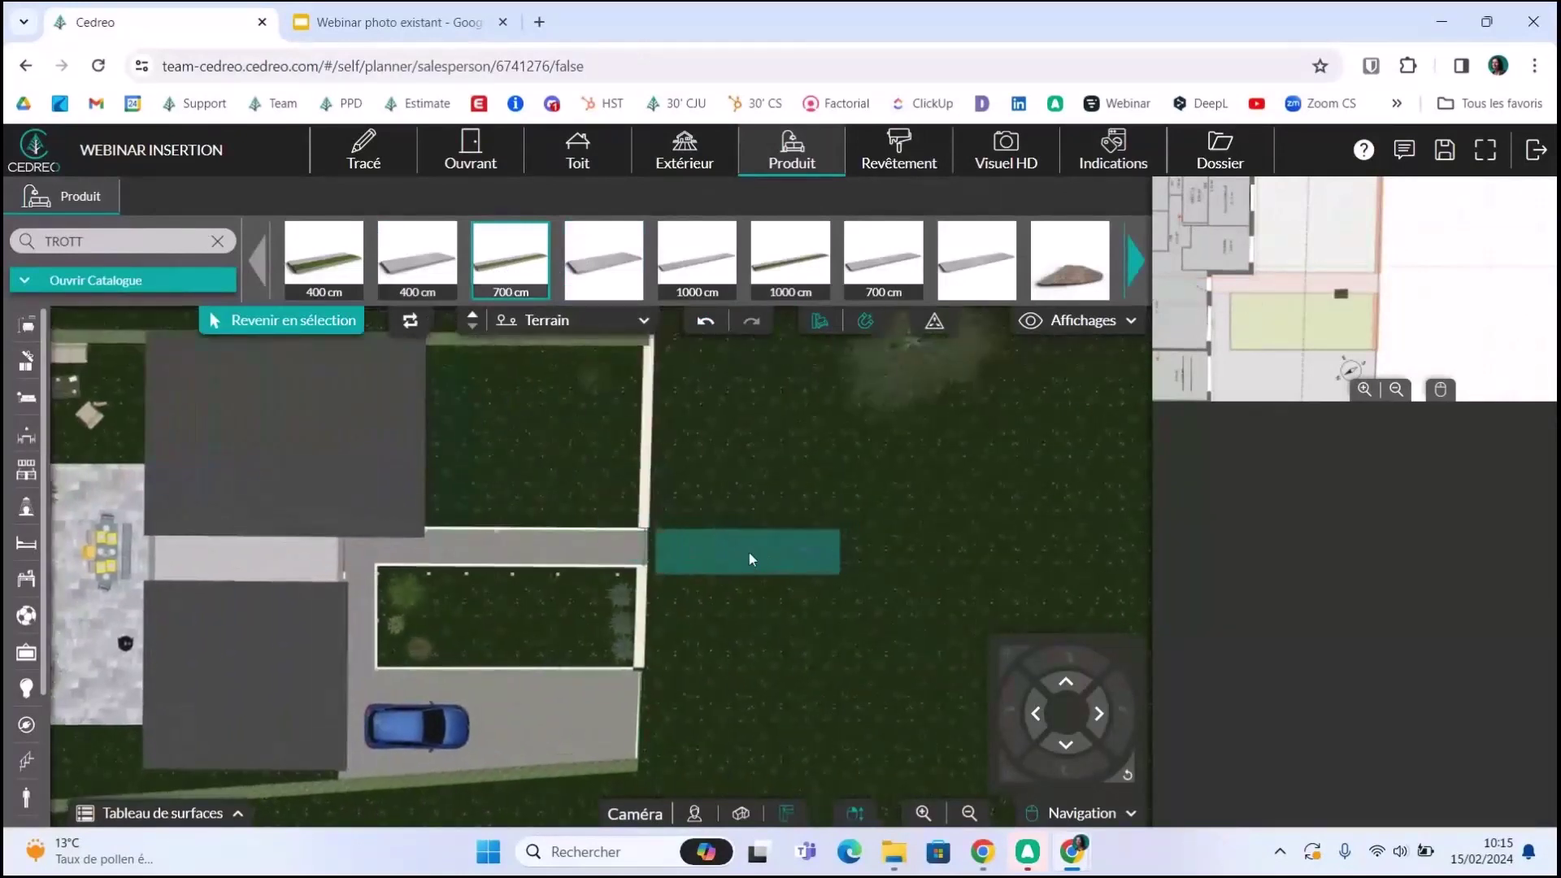
left_click_drag(810, 621, 673, 644)
left_click_drag(743, 582, 669, 582)
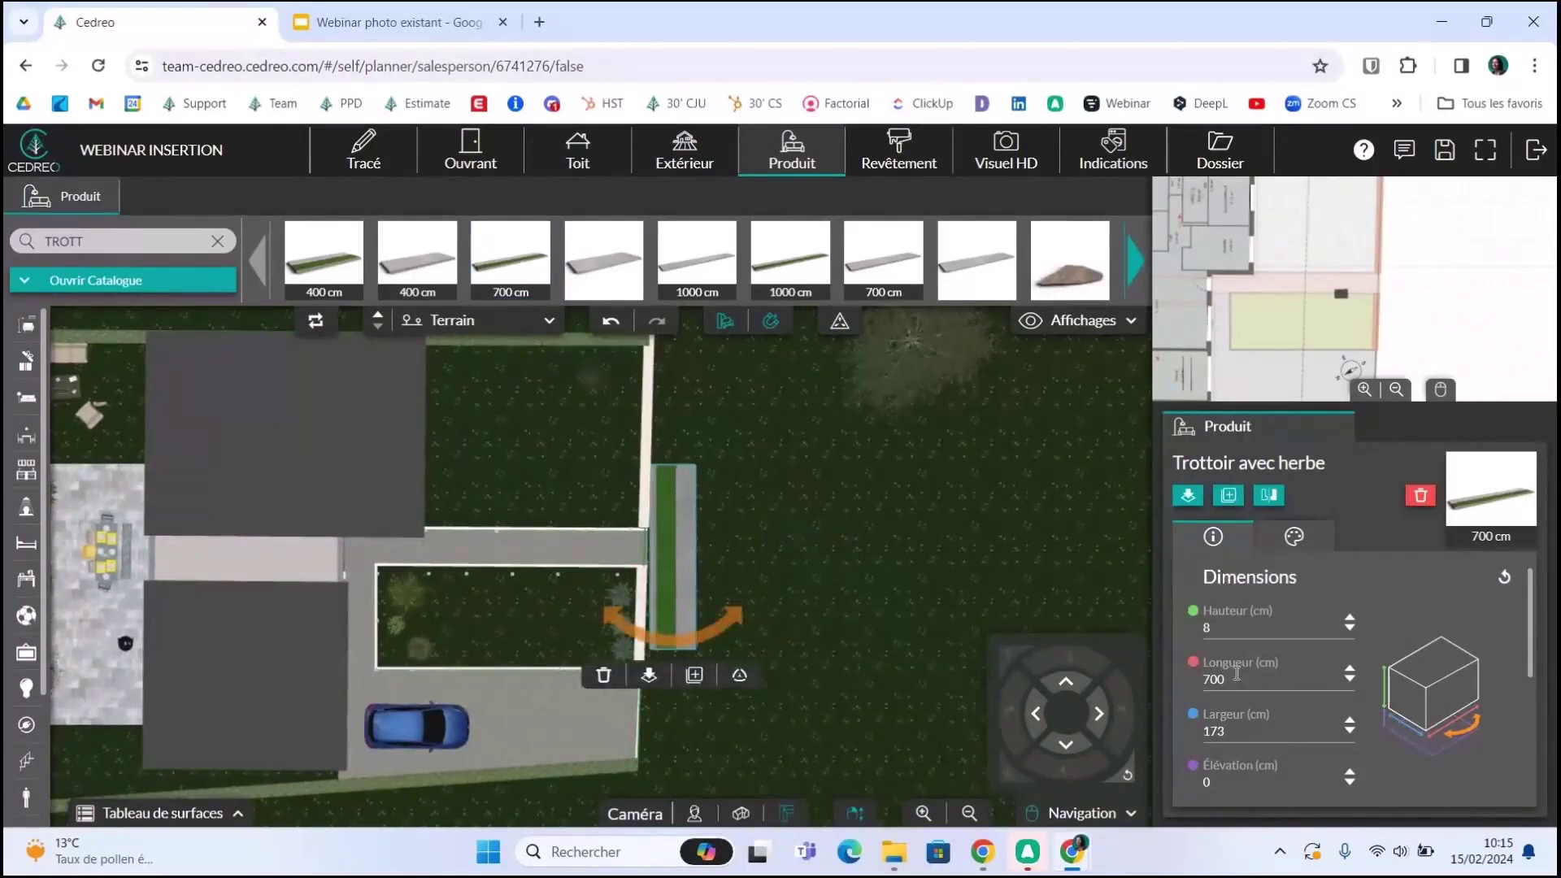
- Try a length of 1500 cm for the grass sidewalk, and set it to 2000 cm
type("1500")
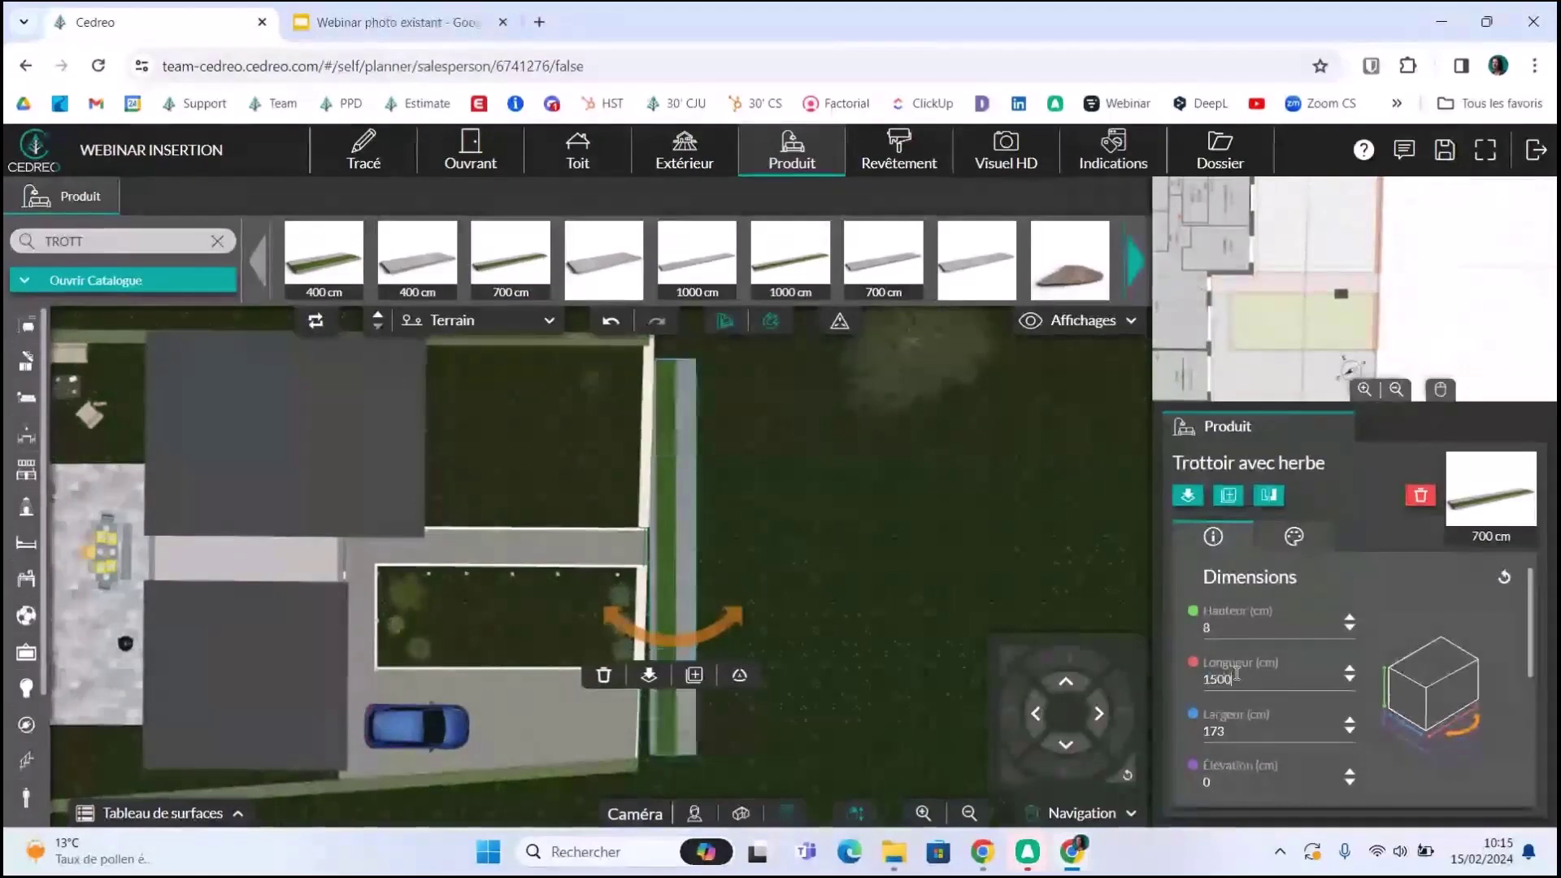
double_click(1237, 674)
type("2000")
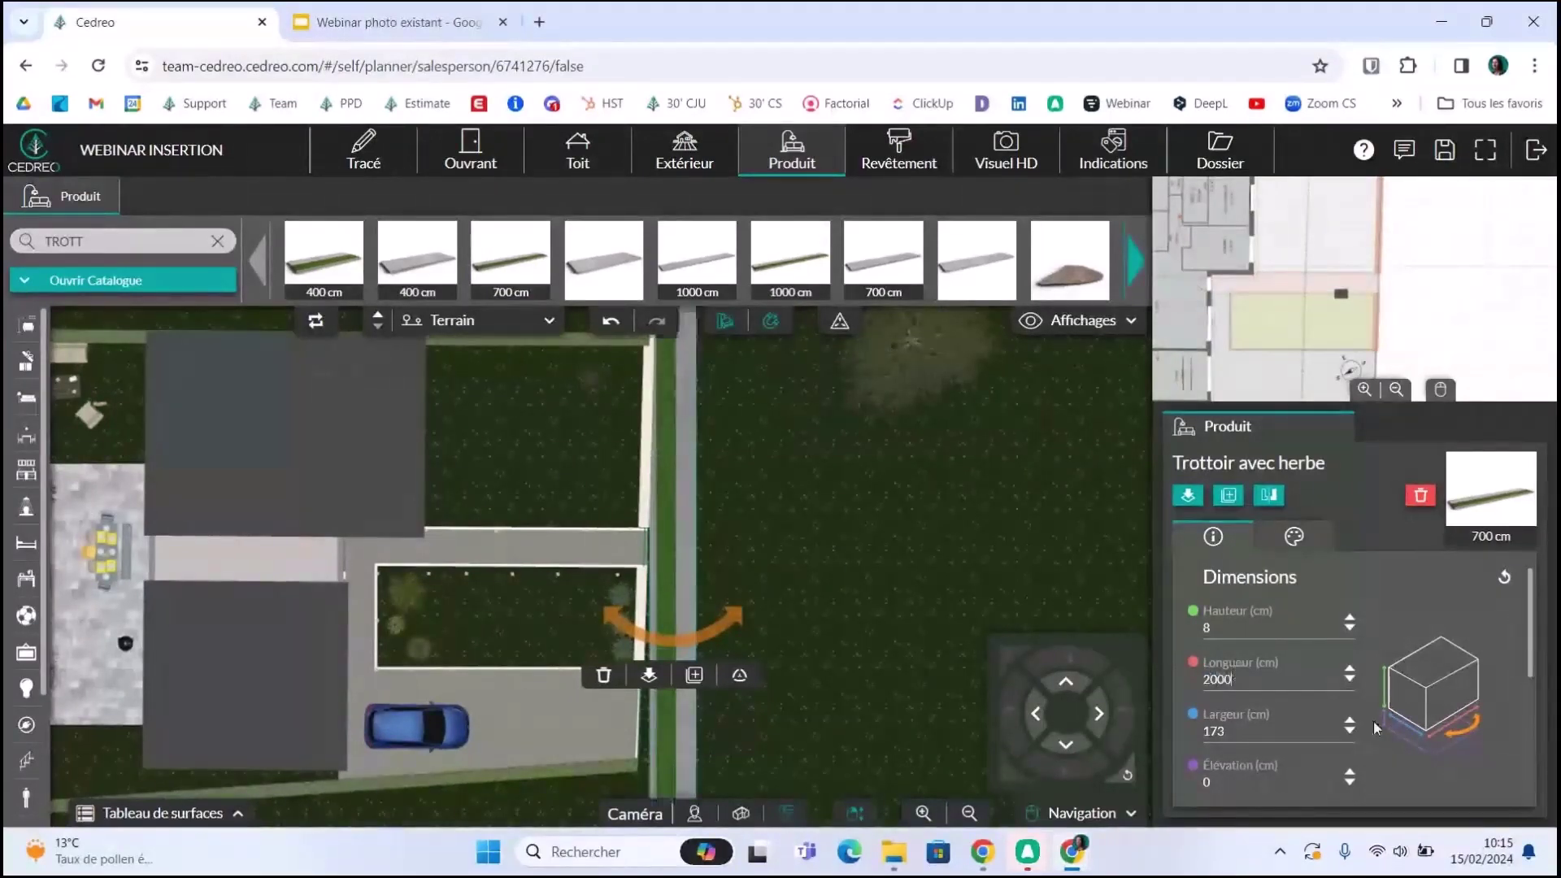
scroll(1338, 769, "down", 3)
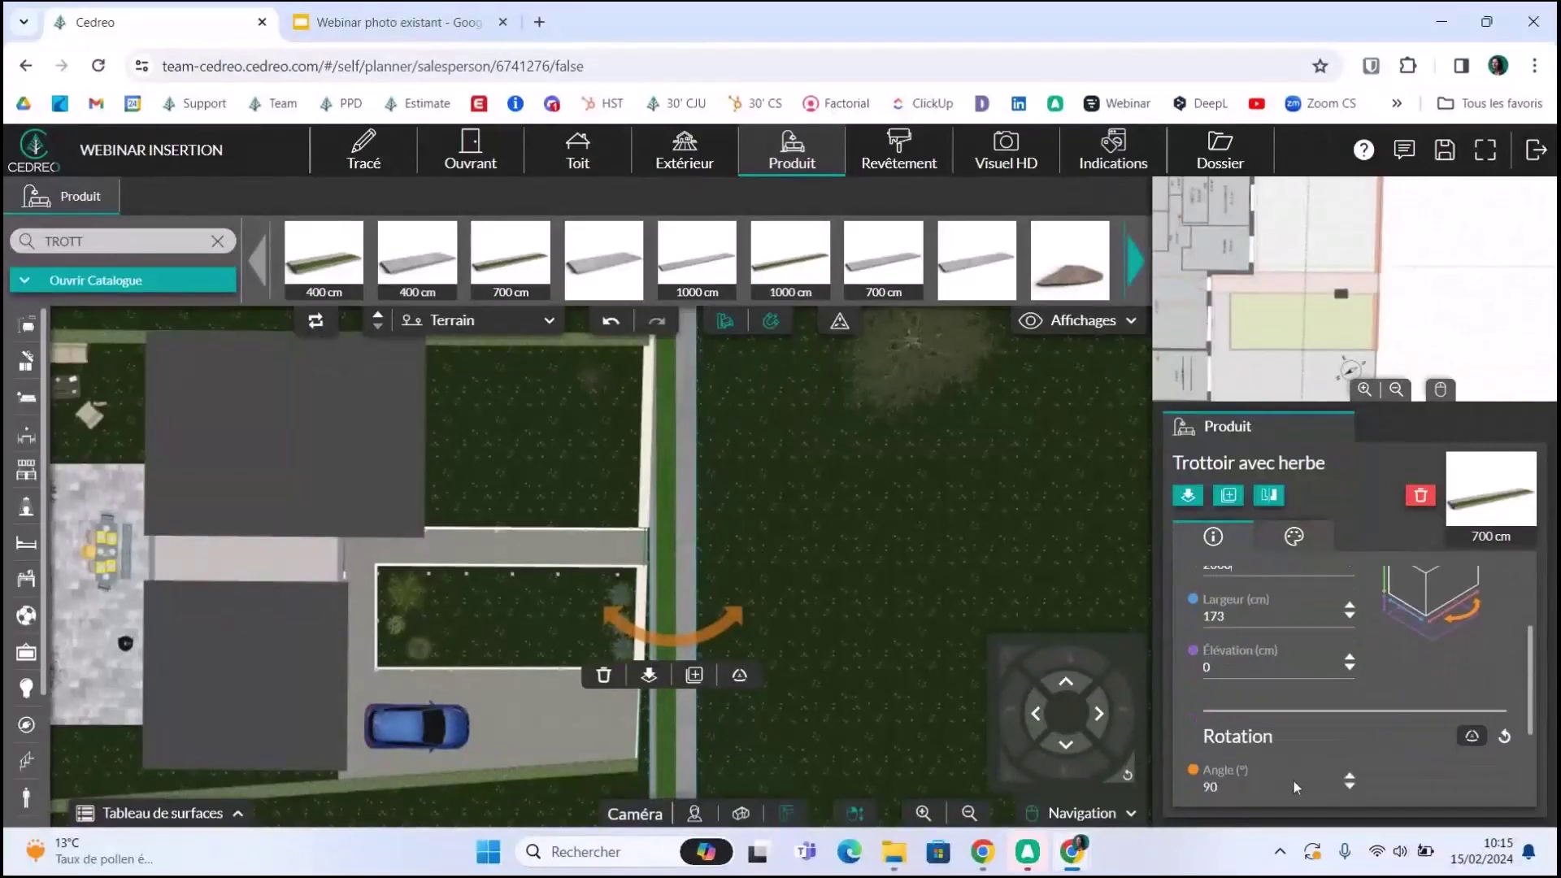
- Set the grass sidewalk's rotation angle to 92° and shift it closer to the front boundary wall
double_click(1350, 673)
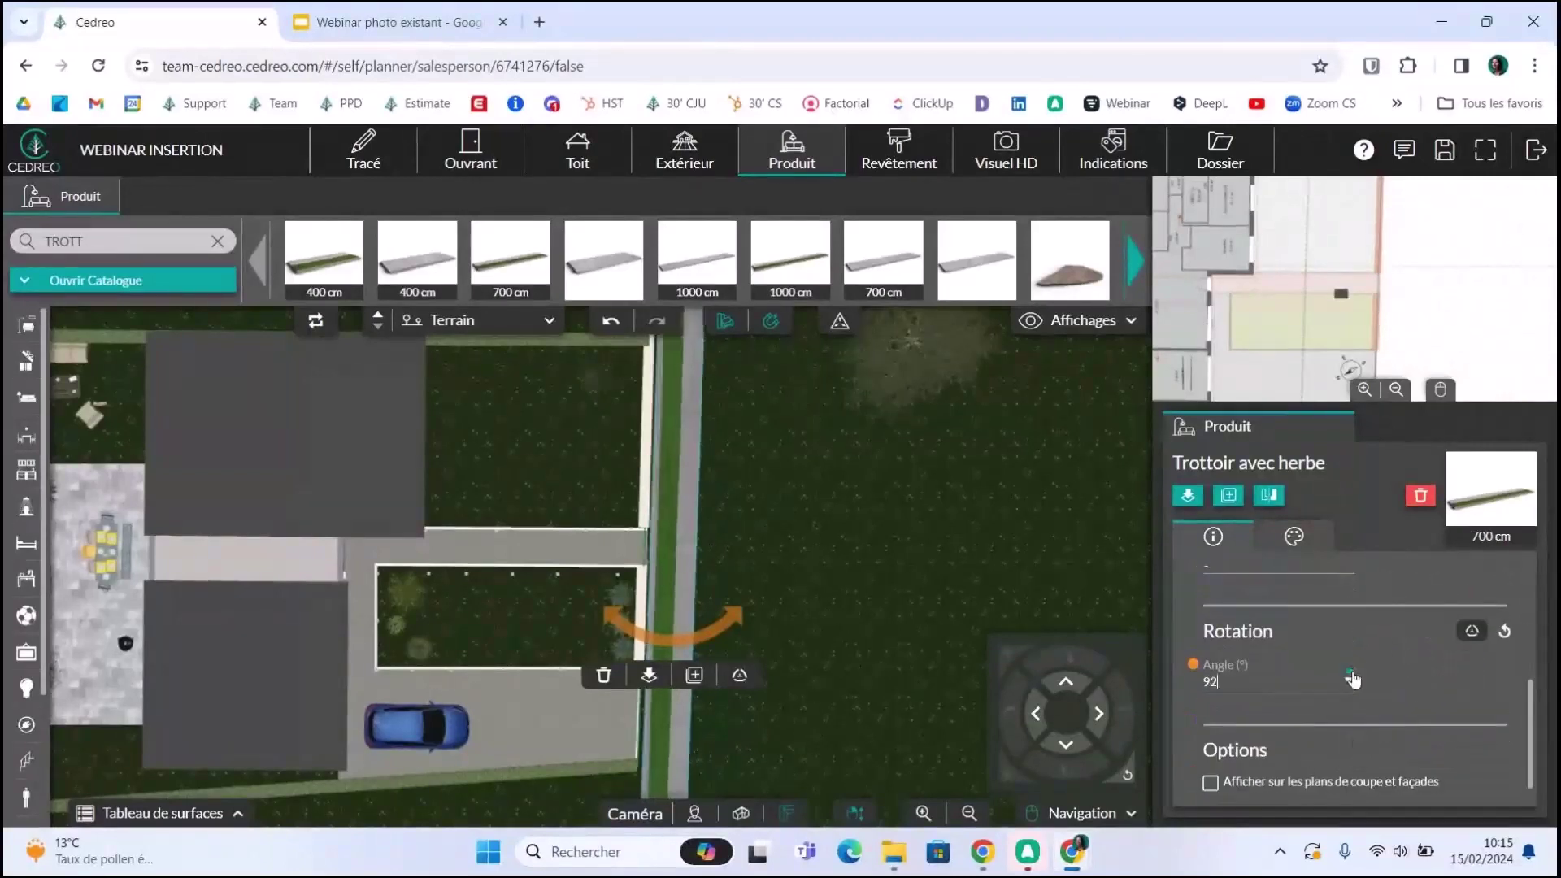
left_click(679, 504)
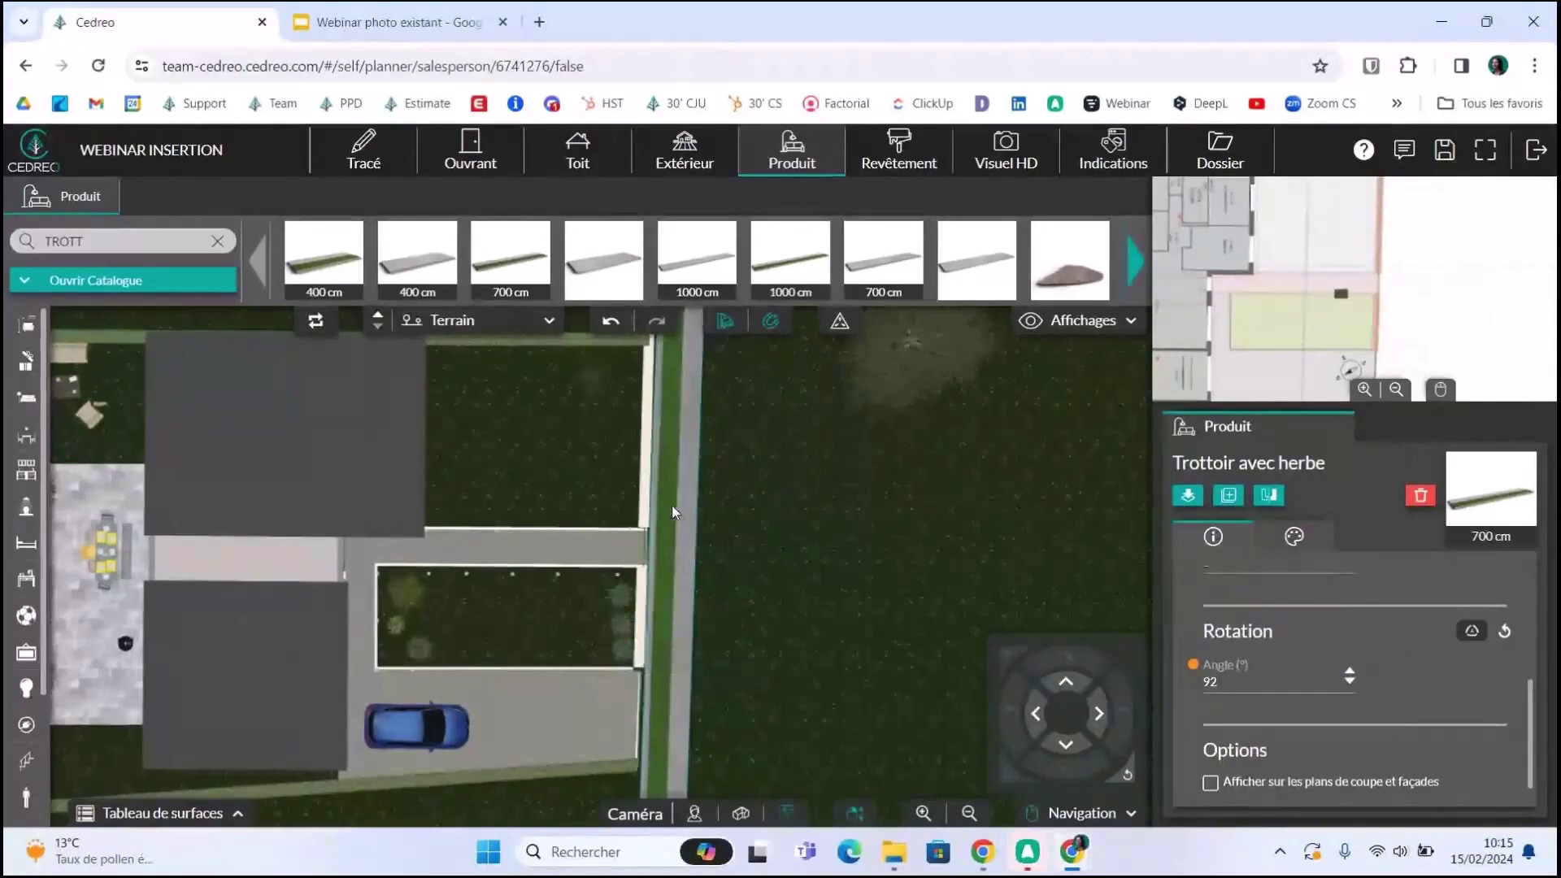
left_click(672, 506)
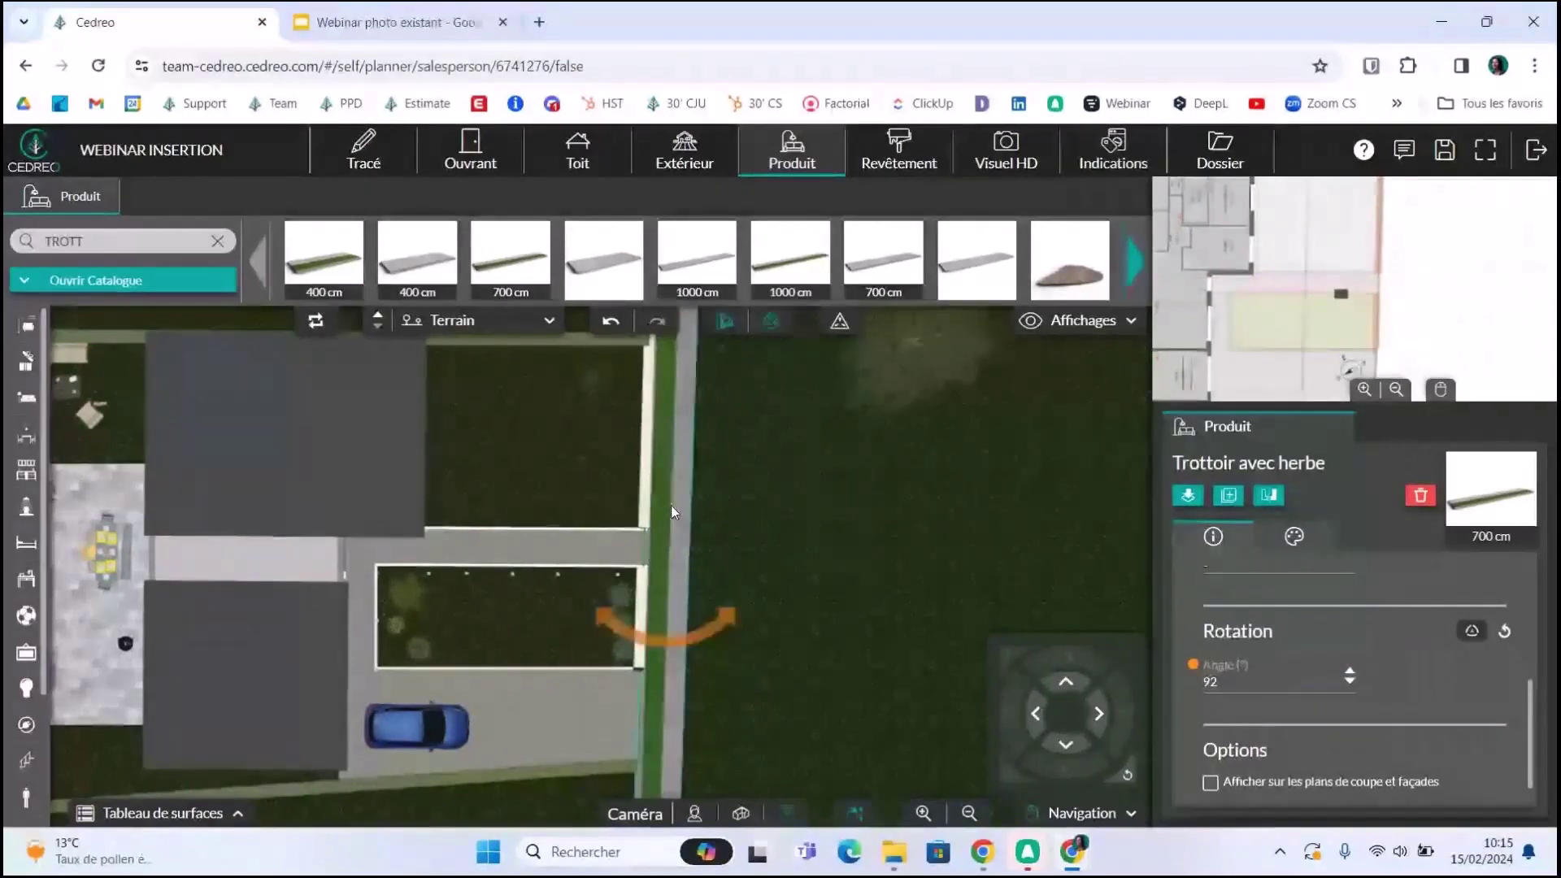
- Return to the HD visual in pedestrian camera view and shift the viewpoint so the house sits slightly farther right in the photo
left_click(991, 155)
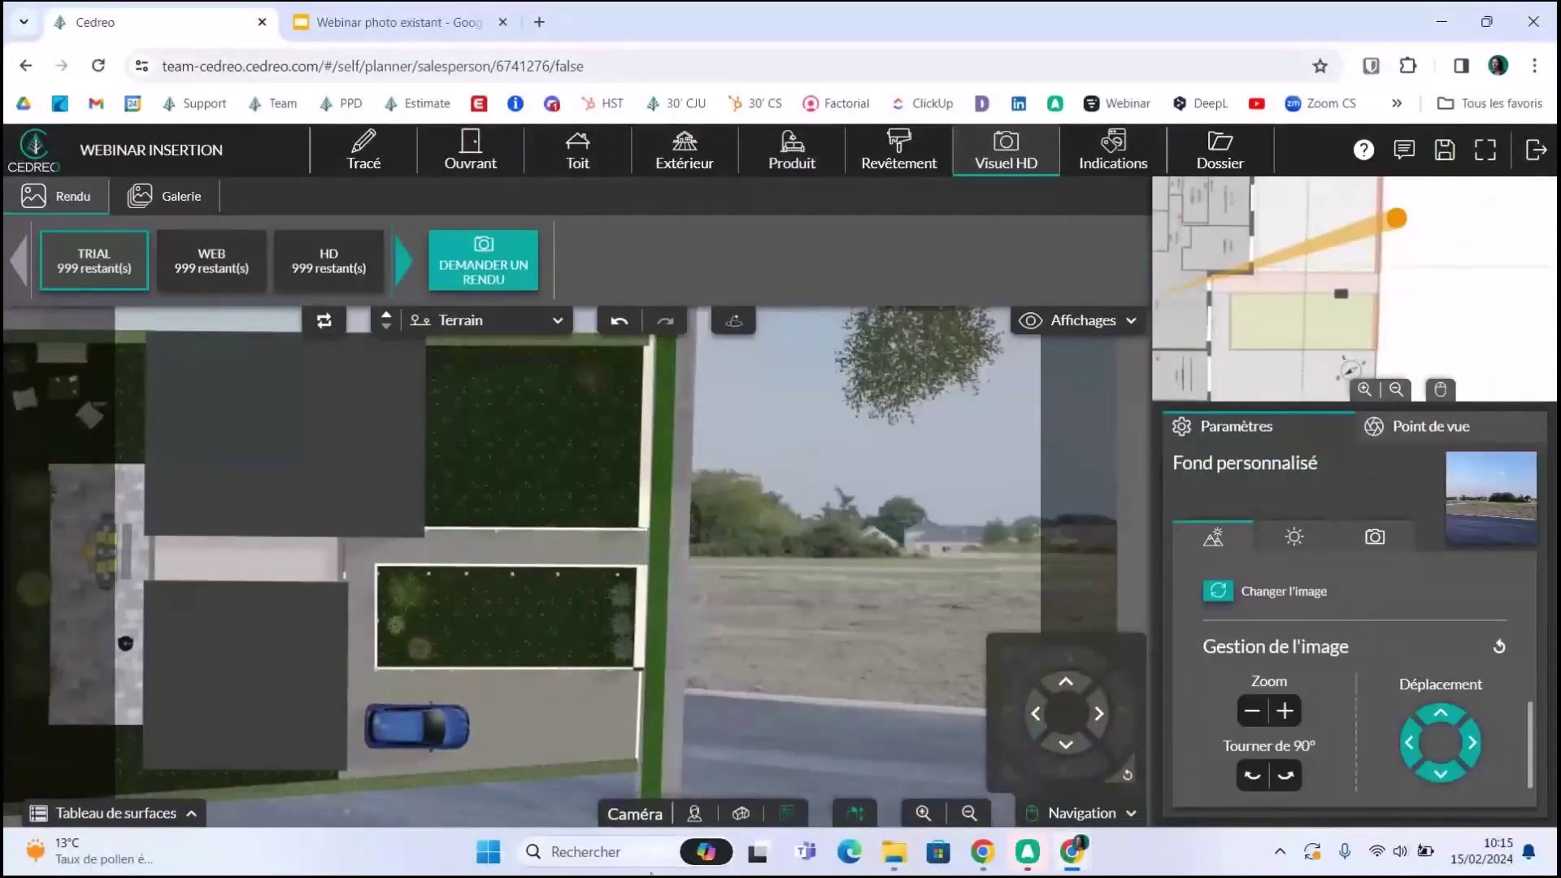
left_click(696, 815)
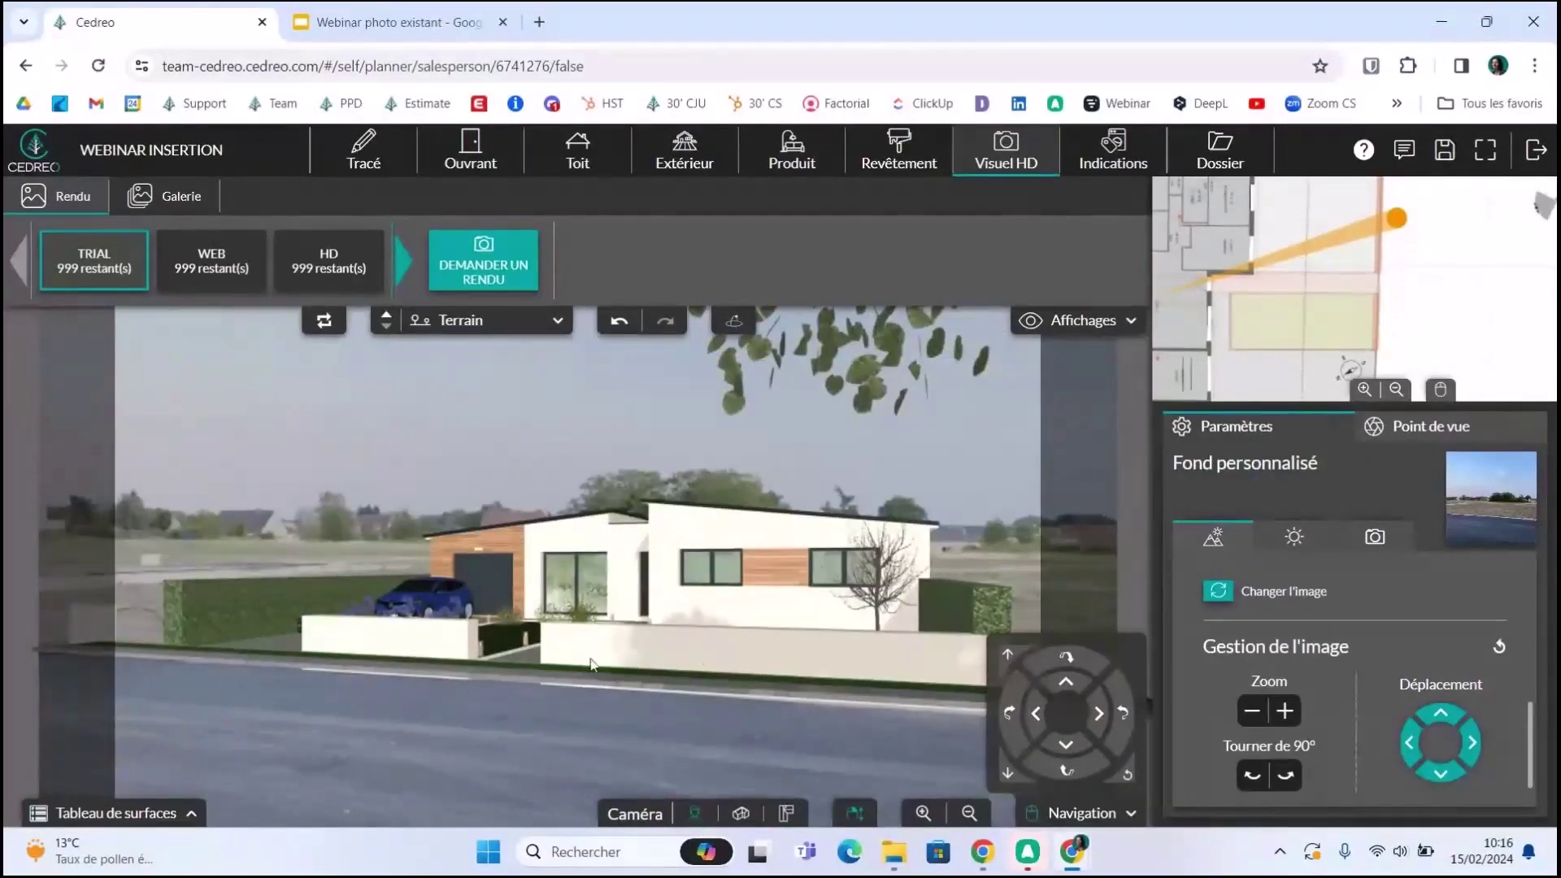
left_click(1066, 746)
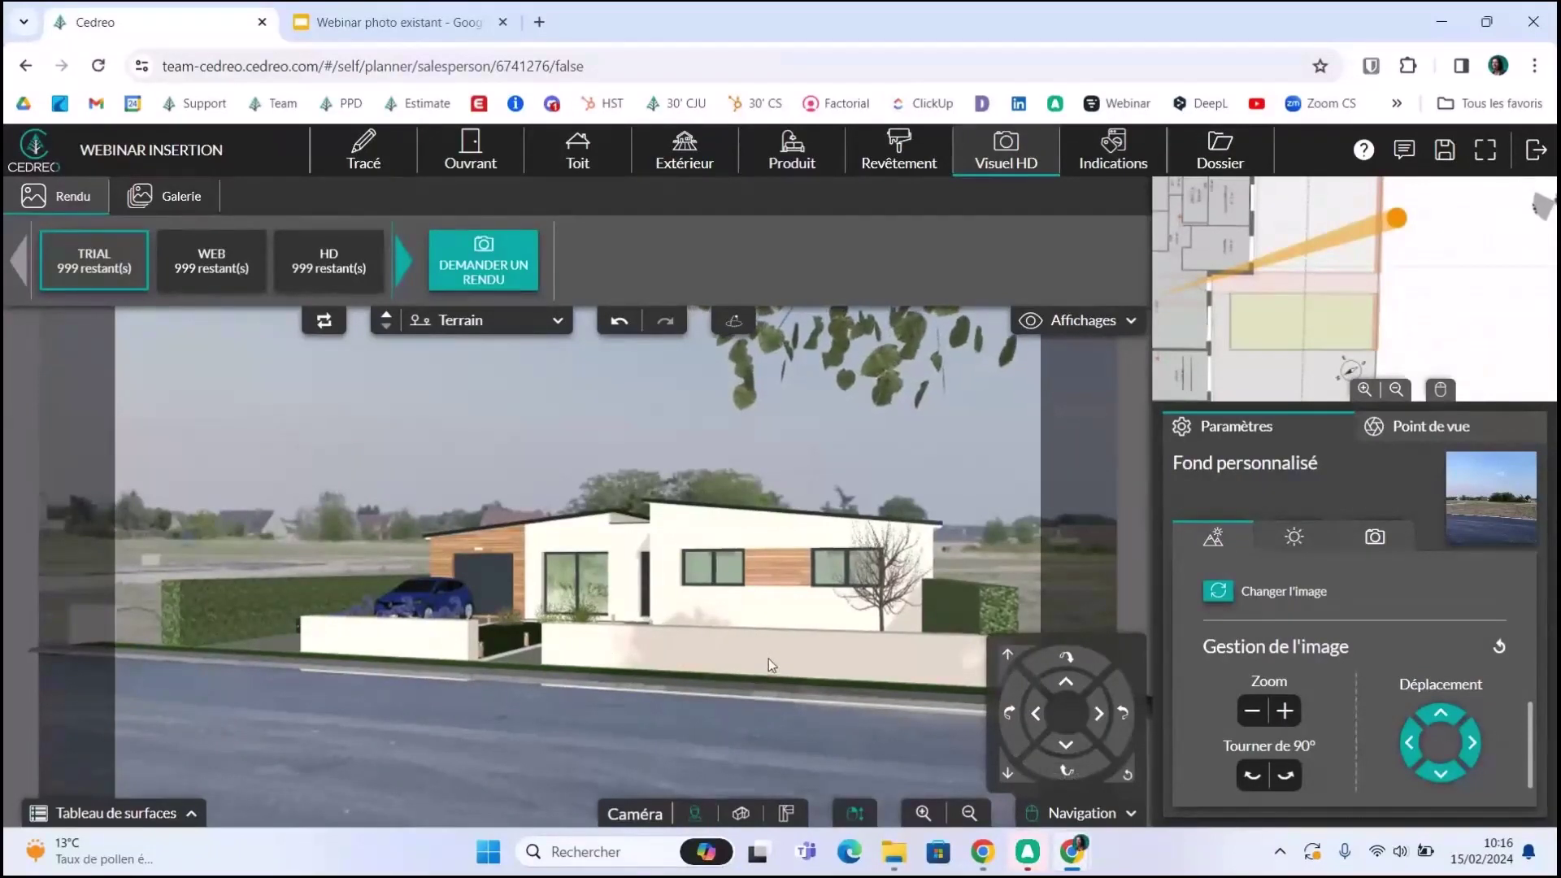
left_click_drag(769, 658, 688, 655)
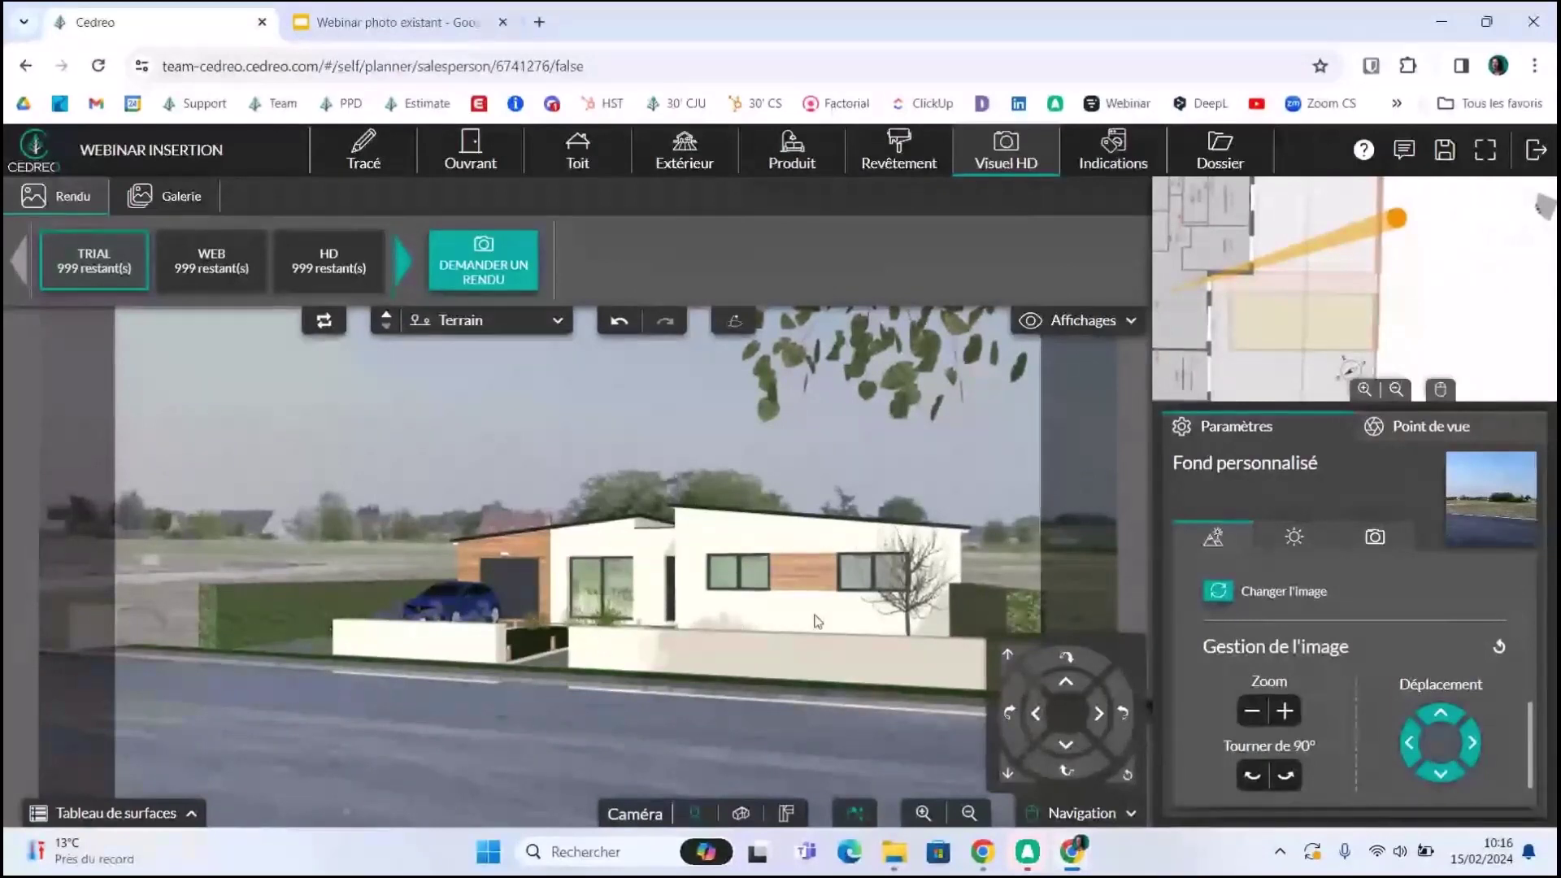
left_click(1081, 813)
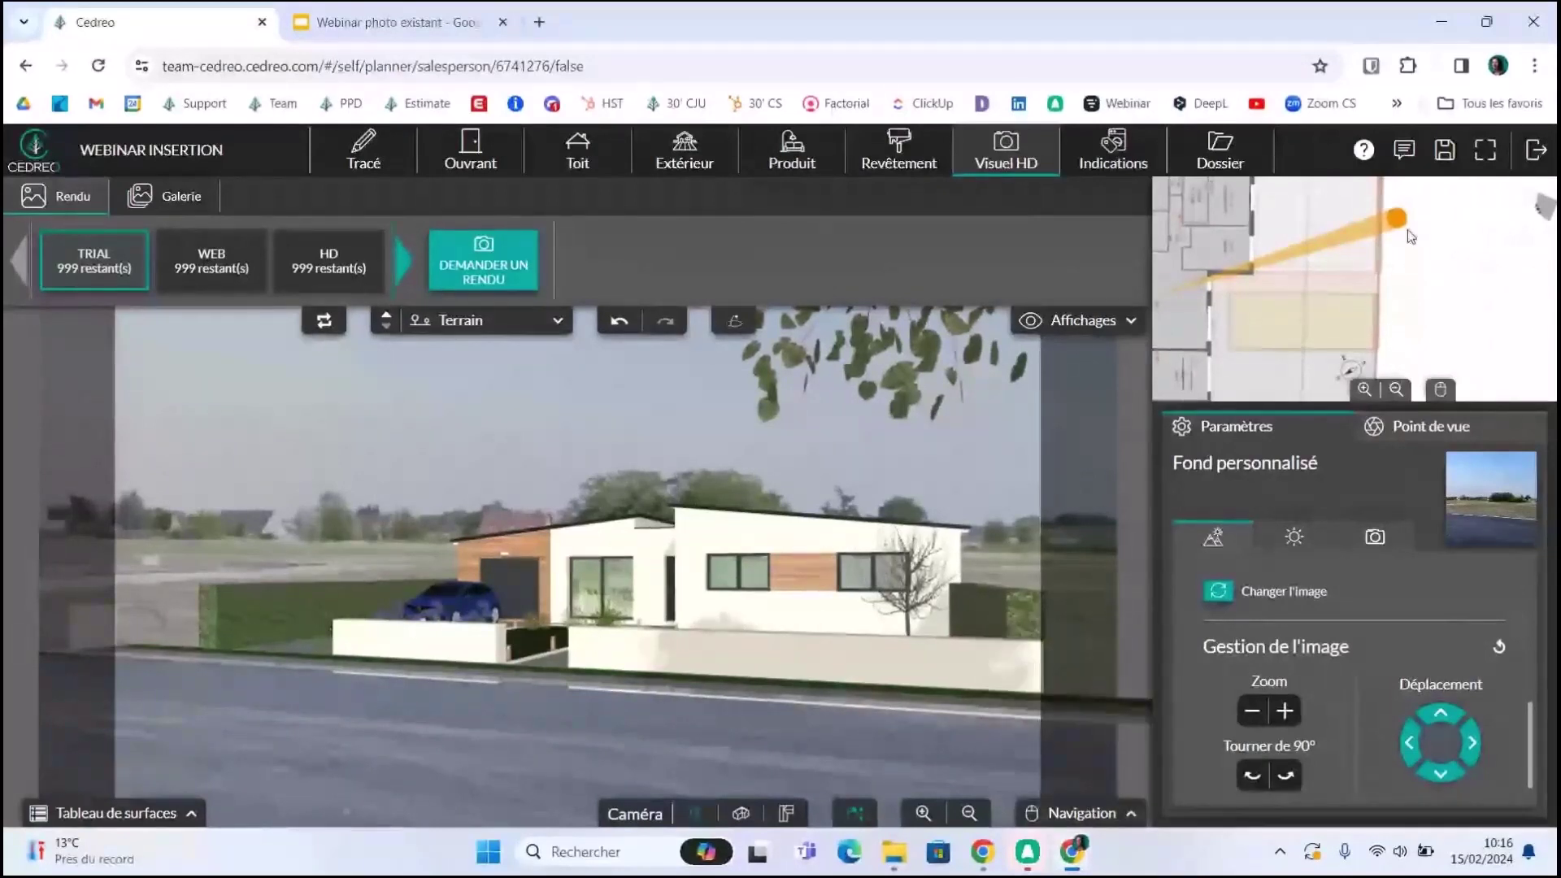
- Set the sun's latitude to 30° for the render
left_click(1297, 540)
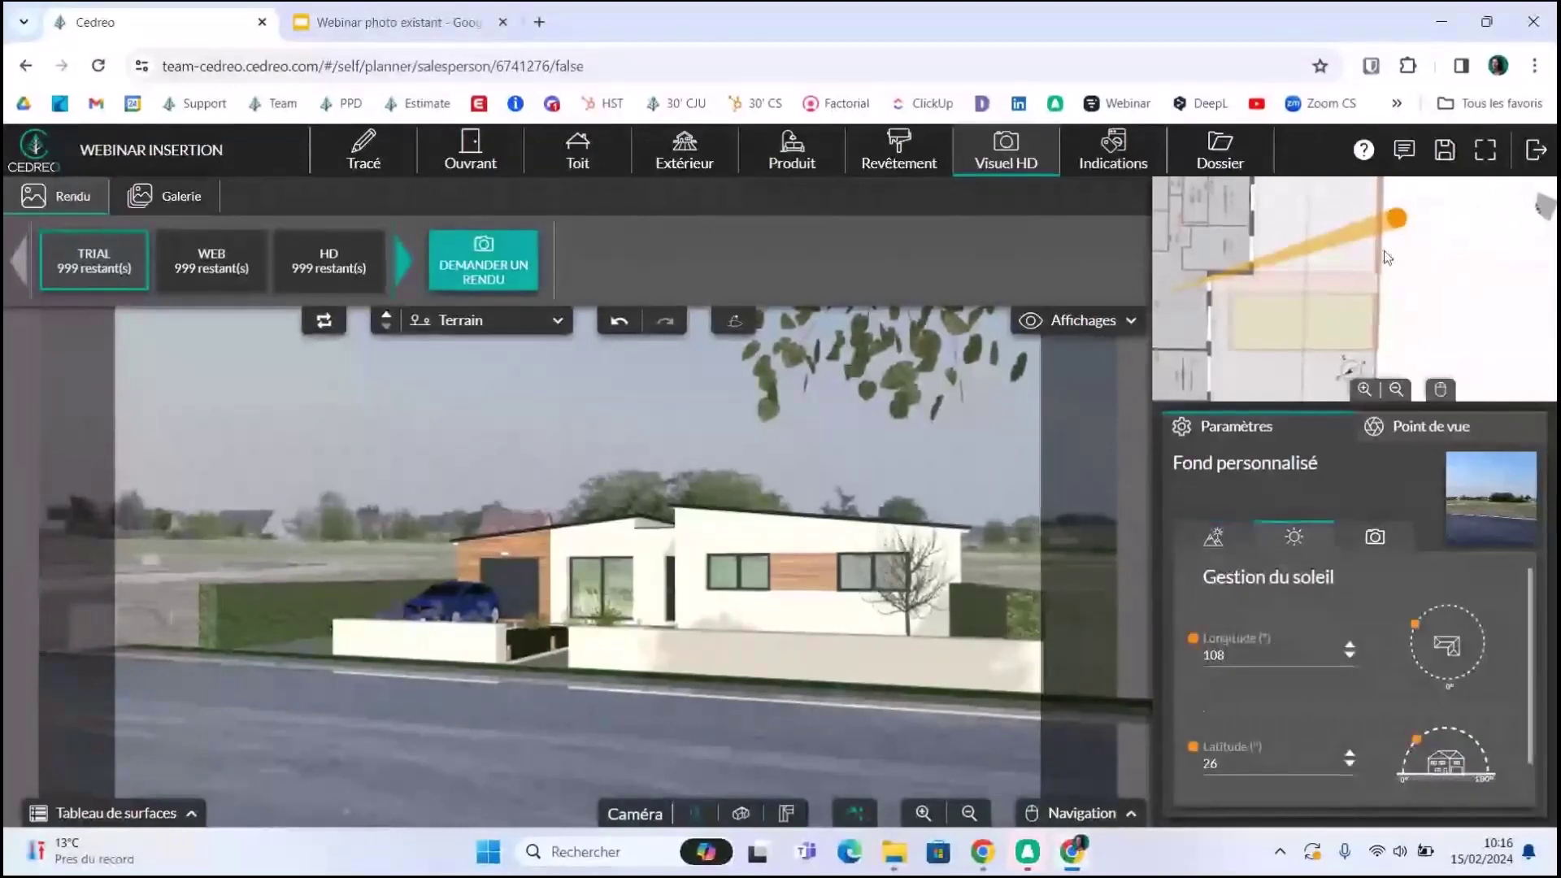
left_click(1350, 754)
left_click(1350, 753)
left_click(1350, 754)
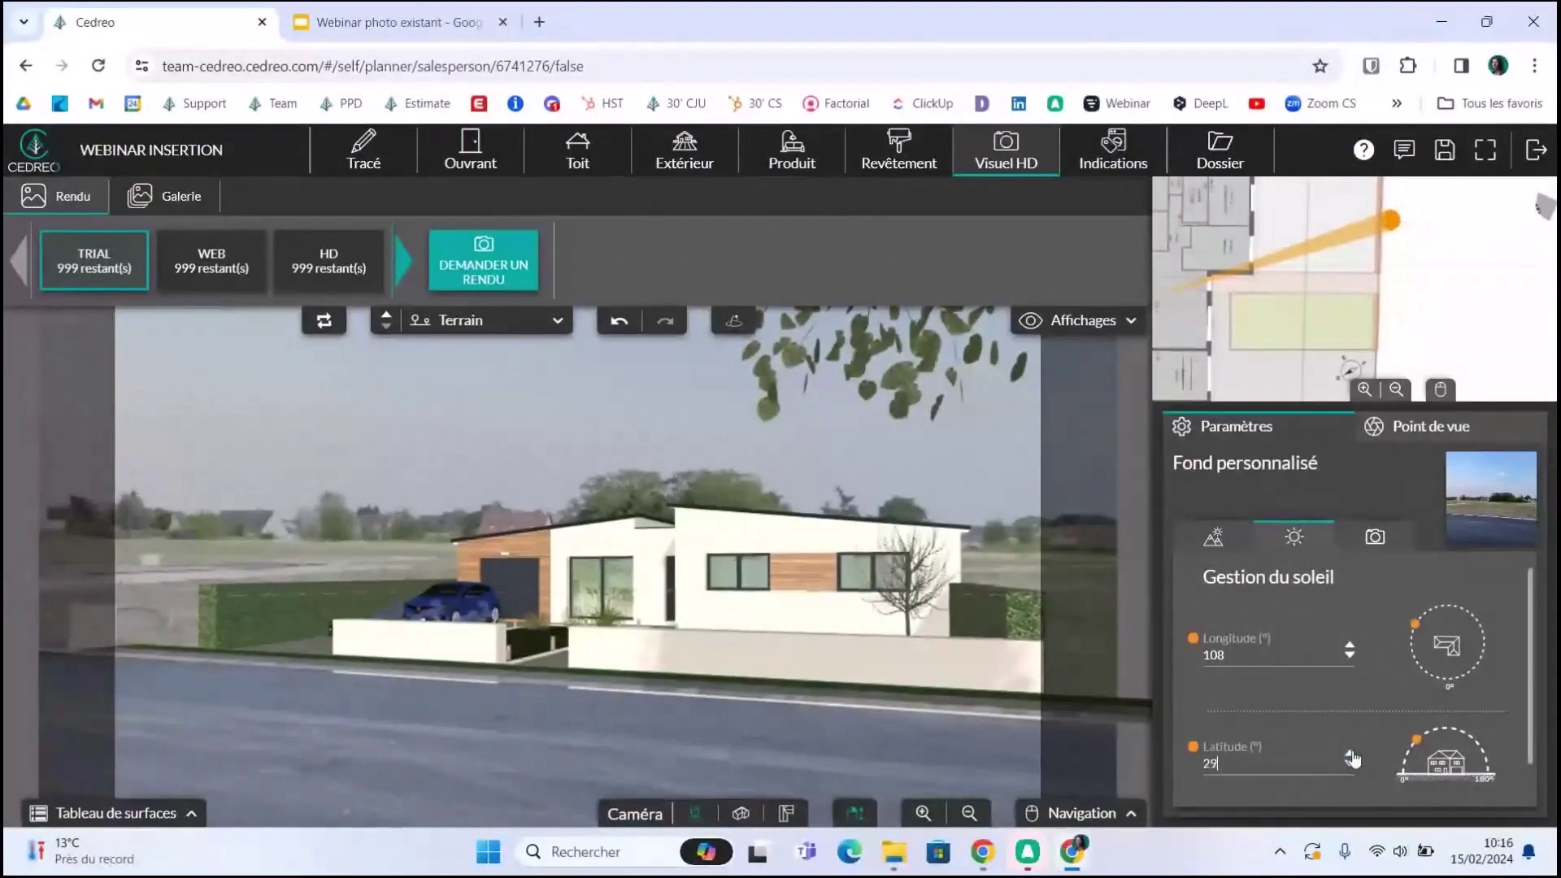
left_click(1350, 755)
left_click(1350, 755)
left_click(1350, 764)
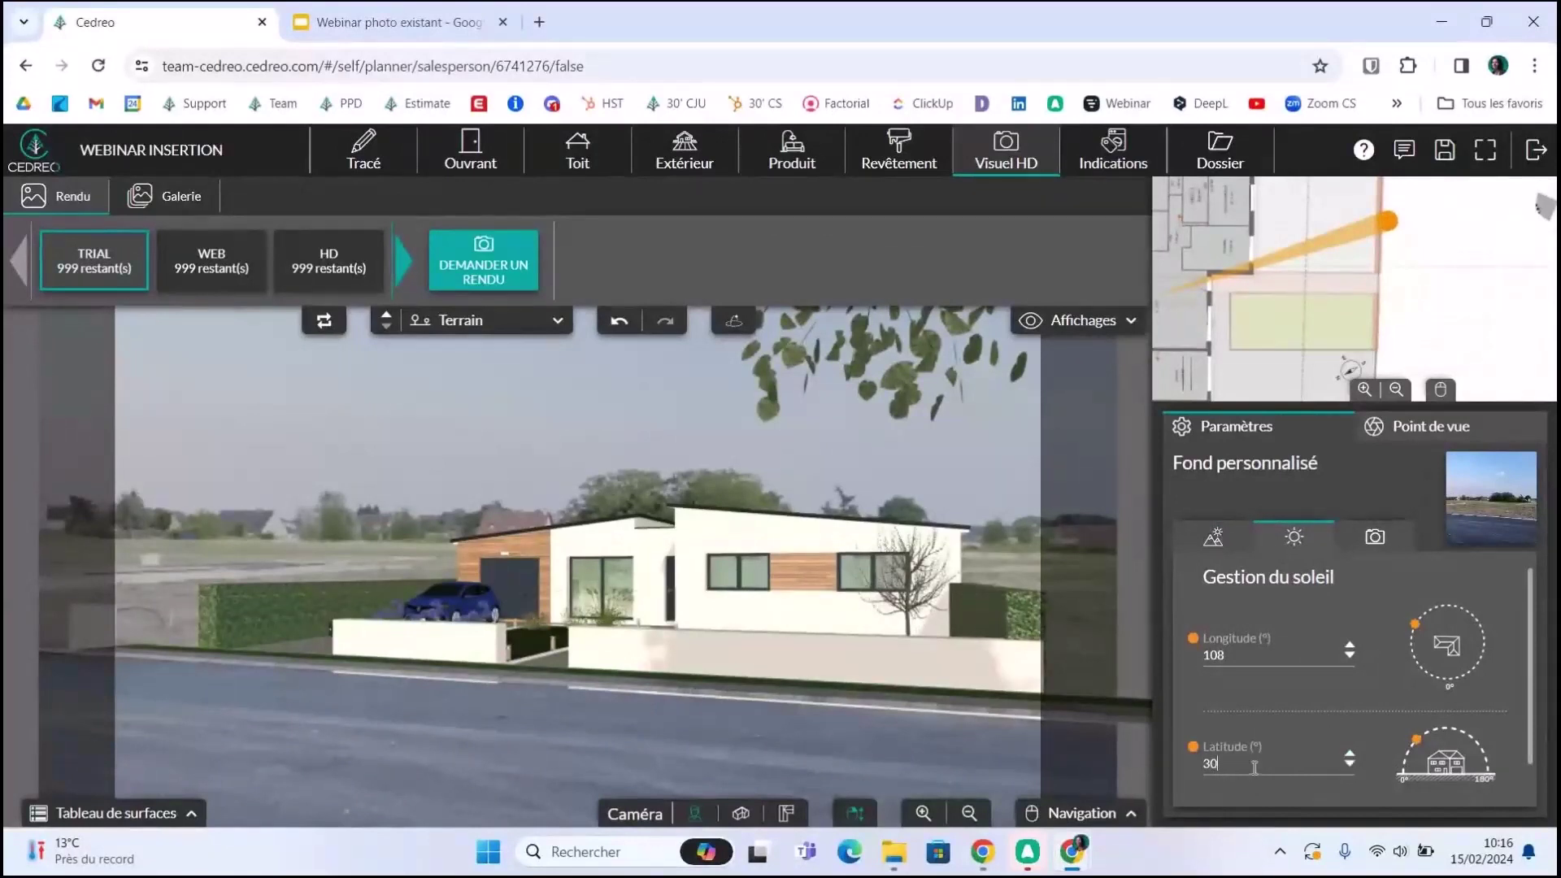
- Recentre the plan preview on the camera and fine-tune the camera's distance to the house, ending slightly farther back
left_click_drag(1481, 258, 1441, 312)
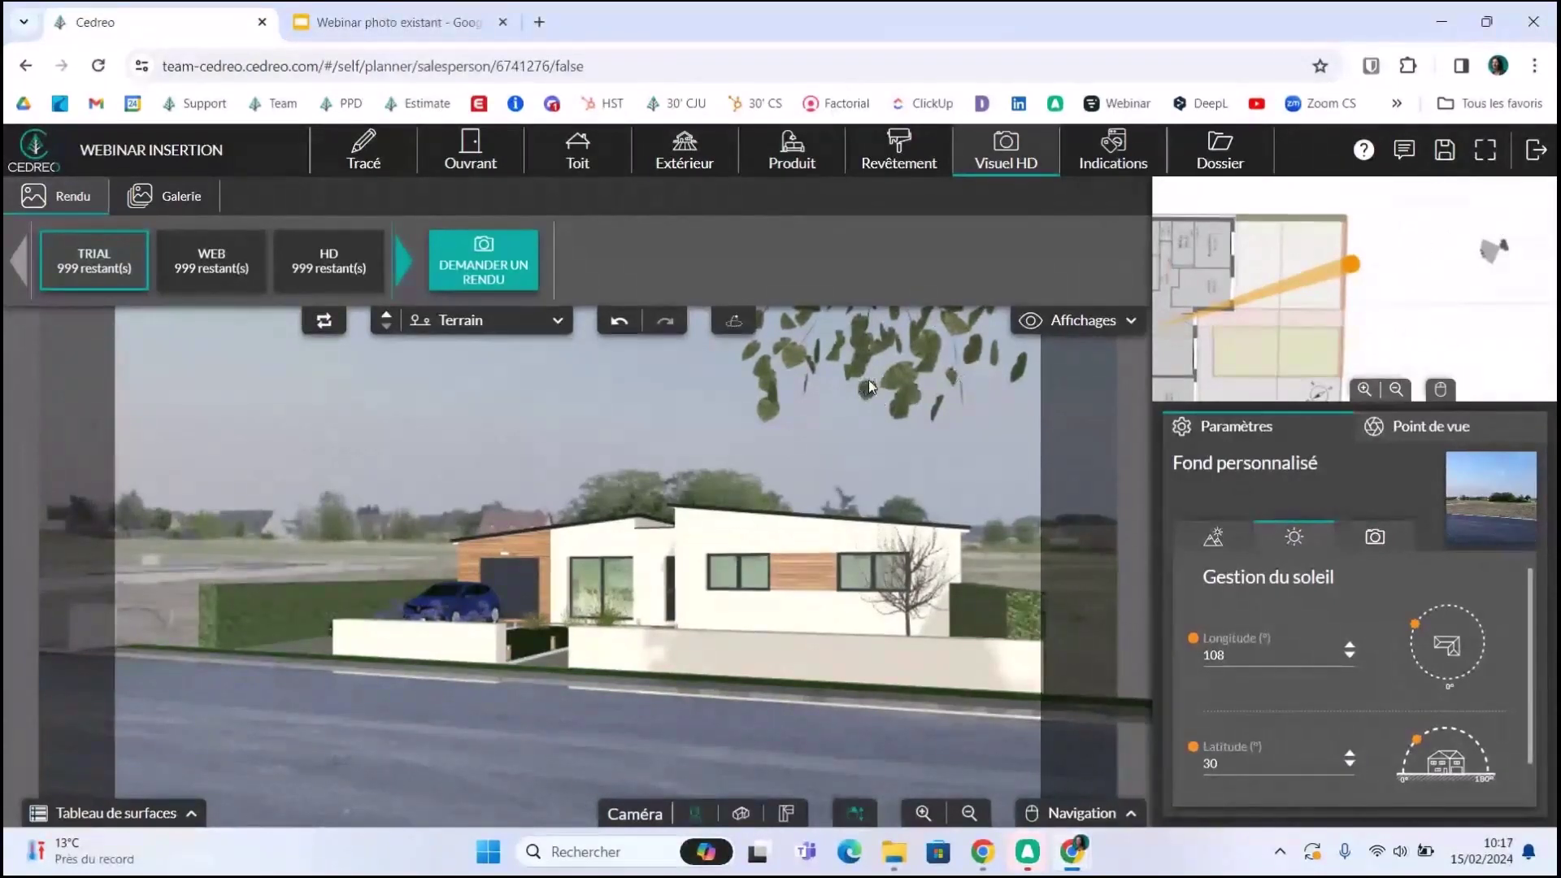
scroll(832, 652, "up", 2)
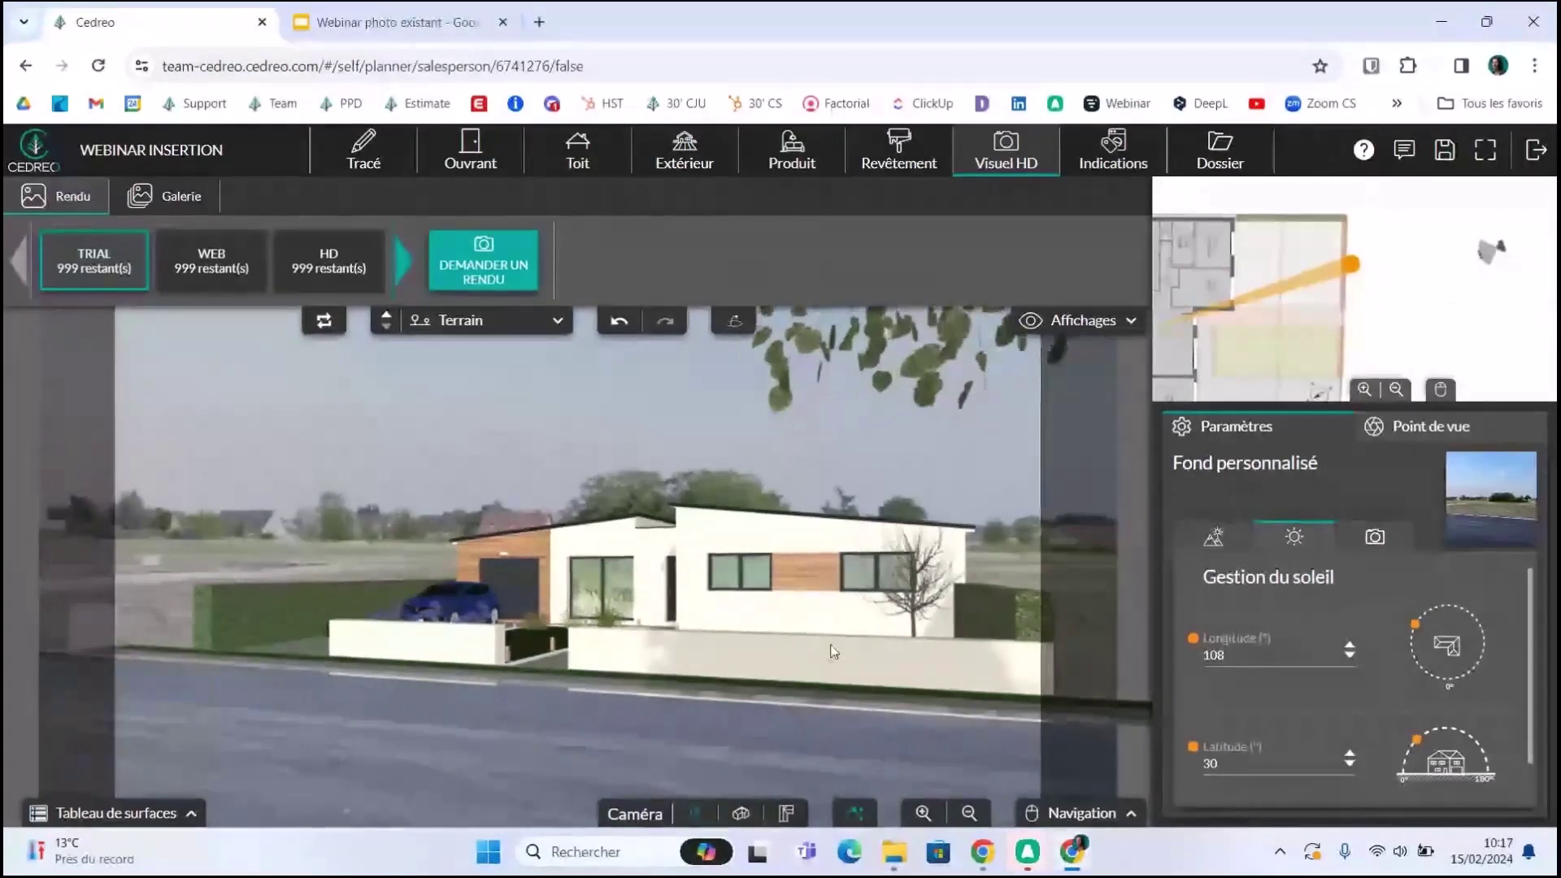
scroll(834, 651, "up", 3)
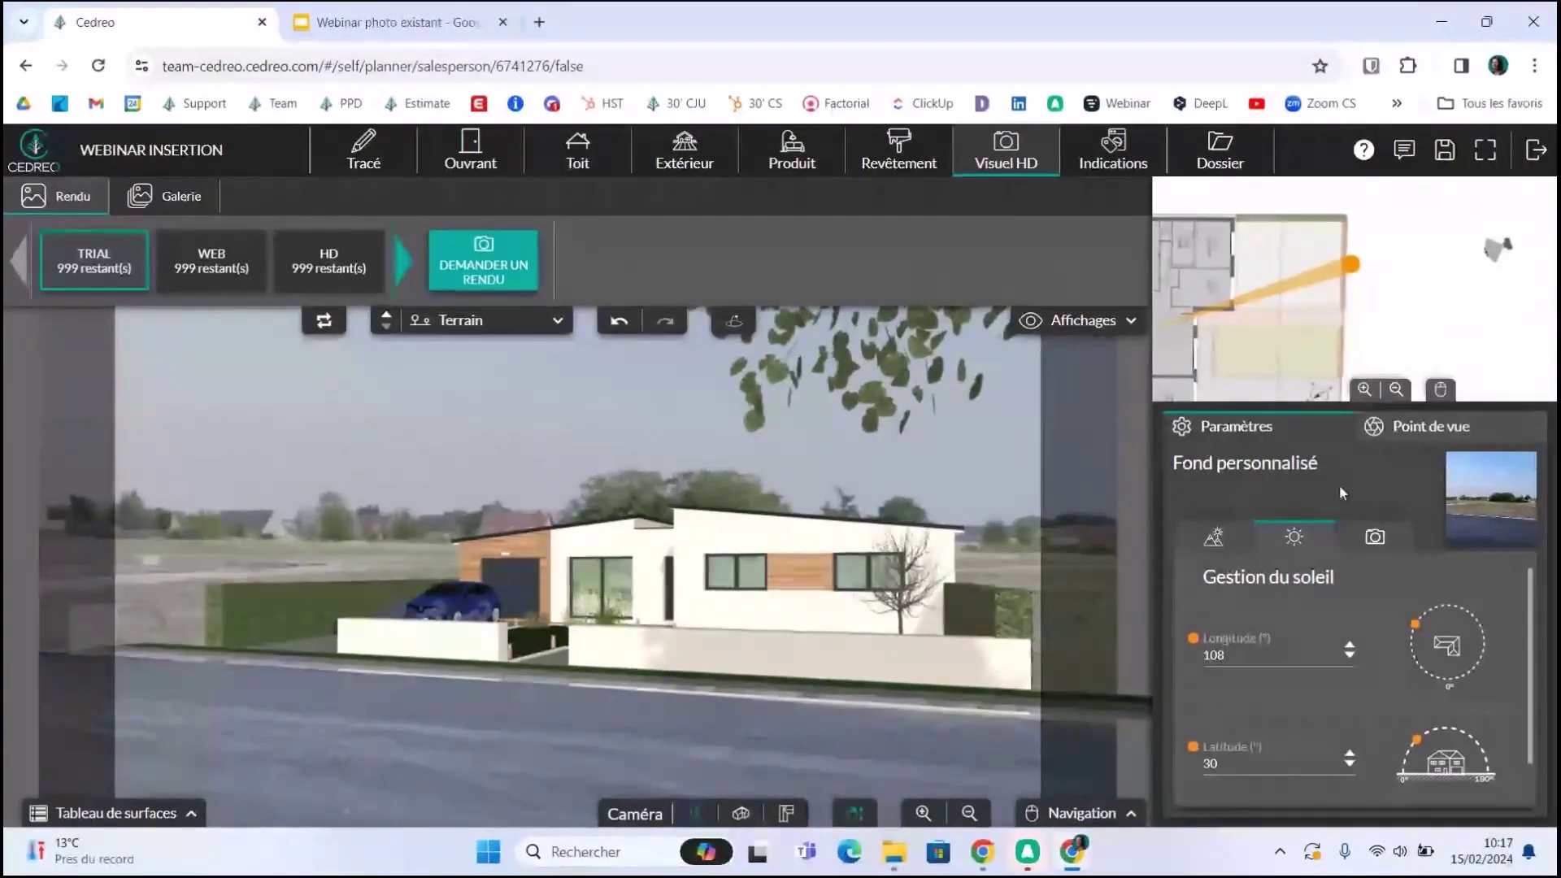
- Delete the foliage close-up from the saved viewpoints
left_click(1423, 426)
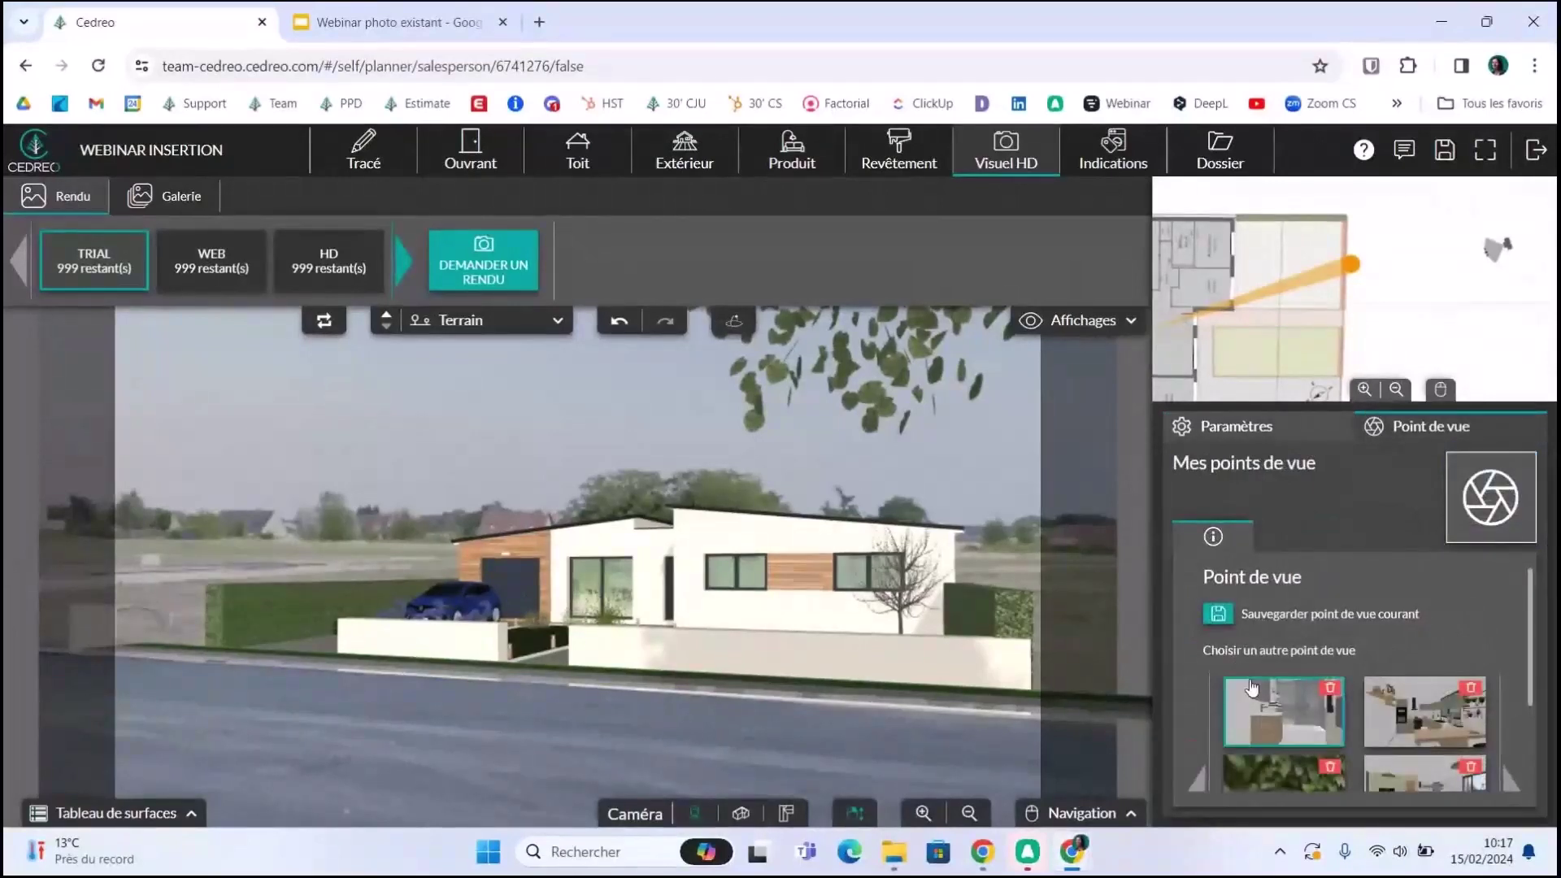
scroll(1532, 624, "down", 3)
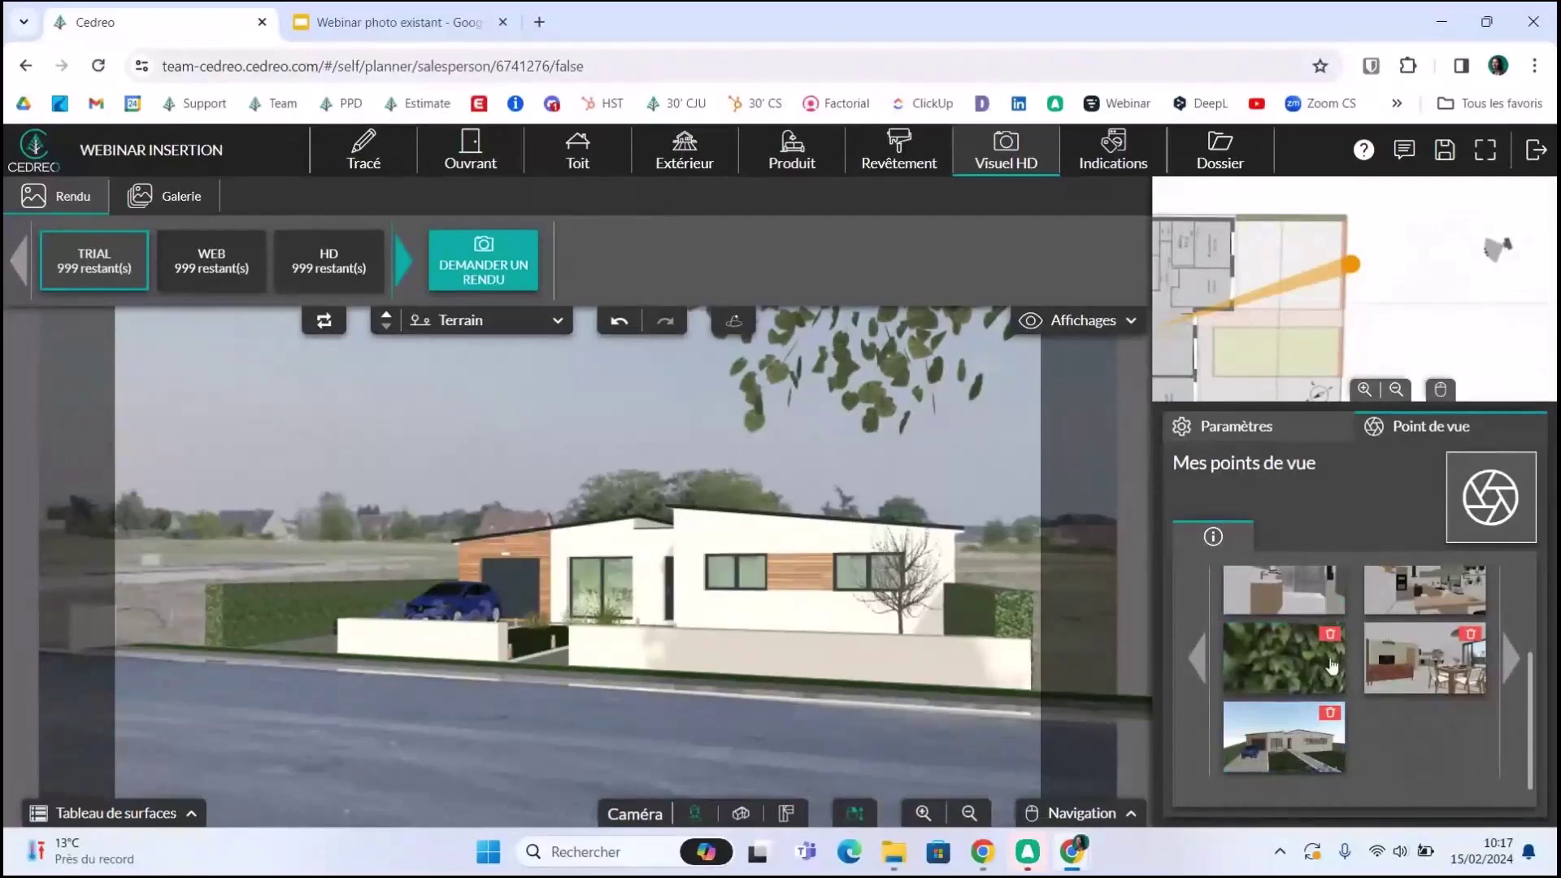
scroll(1285, 650, "up", 3)
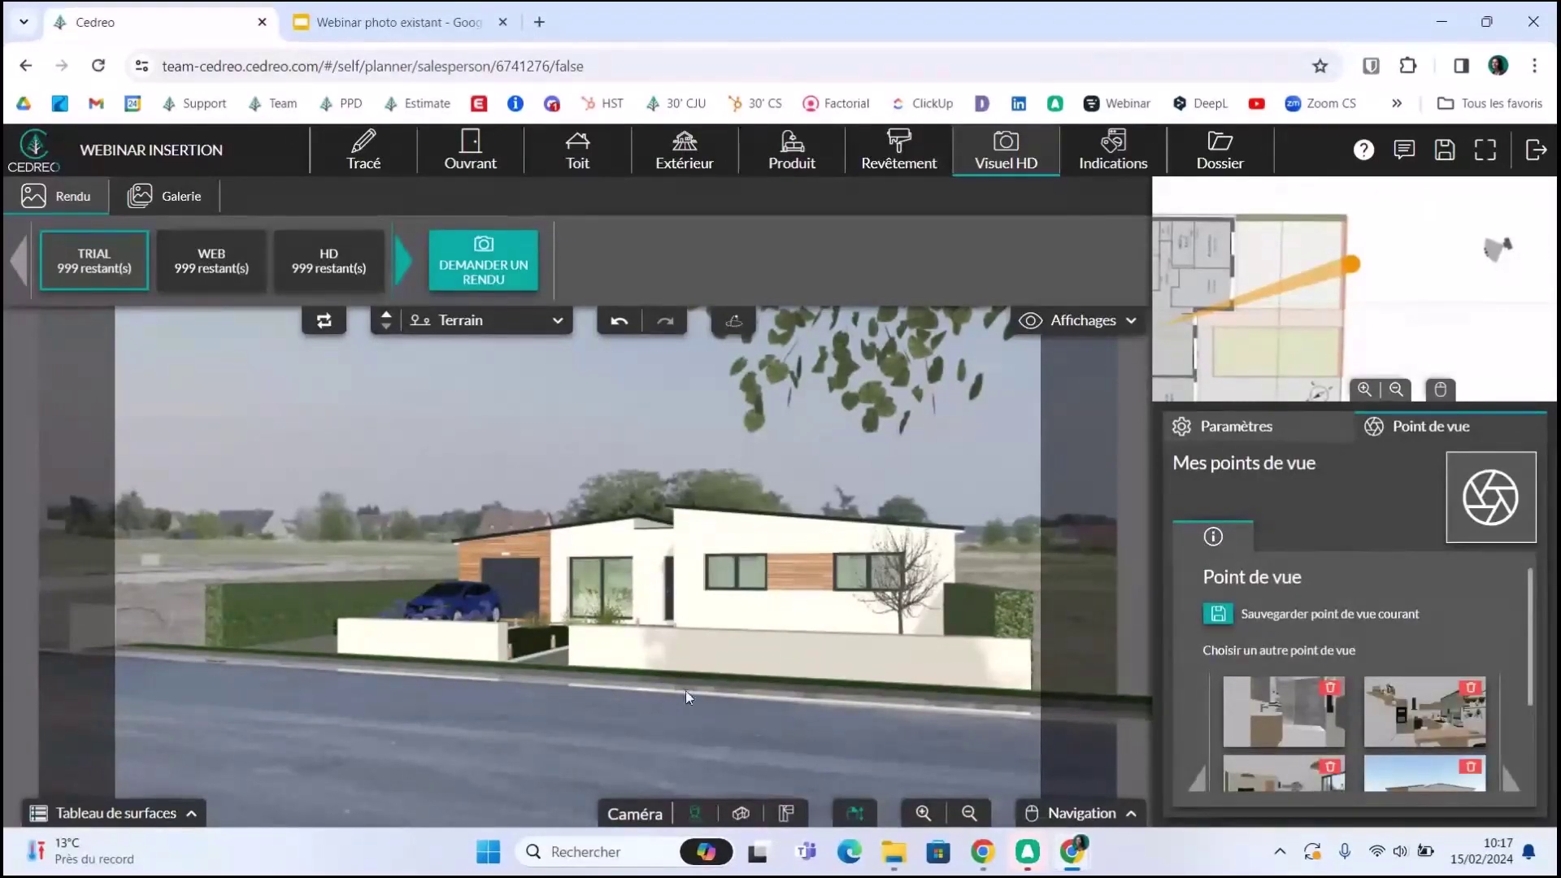
- Enlarge the background photo slightly and shift the viewpoint so the house's boundary walls line up with the road edge
left_click(1285, 431)
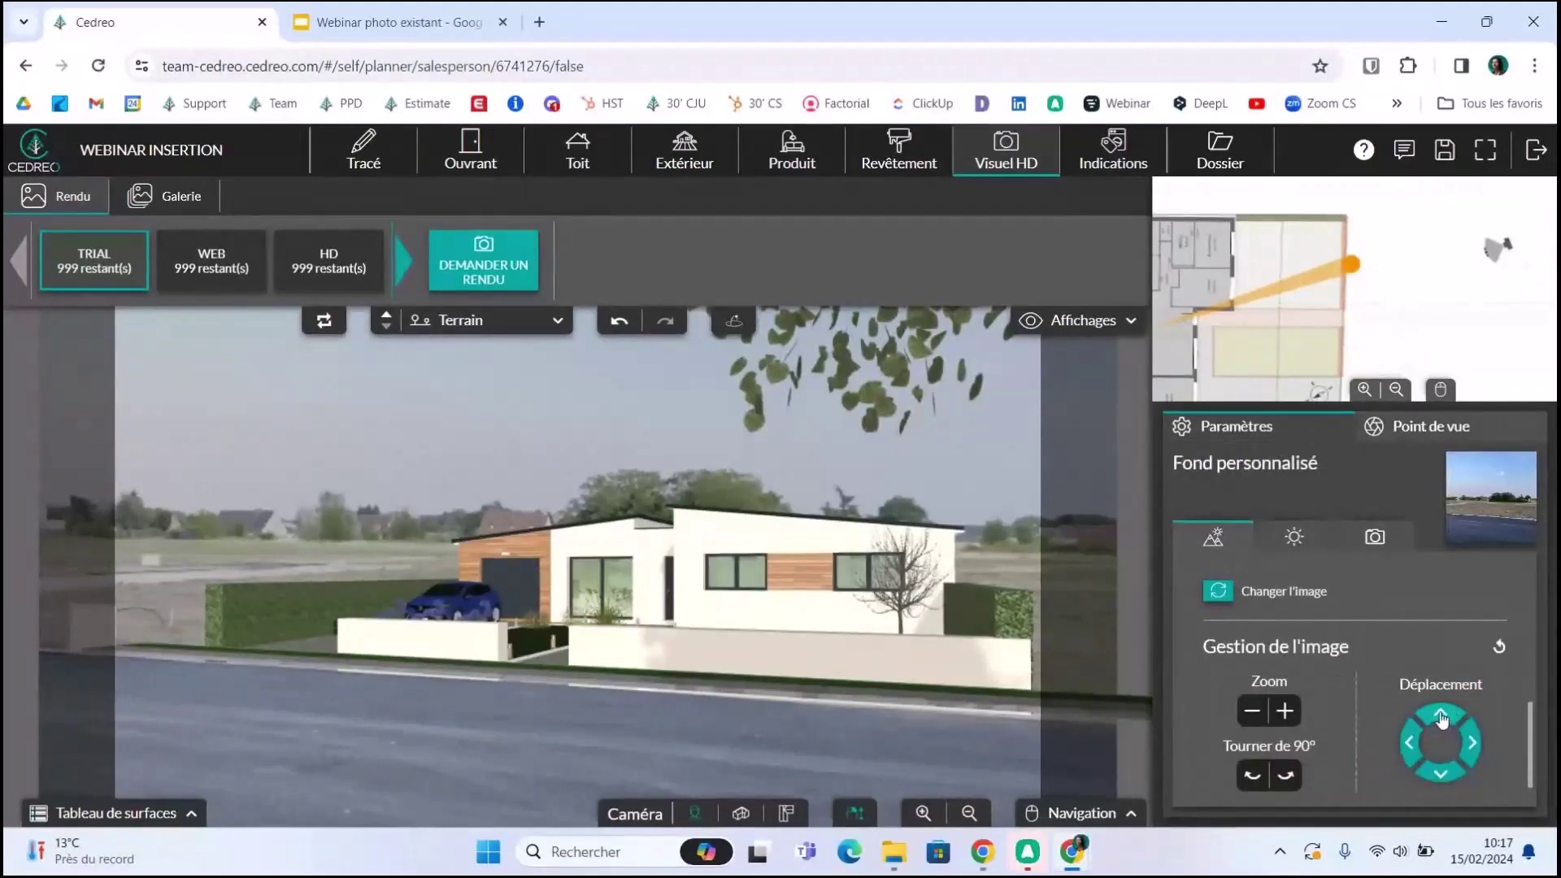
left_click(1285, 712)
left_click(1285, 712)
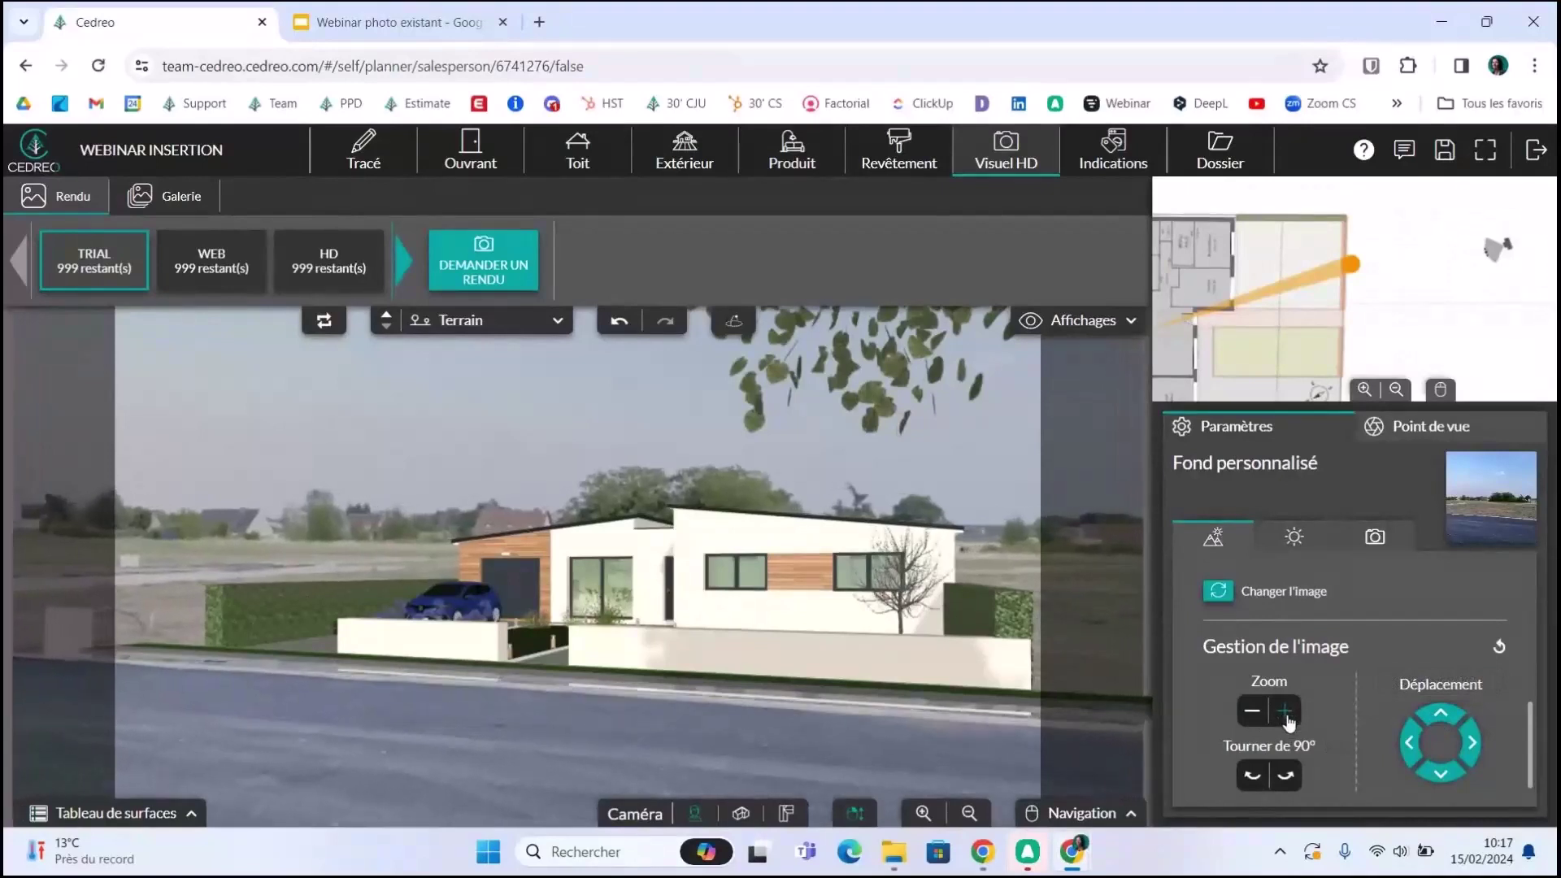
left_click(1285, 712)
left_click(1285, 711)
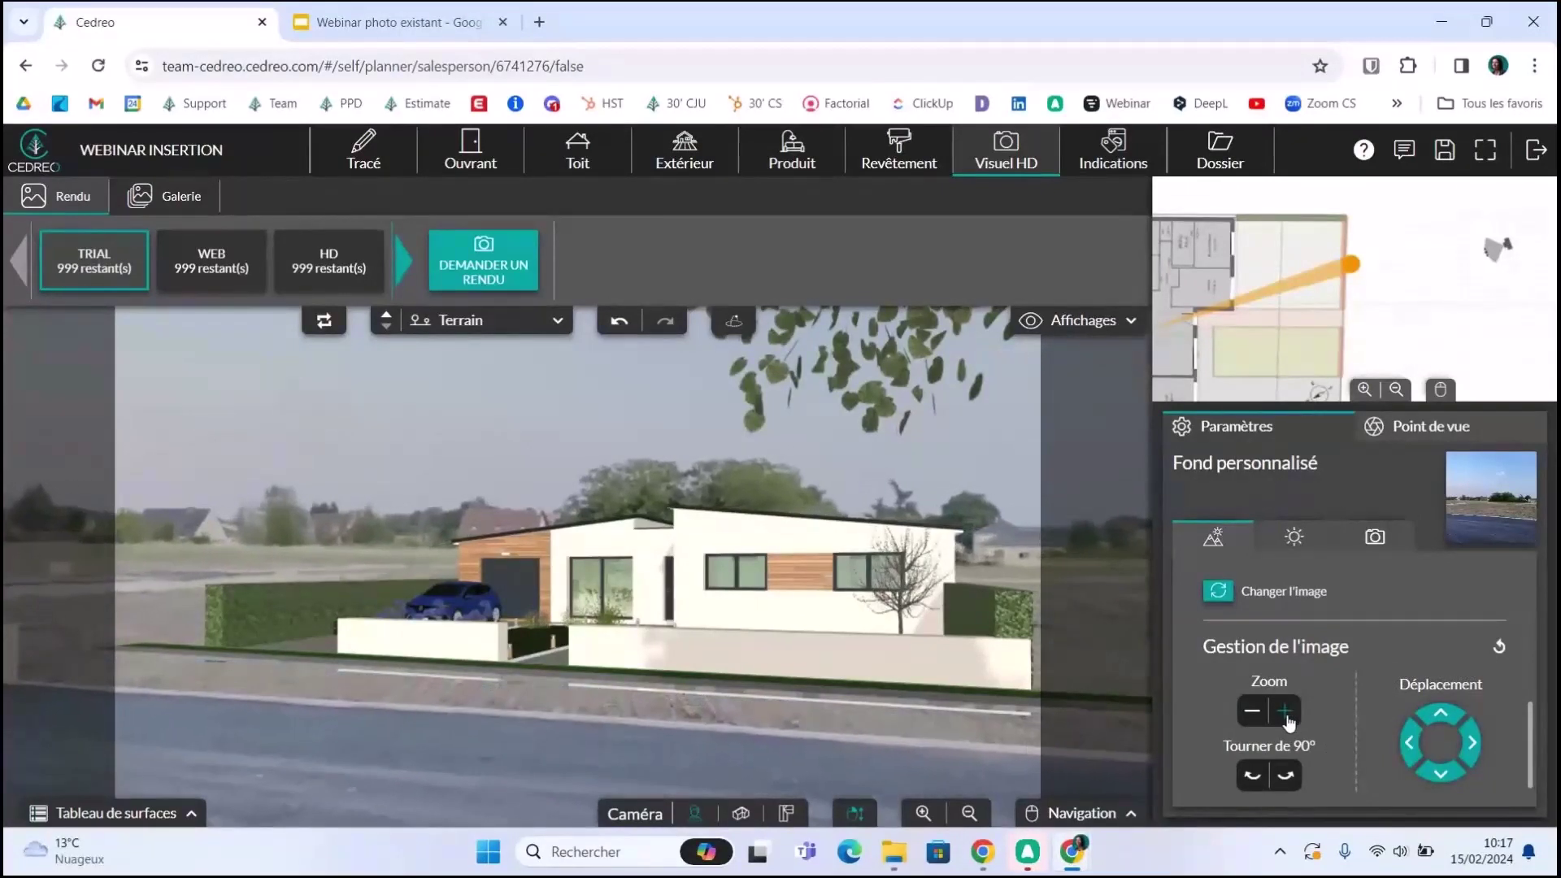
left_click(1257, 714)
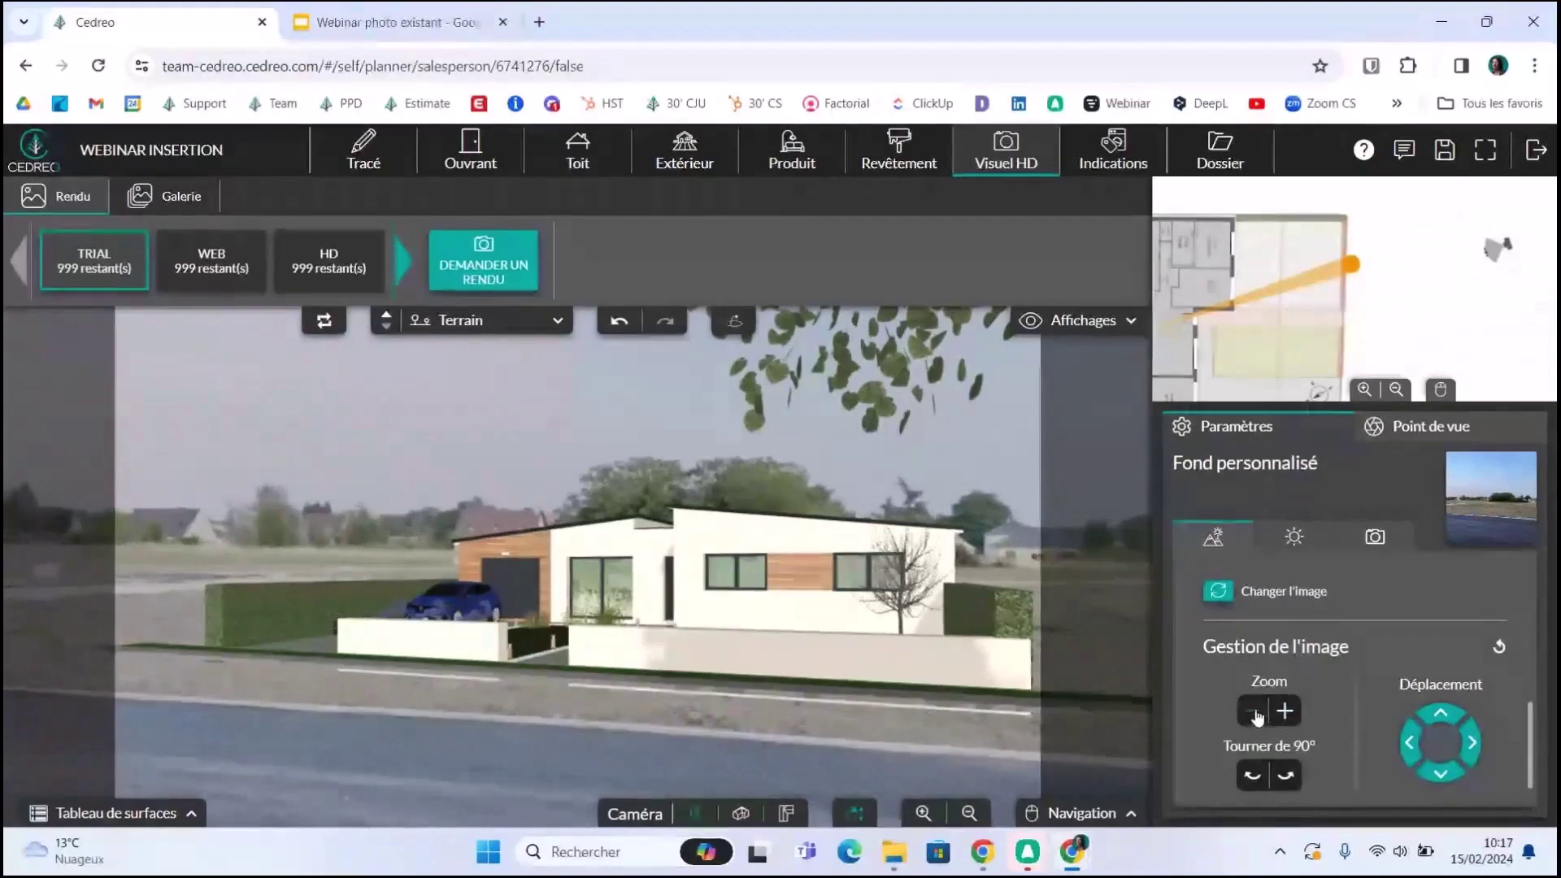
left_click(1256, 714)
left_click(1256, 714)
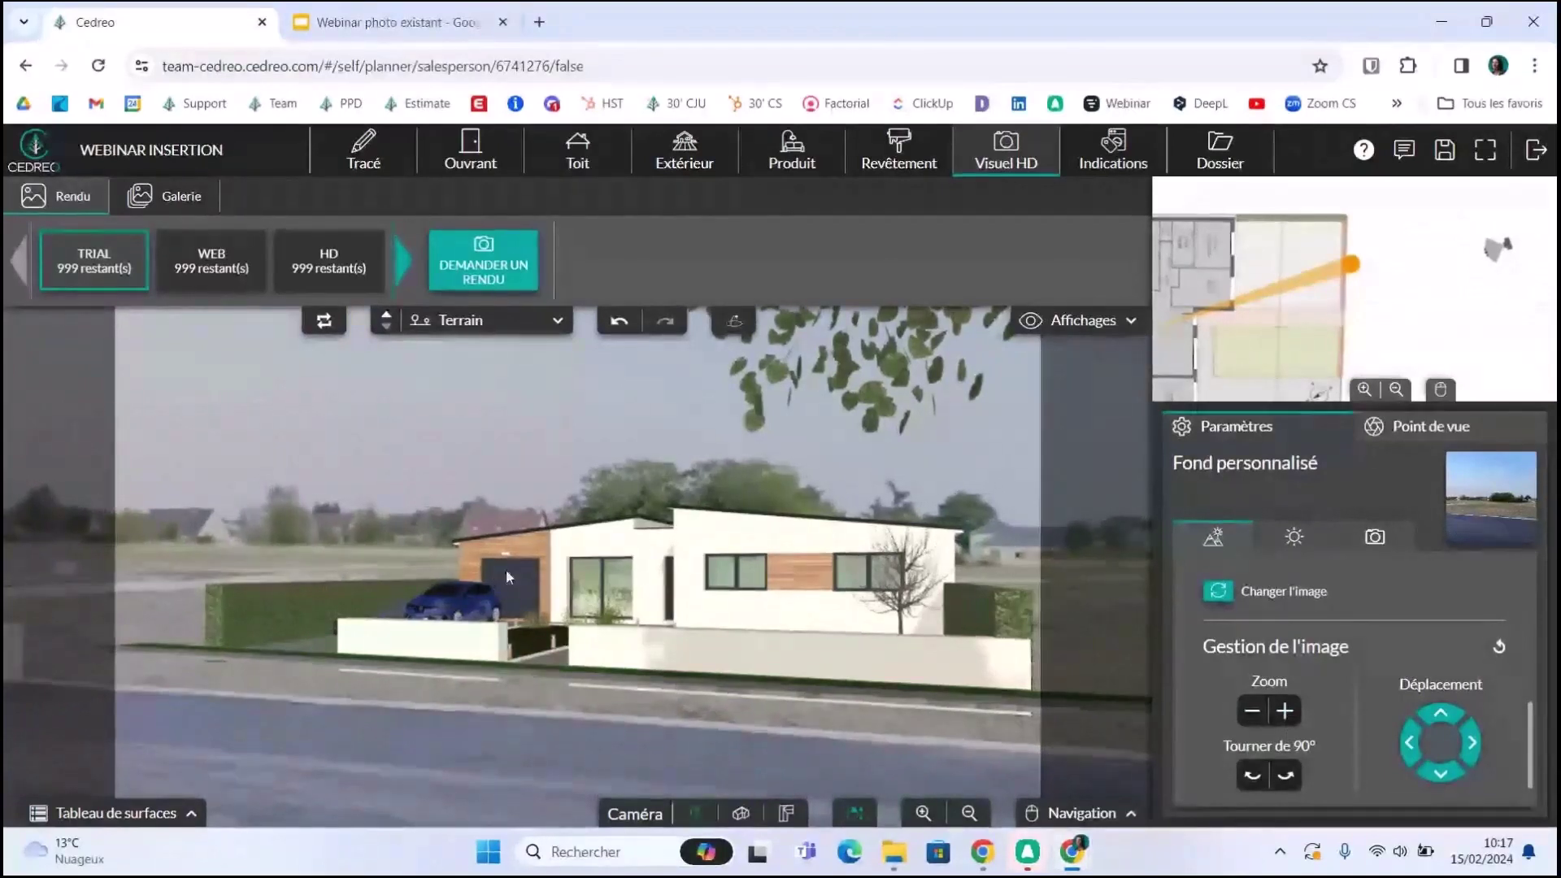
mouse_move(558, 584)
left_mouse_down()
mouse_move(560, 604)
mouse_move(563, 556)
mouse_move(550, 556)
mouse_move(574, 563)
left_mouse_up()
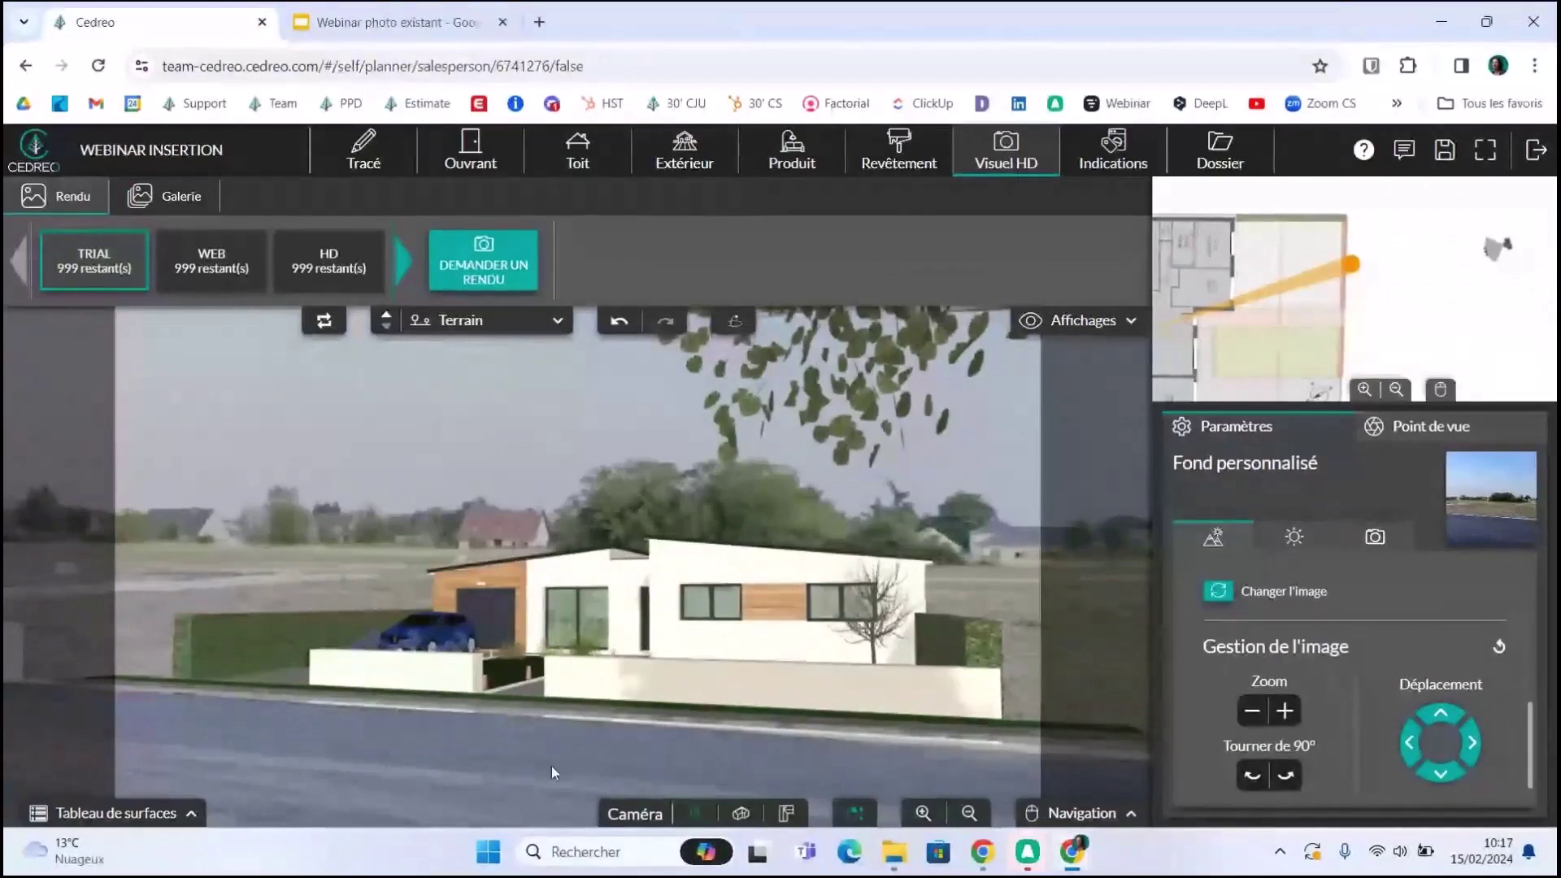
- Compare the gallery render containing the extra tall trees with the one showing only the small pink tree
scroll(619, 734, "up", 1)
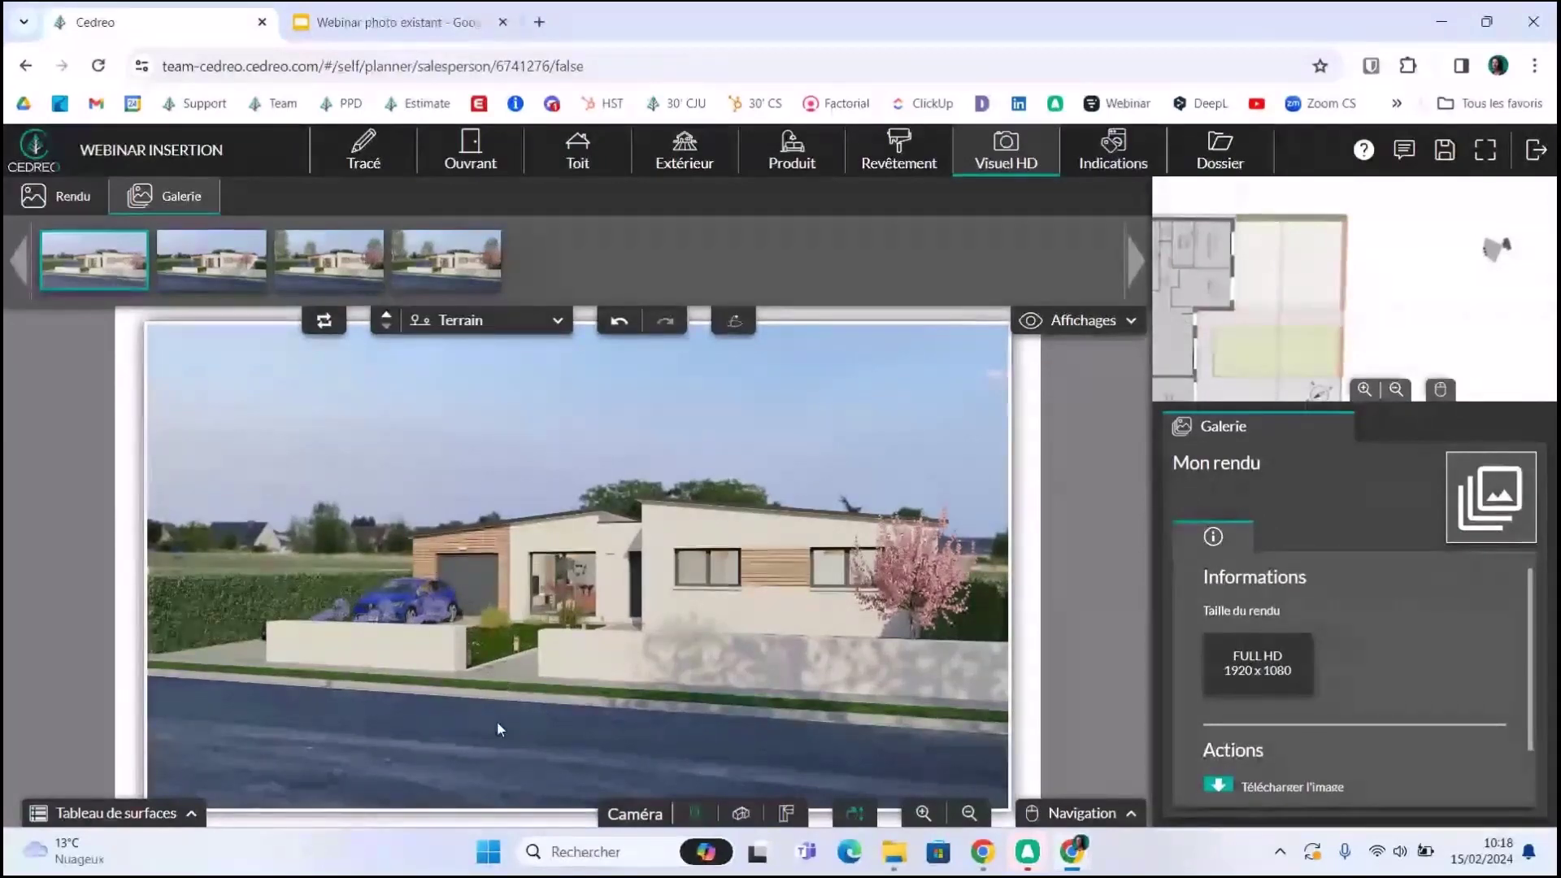
left_click(460, 266)
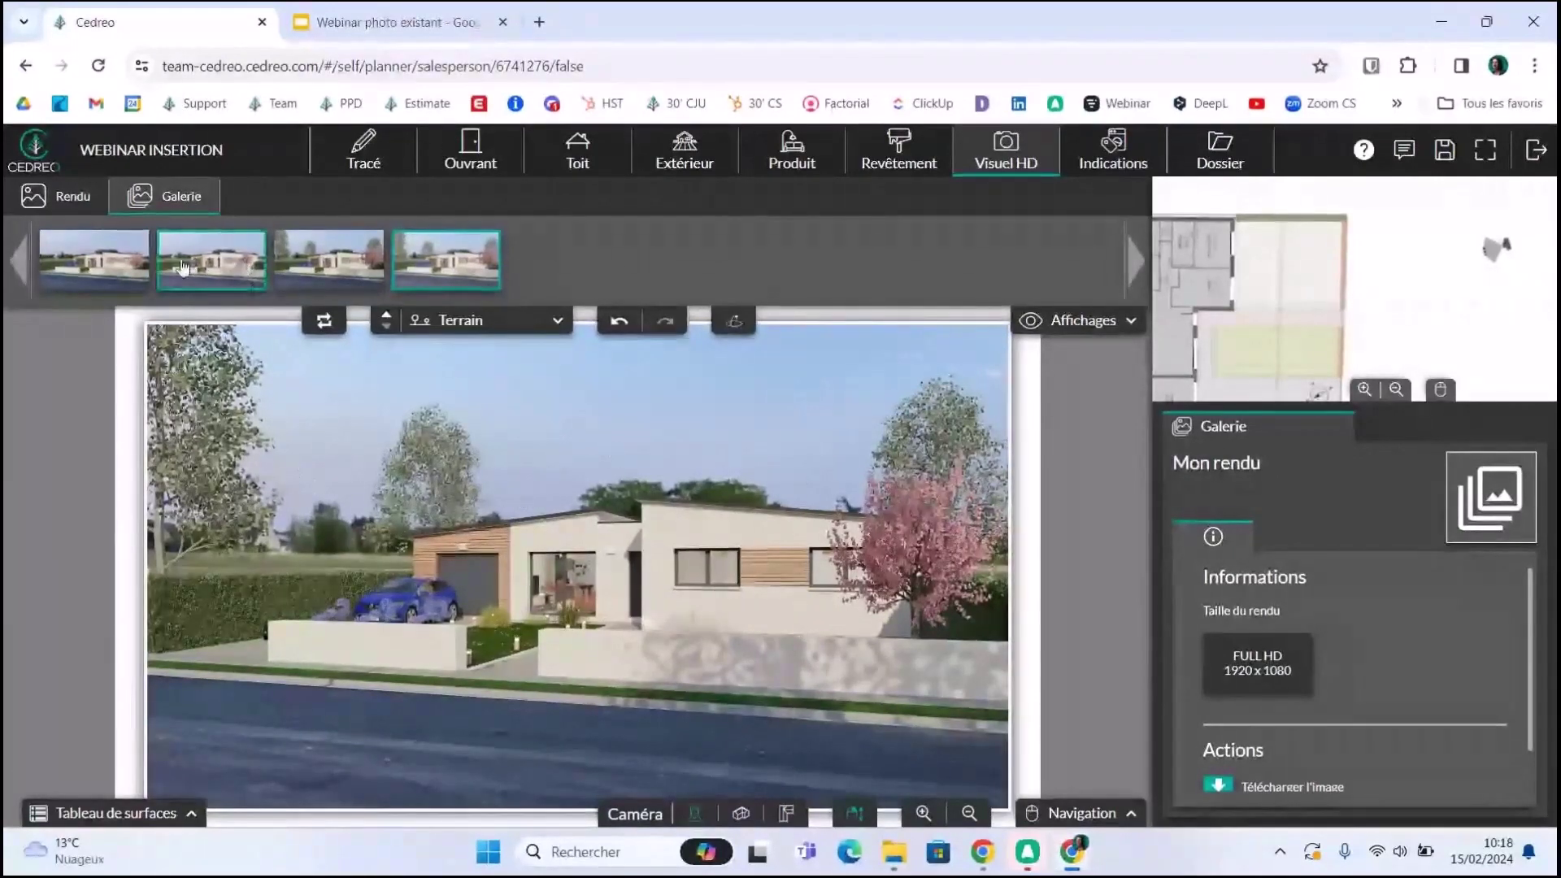
left_click(108, 265)
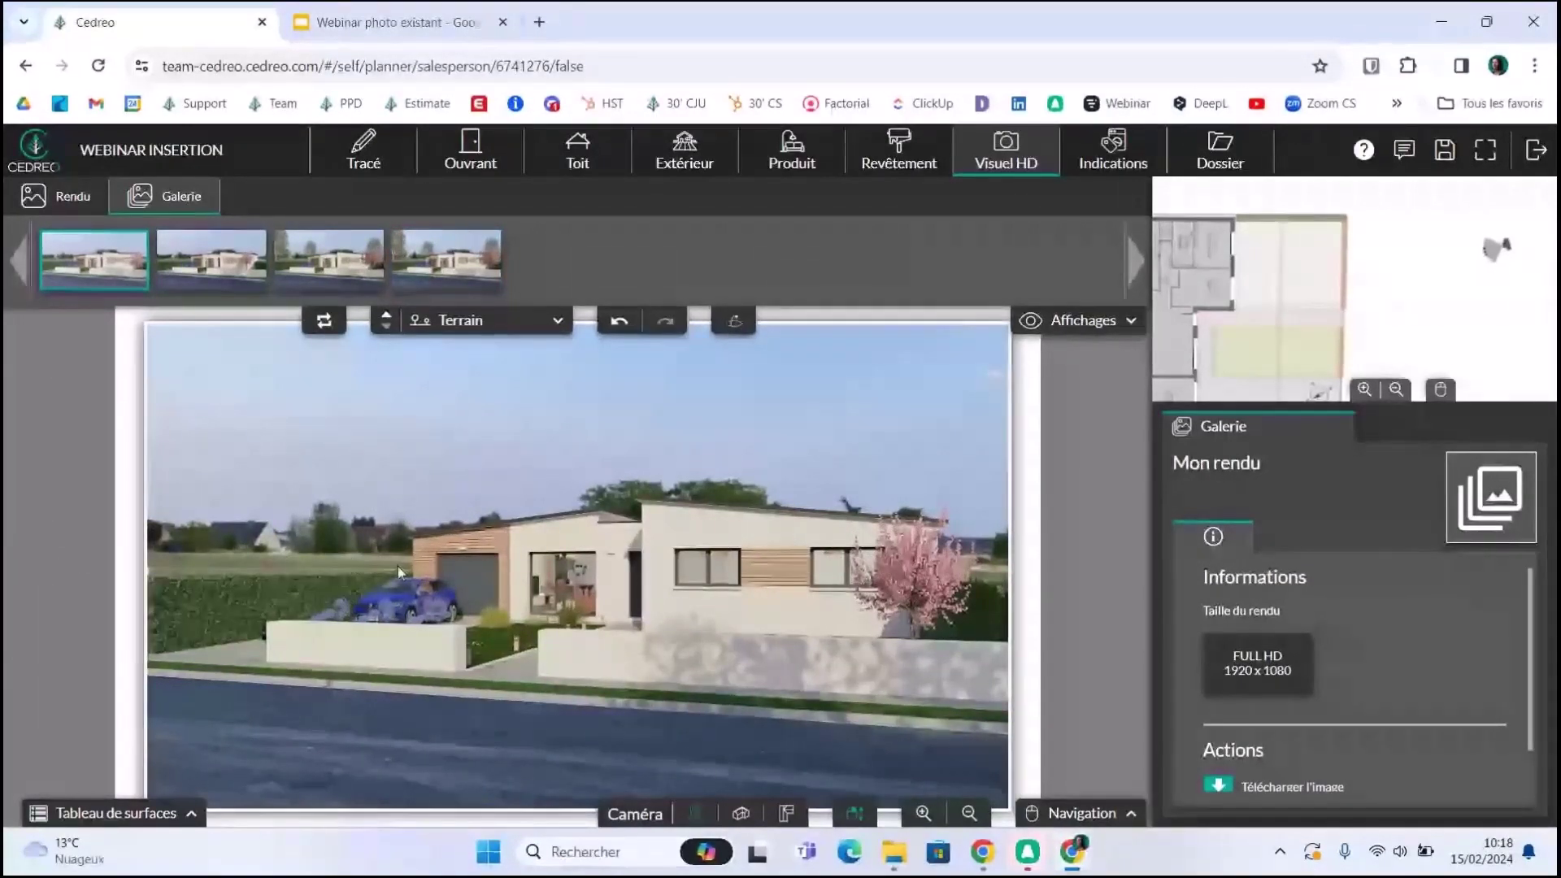
- Check the finishing-touches slide in Google Slides, switch the camera's advanced movement mode in Cedreo, and return to the slide
left_click(397, 23)
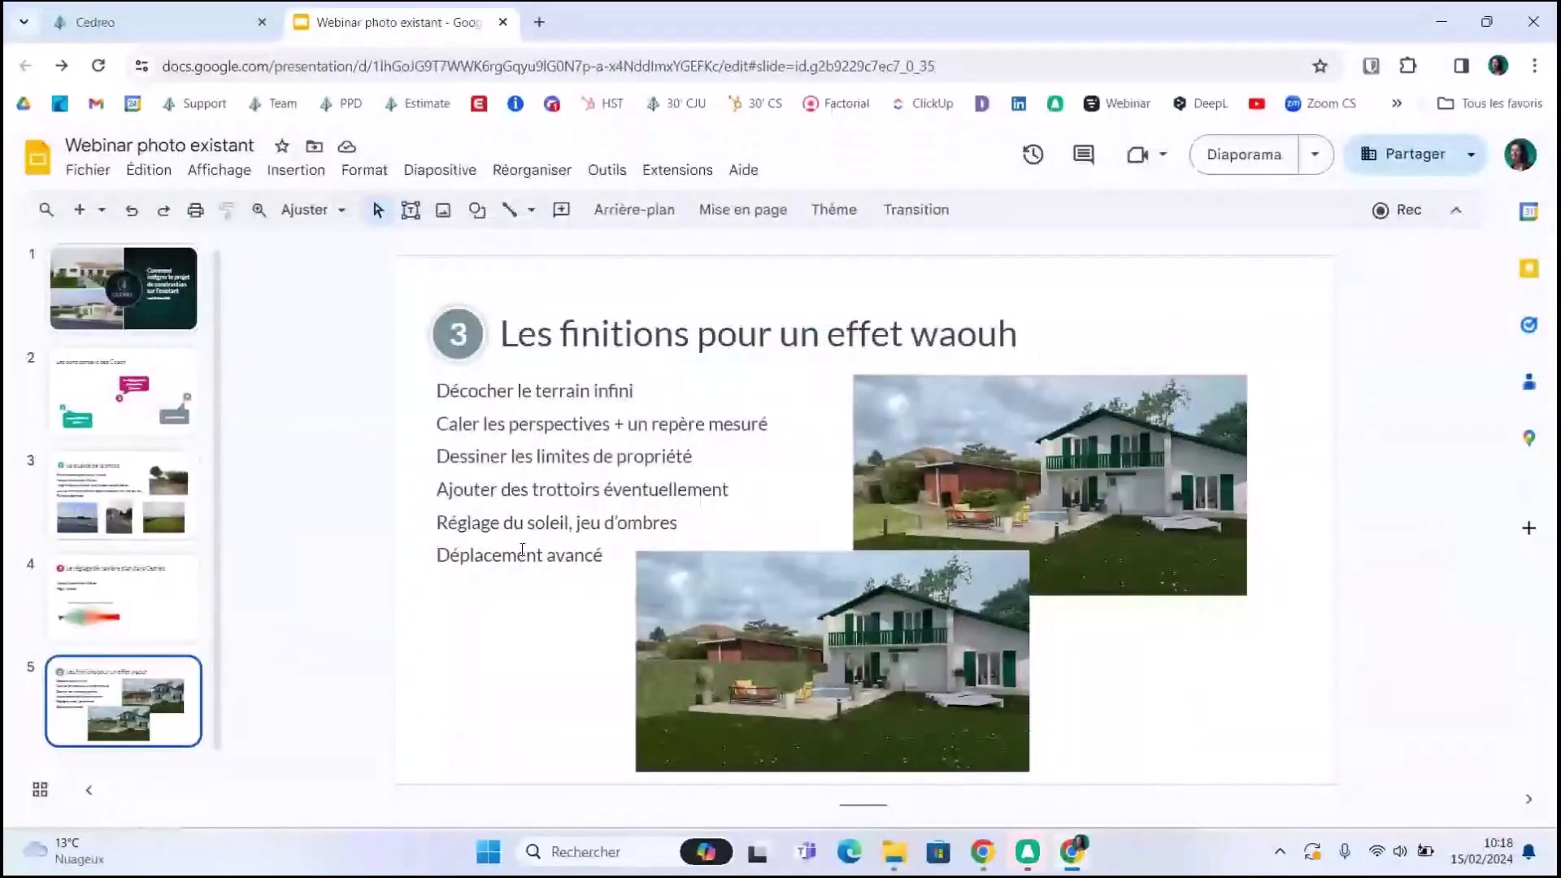
left_click(155, 22)
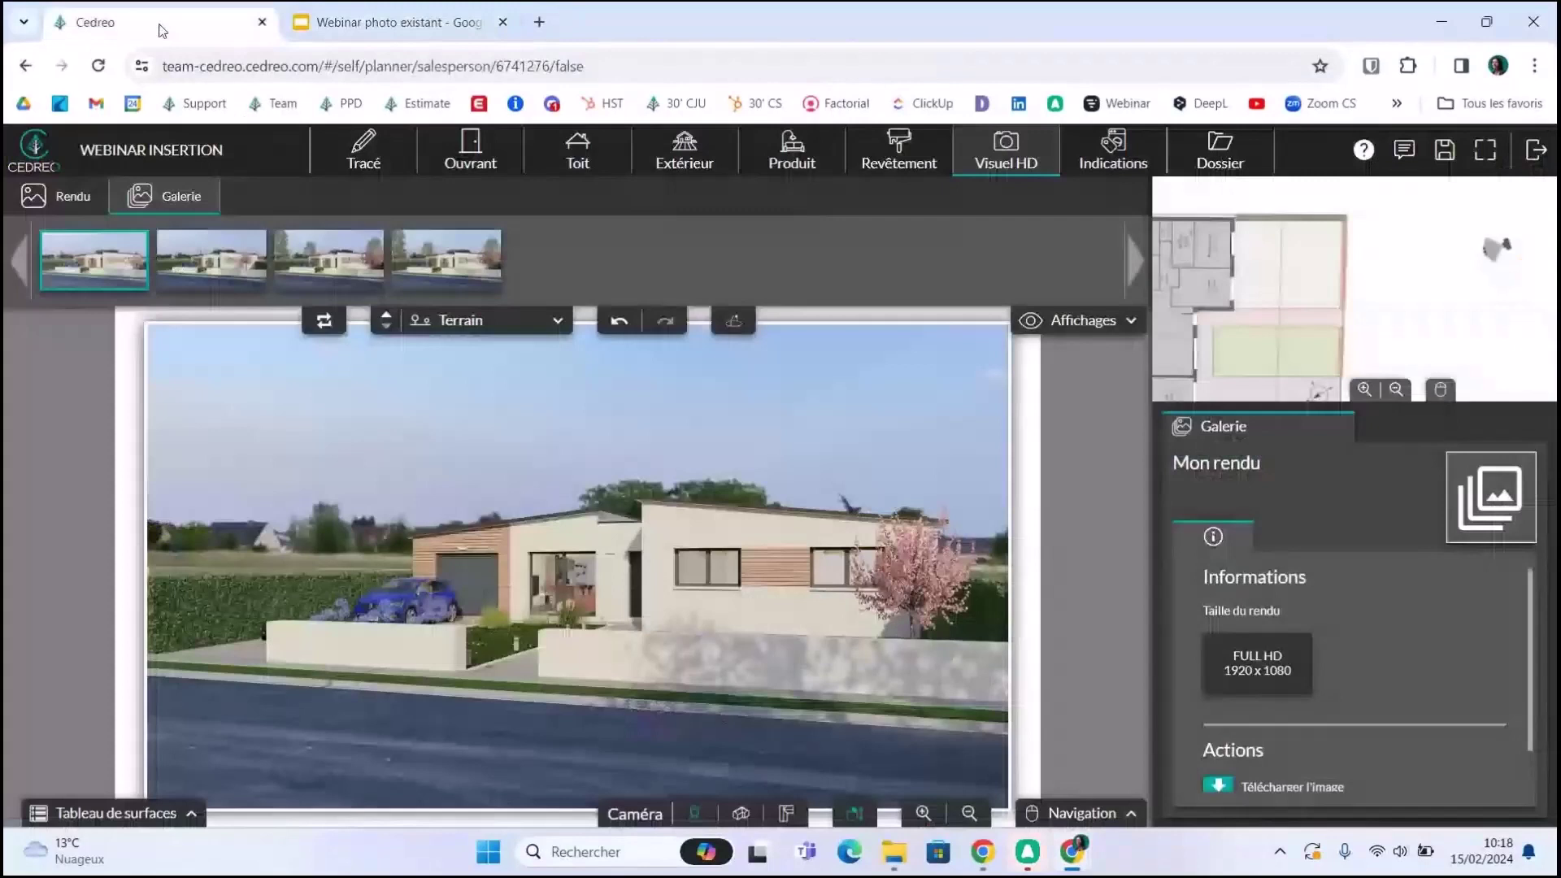
left_click(856, 816)
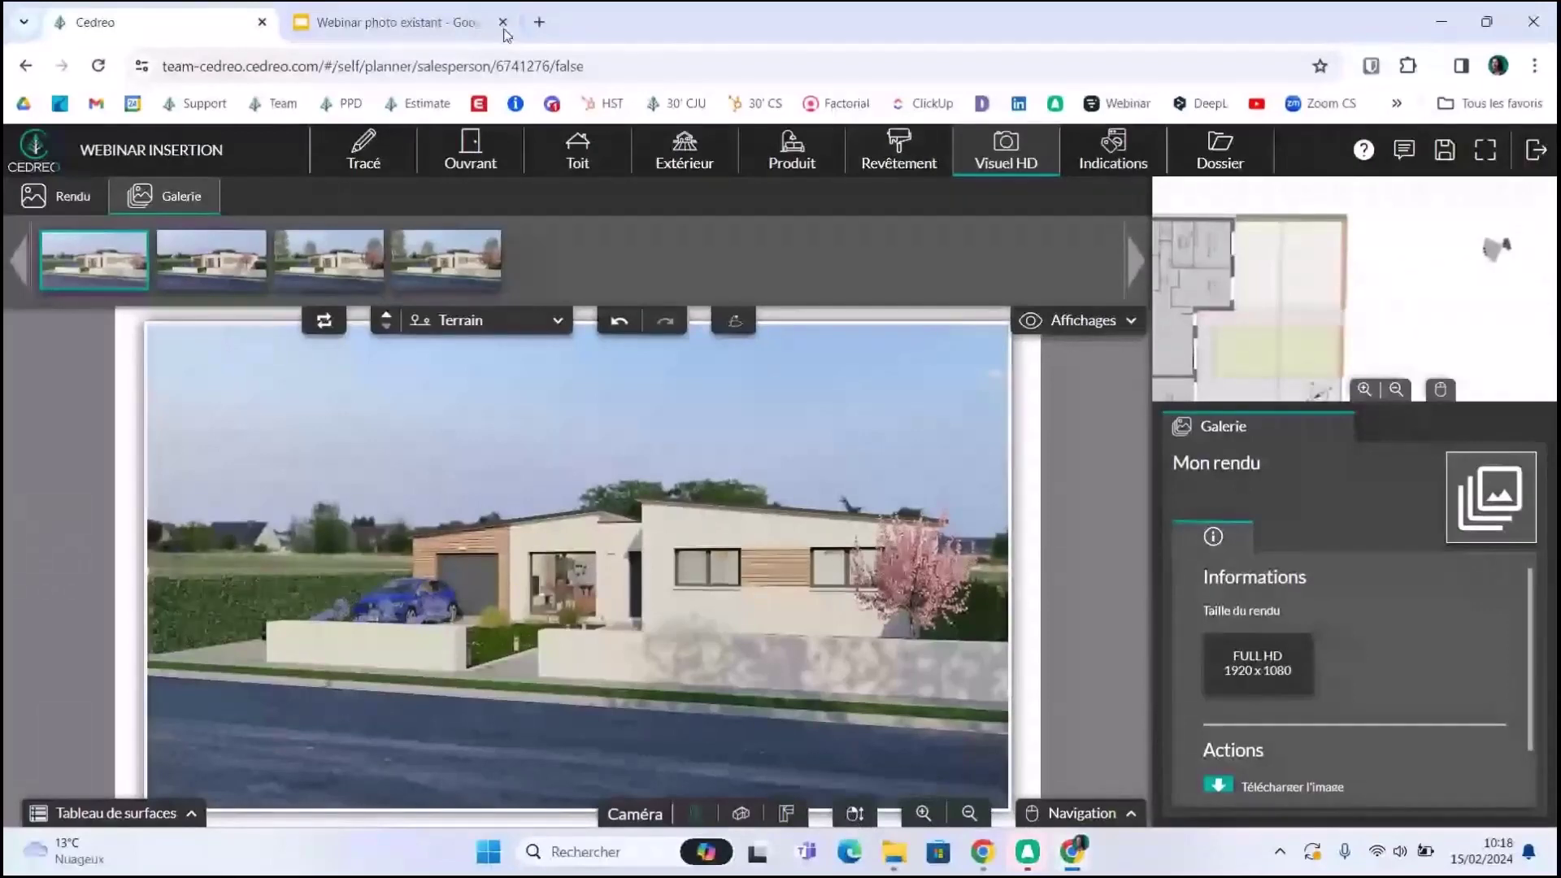
left_click(411, 22)
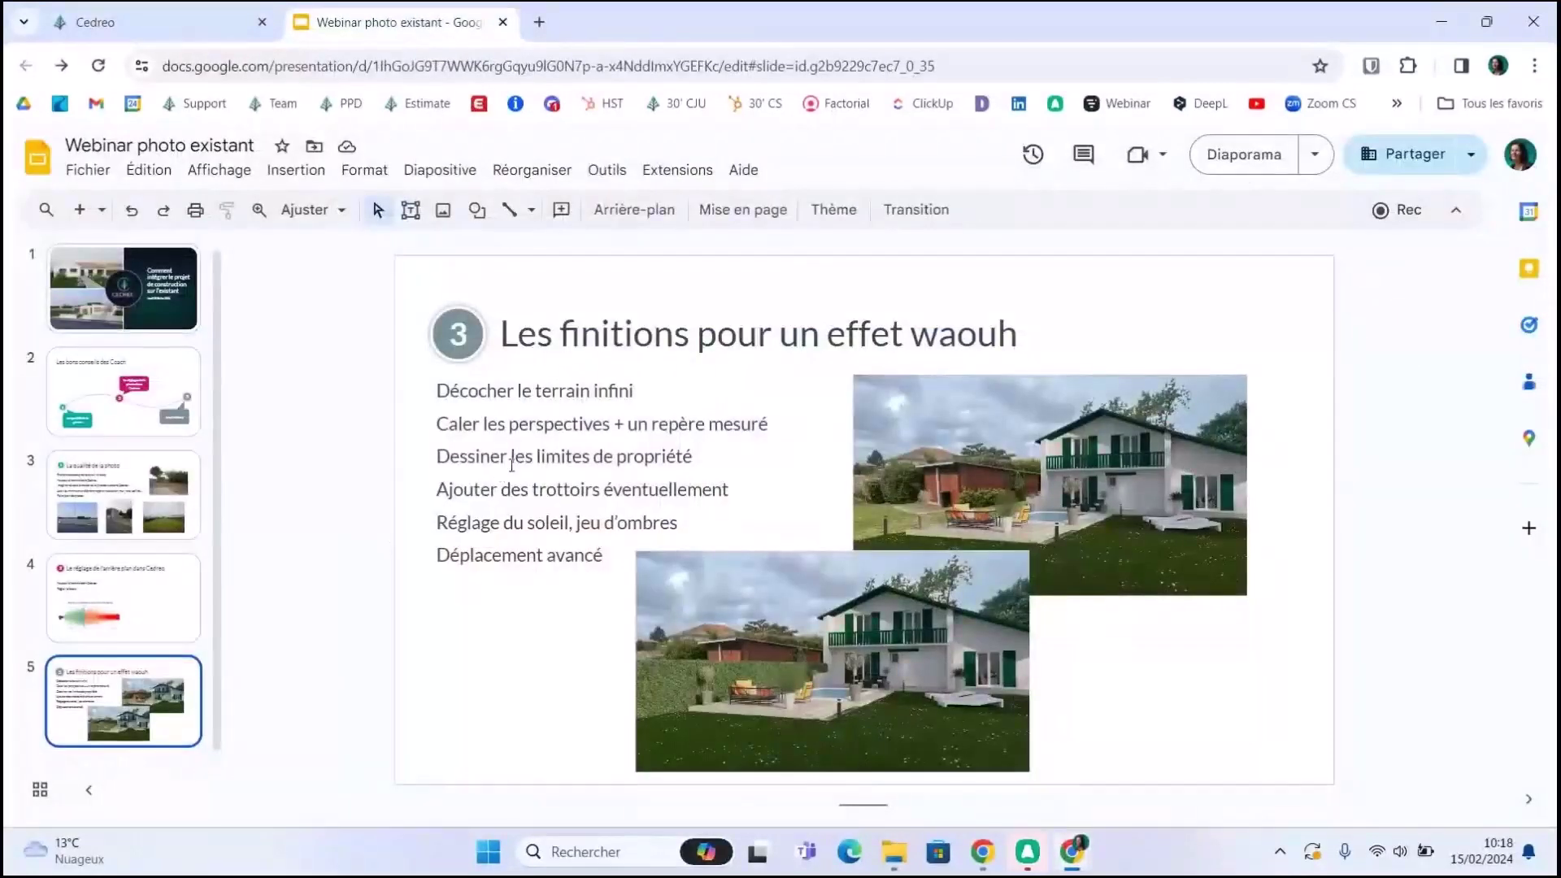